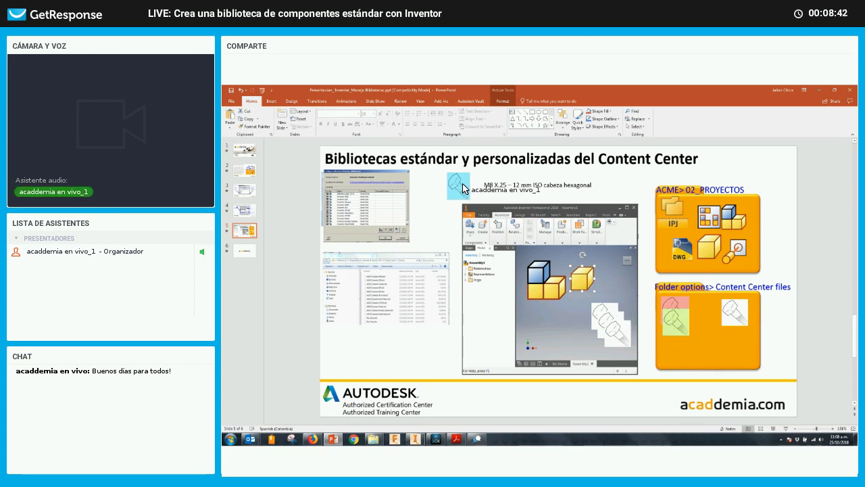
Step: Reposition the bolt icon and select its M8 hexagonal-head caption together with it
drag(457, 191, 465, 187)
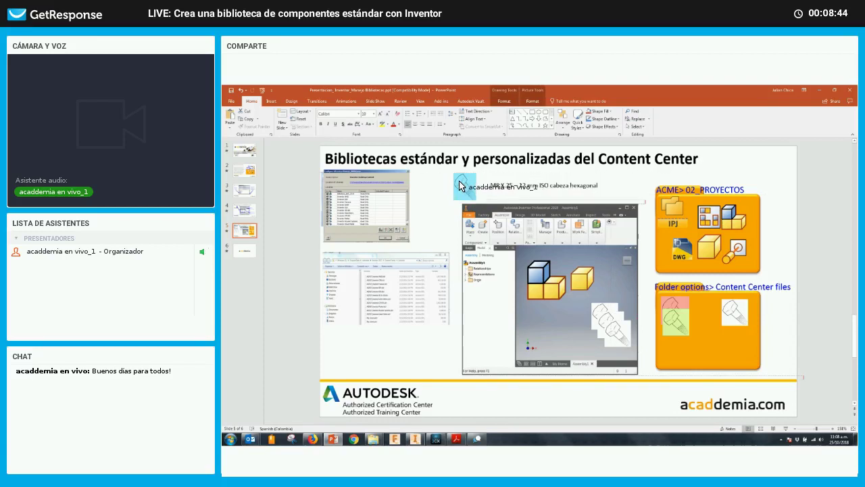
shift+click(513, 195)
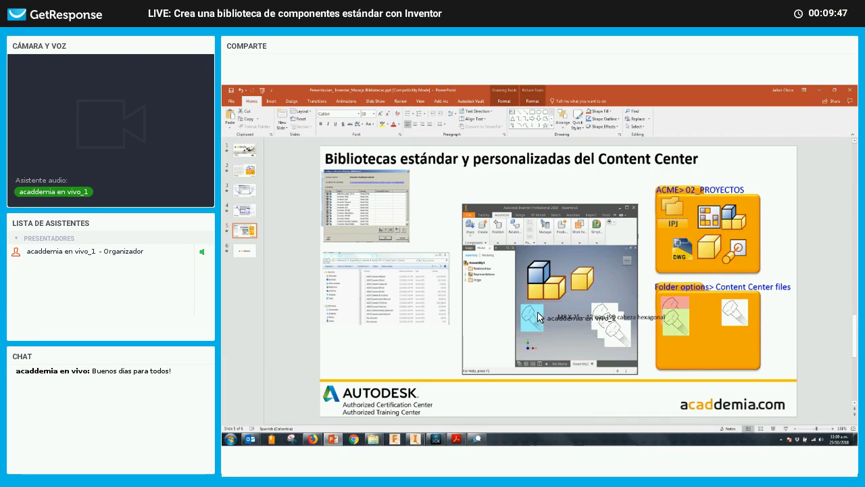
Step: Drop a copy of the cyan bolt icon into the orange 'Folder options > Content Center files' box
click(717, 350)
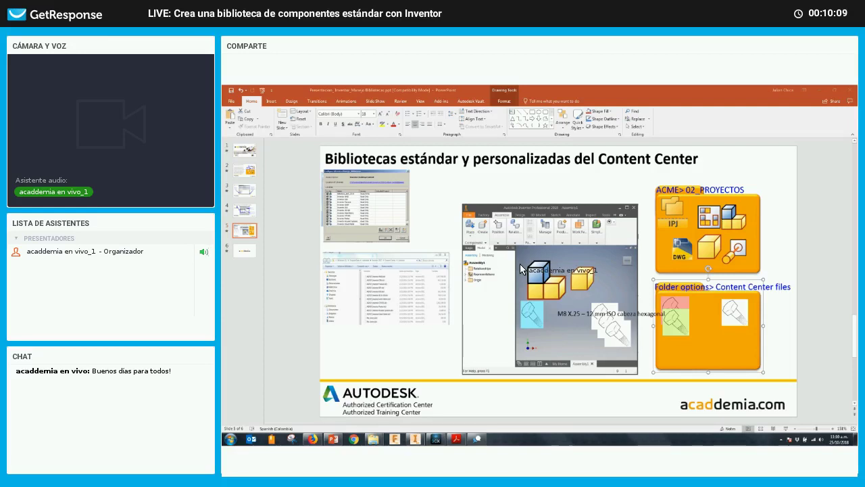
click(534, 314)
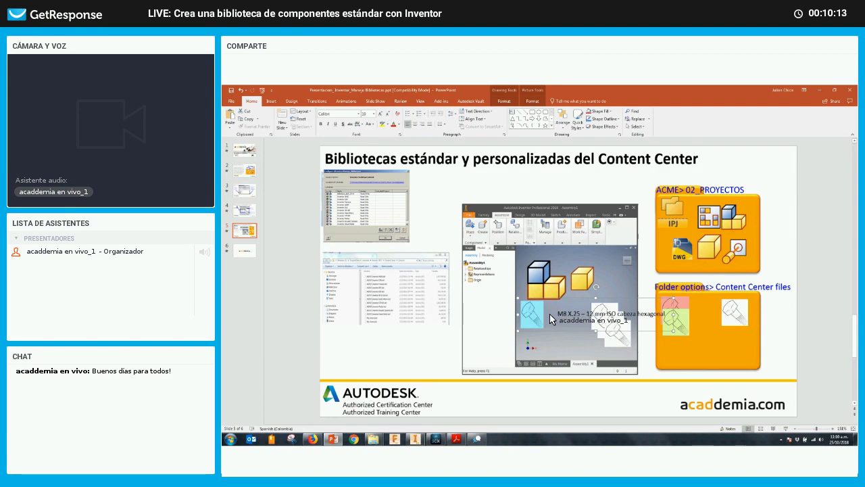
mouse_move(549, 313)
mouse_down()
mouse_move(491, 246)
mouse_move(540, 314)
mouse_up()
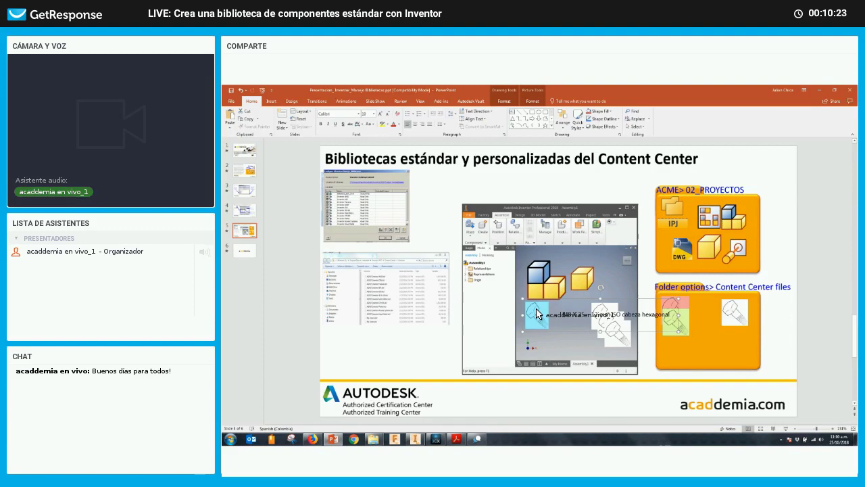
mouse_move(538, 312)
ctrl+mouse_down()
mouse_move(727, 333)
mouse_move(722, 321)
ctrl+mouse_up()
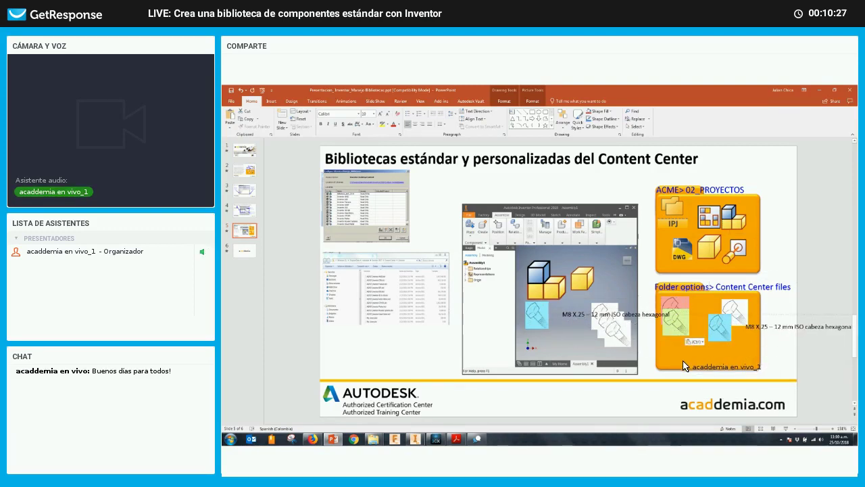
scroll(609, 338, right, 1)
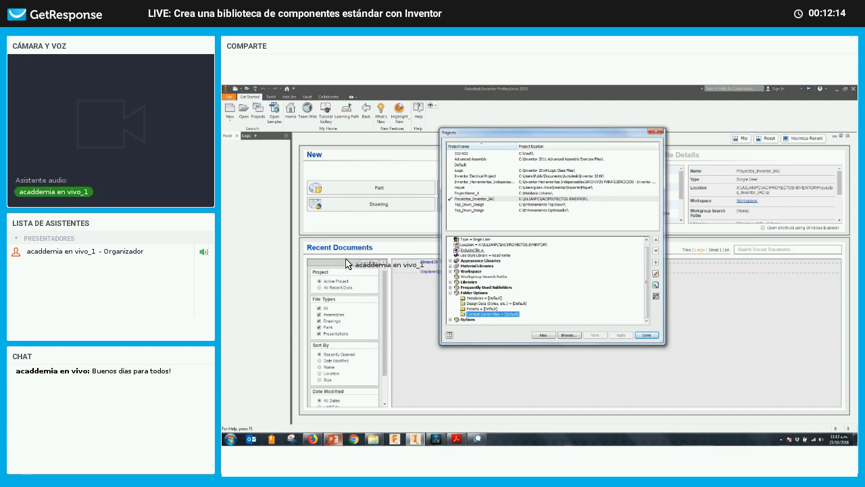
Step: Leave the Inventor Projects settings and switch back to the PowerPoint presentation
click(238, 216)
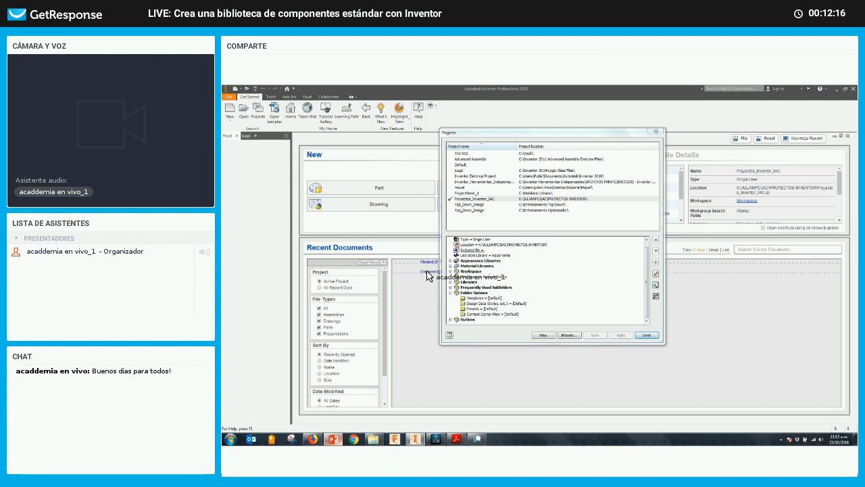
key(alt+Tab)
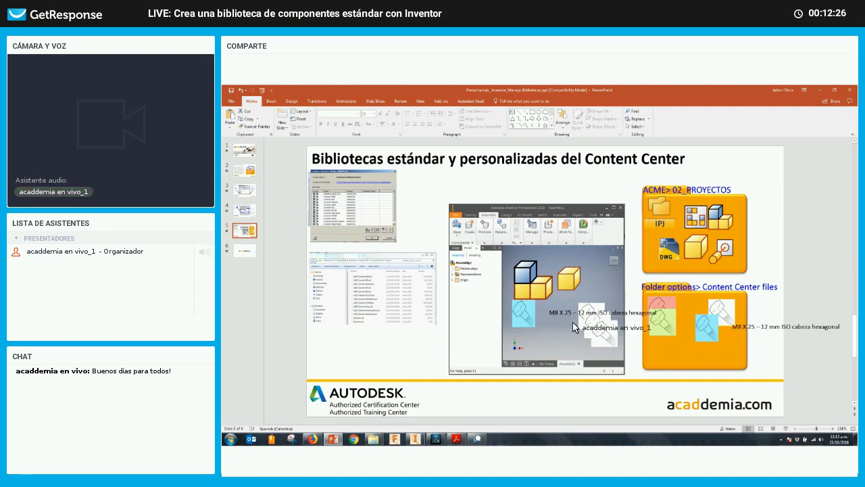
Step: Select the bolt caption text box on the PowerPoint slide
click(696, 328)
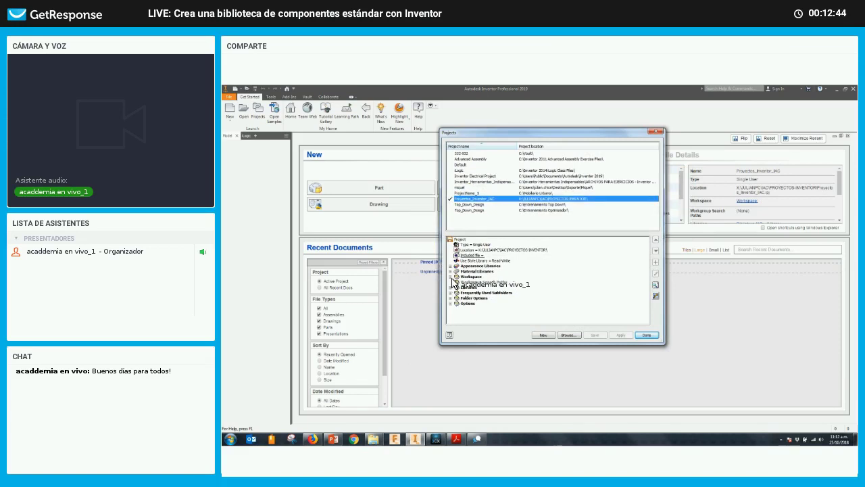
Step: Add a test_frame path under Frequently Used Subfolders and save the project
click(450, 293)
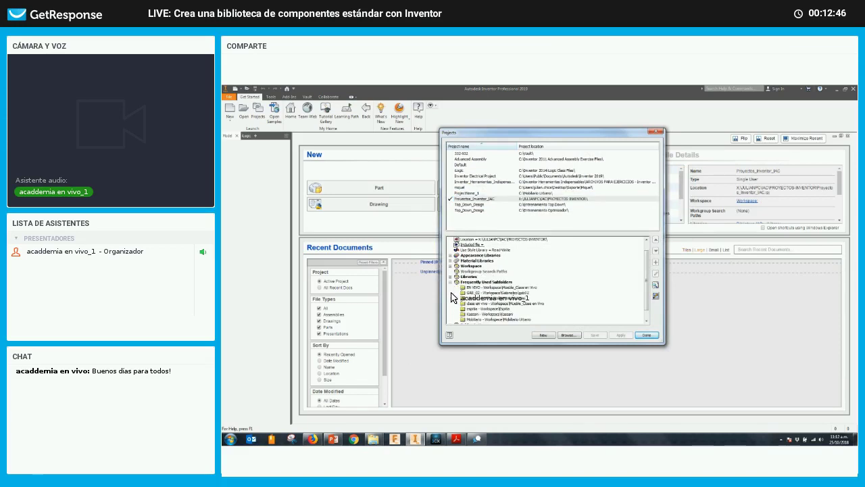
click(485, 281)
right_click(486, 282)
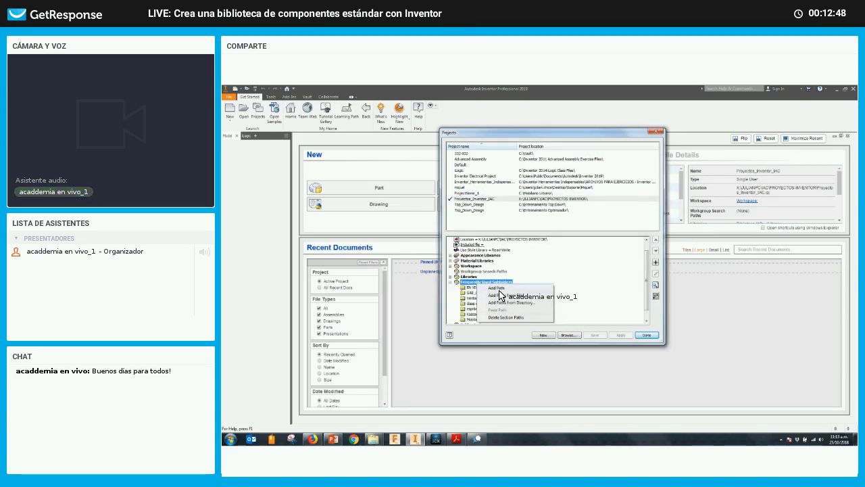
click(500, 289)
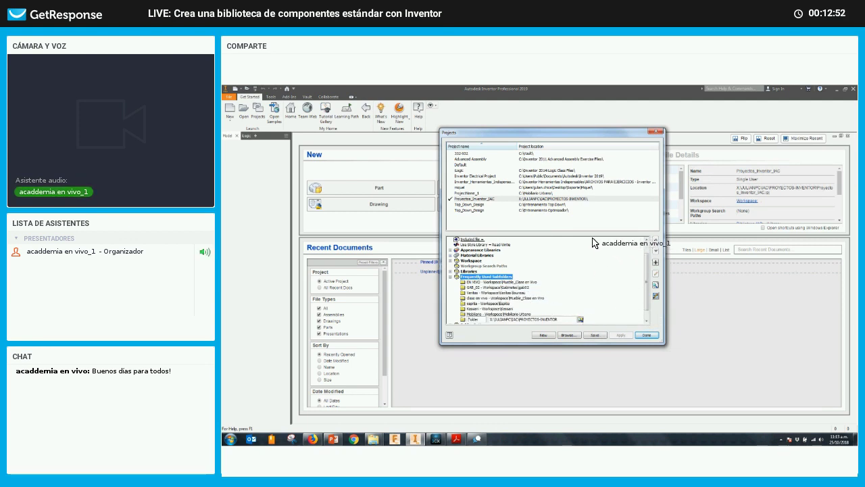
scroll(551, 222, up, 5)
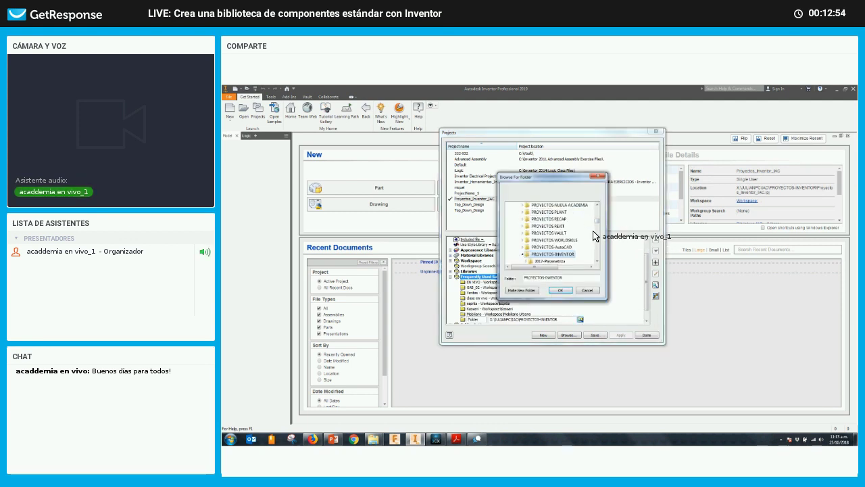
scroll(597, 234, up, 3)
drag(597, 231, 600, 255)
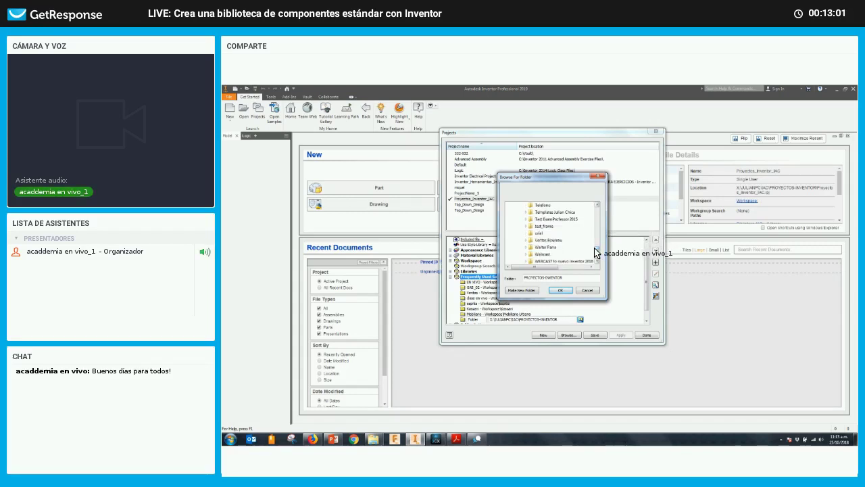
click(561, 226)
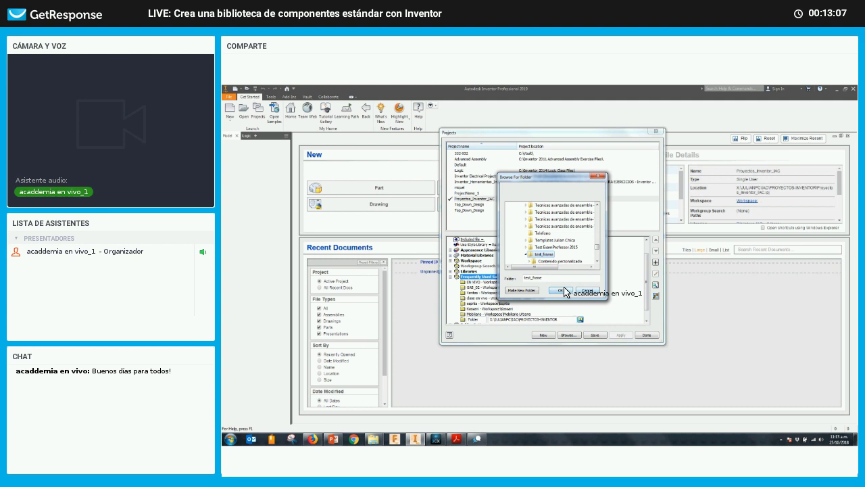
click(562, 291)
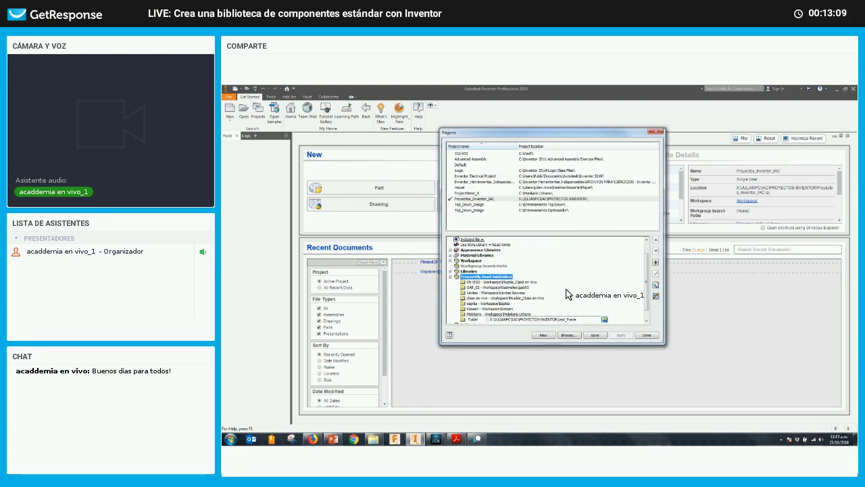
key(Return)
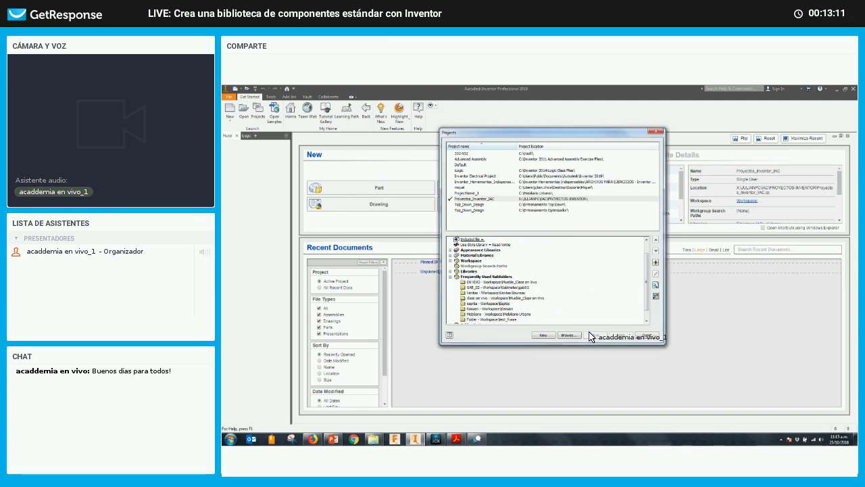
click(595, 335)
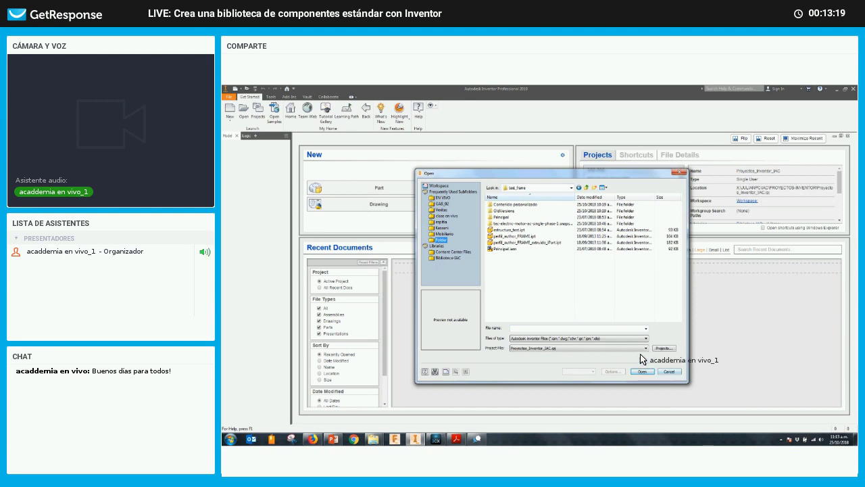
Step: Close the Open dialog after checking the new test_frame folder shortcut
key(Escape)
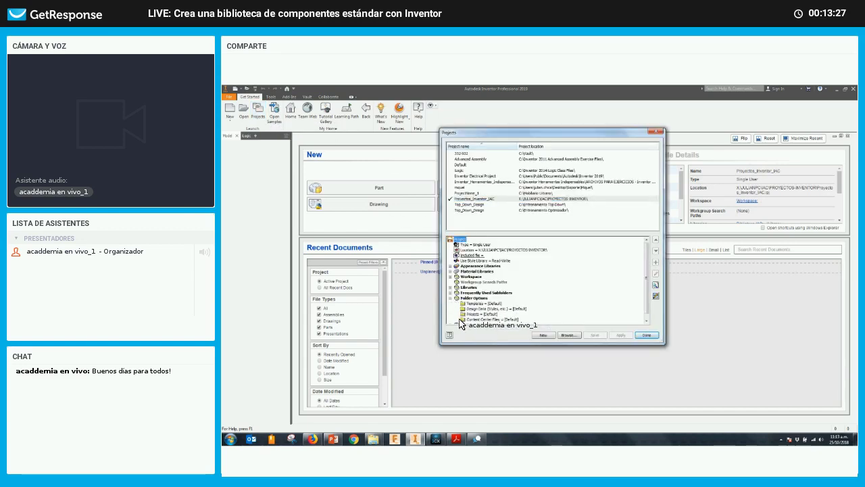
Step: Rename the test_frame subfolder entry to demo_LIVE, save the project and close the settings
click(451, 292)
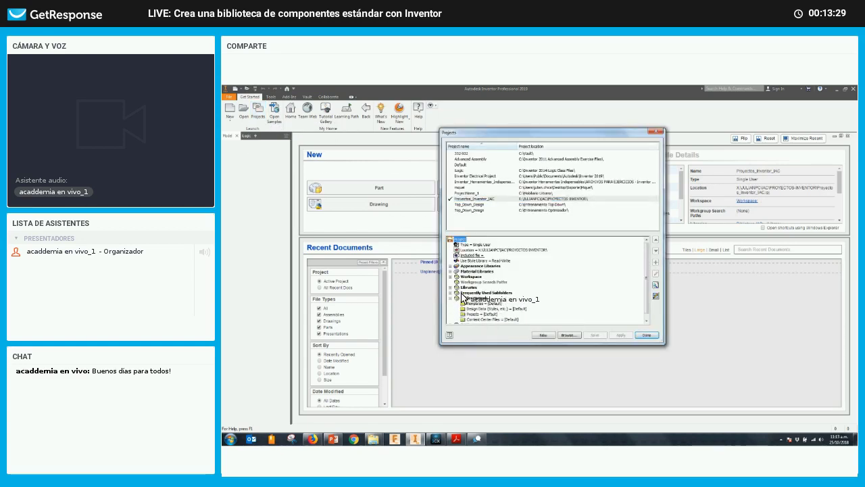
click(476, 305)
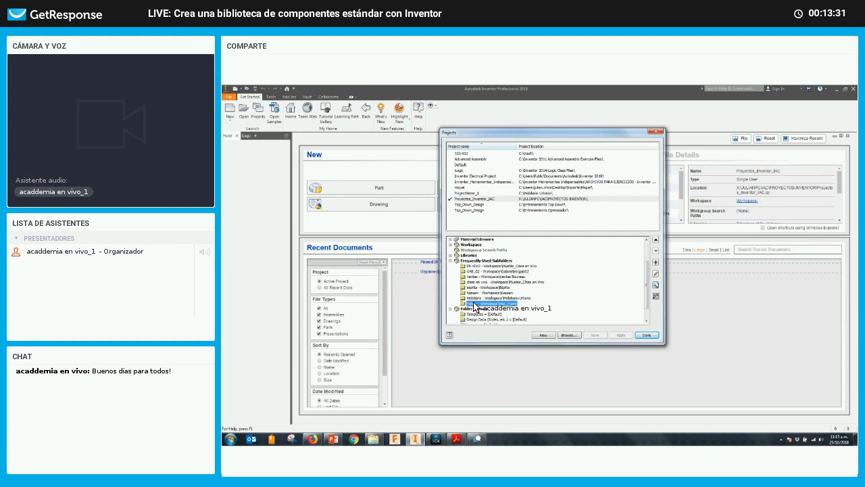
double_click(476, 304)
text(Demo_LIVE)
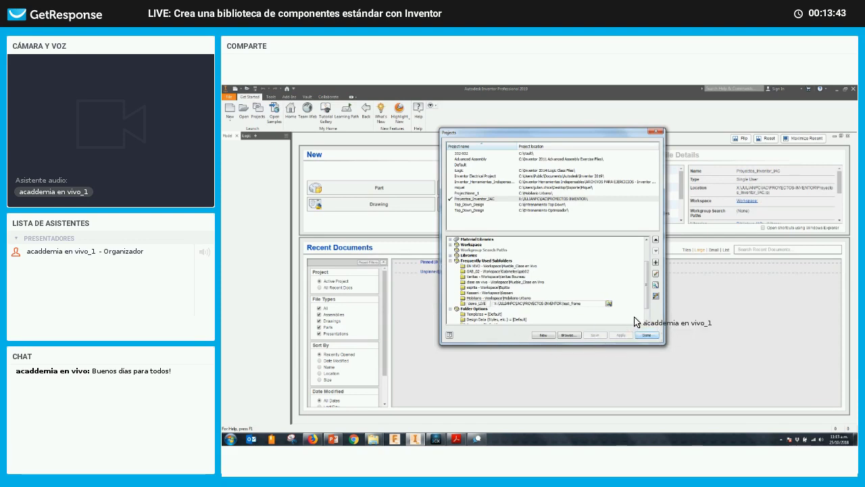
key(Return)
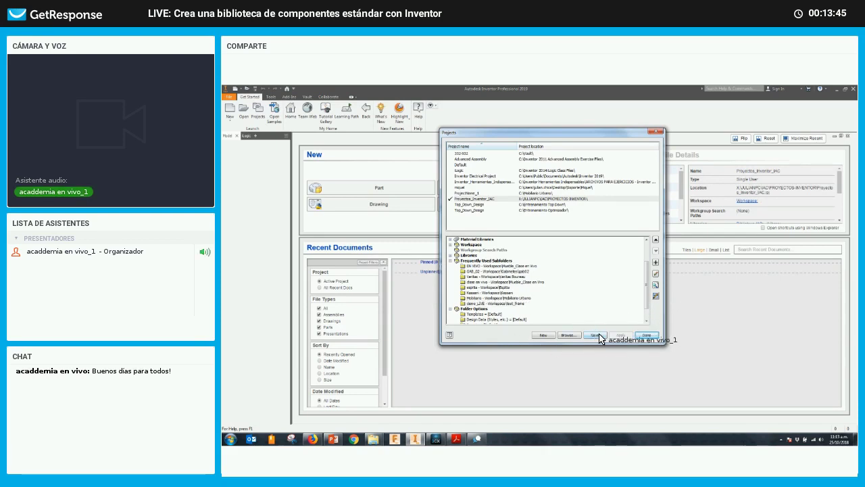
click(597, 335)
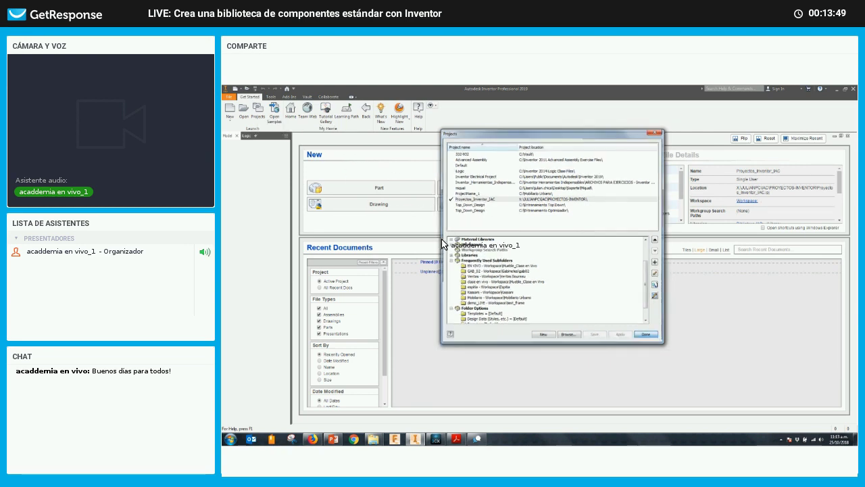
key(Return)
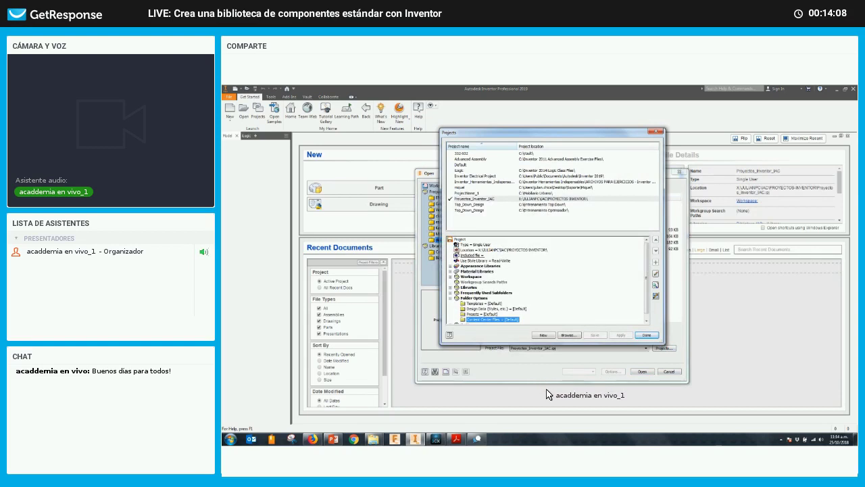
Step: Finish the Projects dialog with Done
click(645, 336)
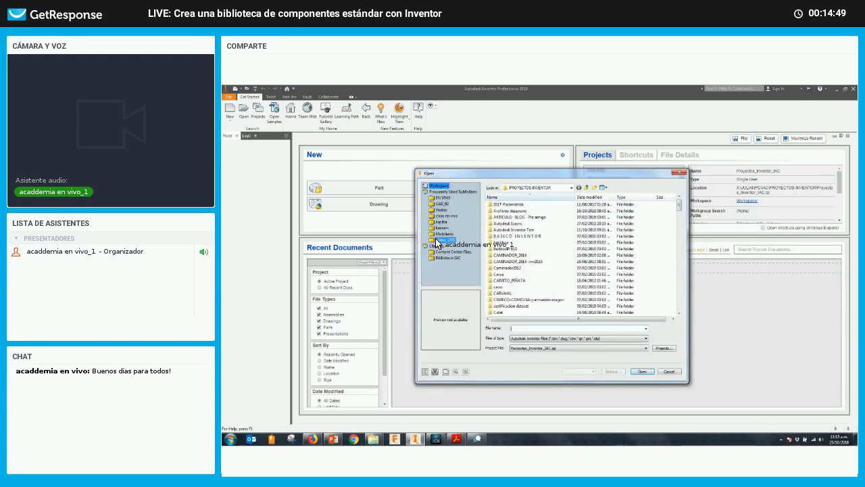
Step: Open Principal.iam from the frequently used project folder
click(435, 241)
click(500, 249)
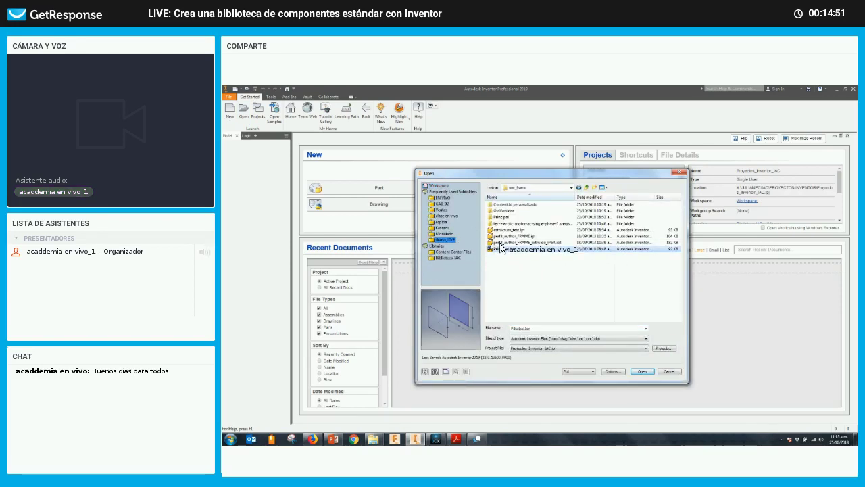
click(641, 374)
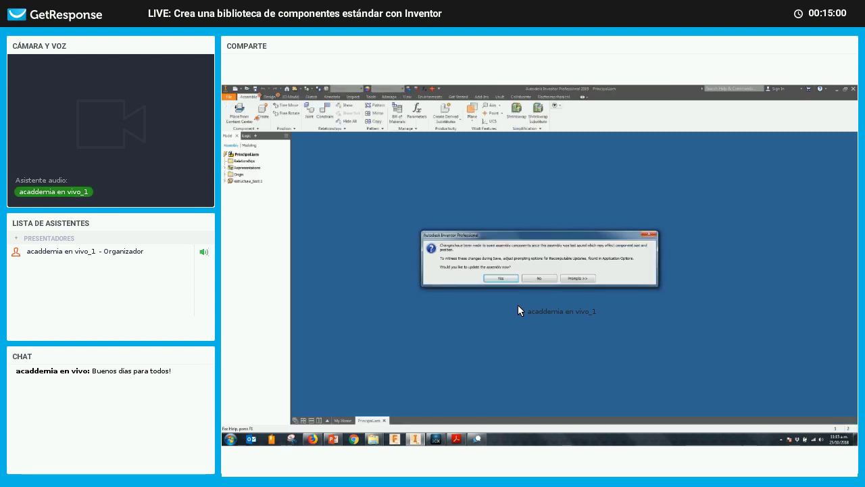
Step: Accept the assembly update, then zoom, orbit and pan to recentre the two rectangles
click(505, 279)
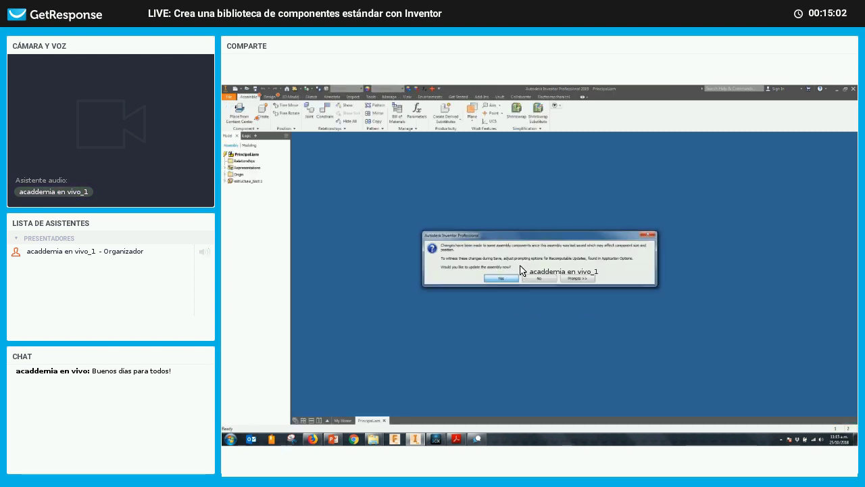
scroll(552, 279, down, 1)
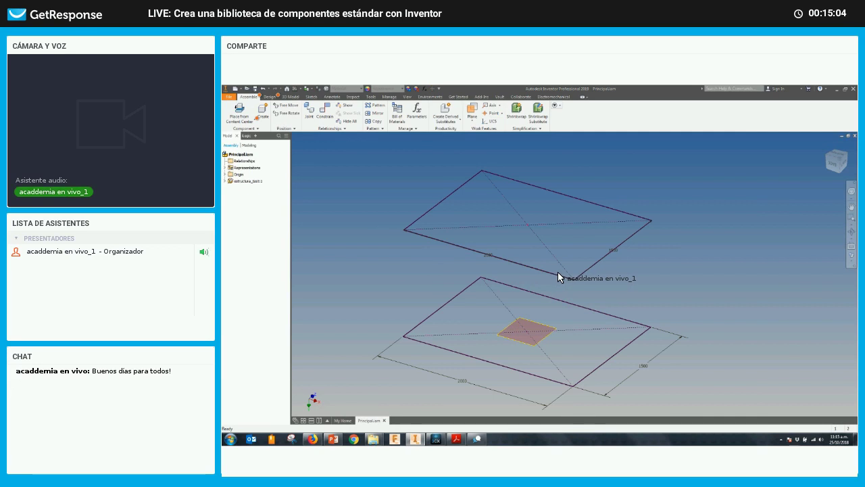
scroll(558, 272, down, 1)
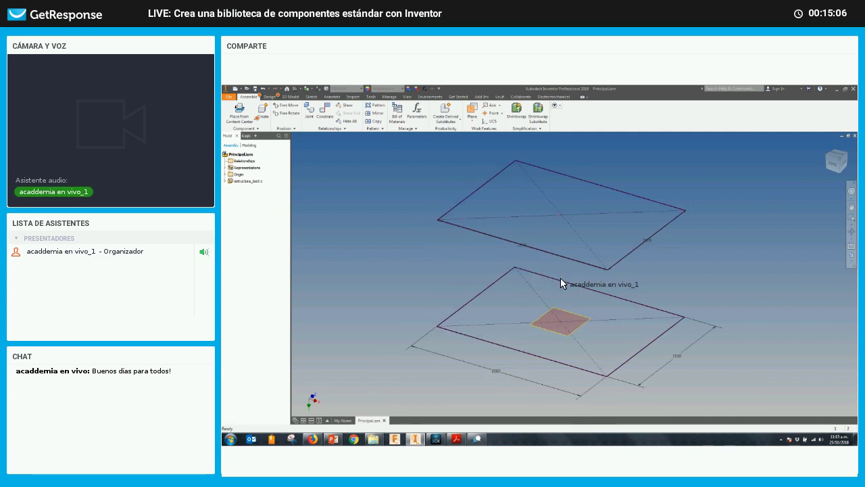
shift+middle_drag(558, 277, 313, 189)
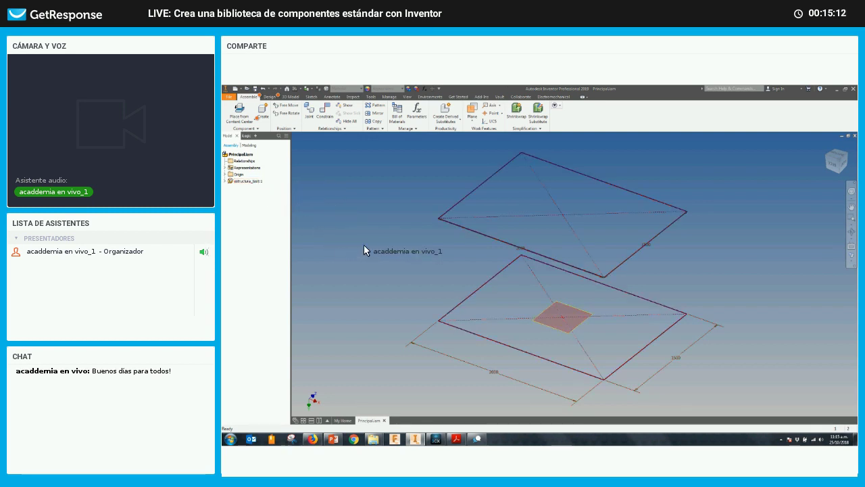
key(F2)
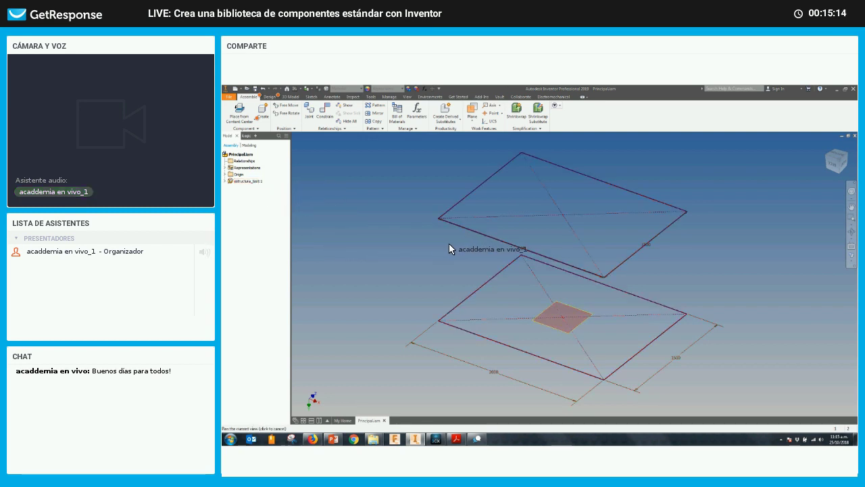
drag(449, 248, 322, 214)
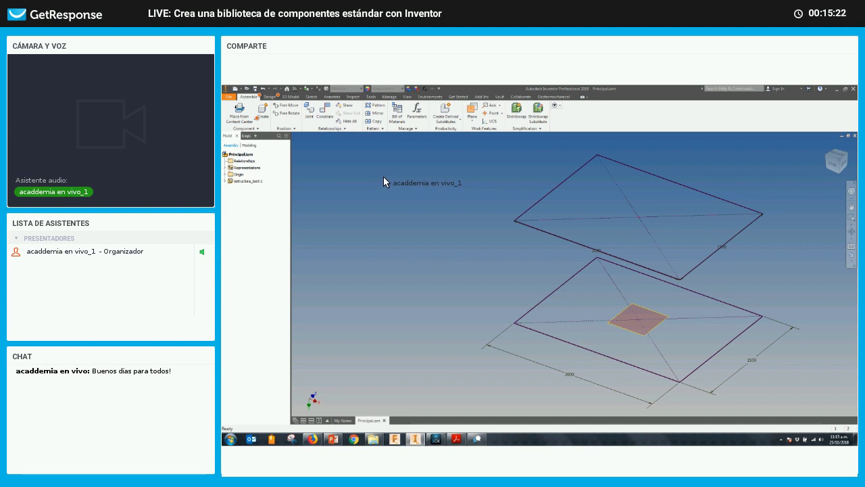
Step: Choose Place from Content Center from the Assemble tab's Place menu
click(240, 119)
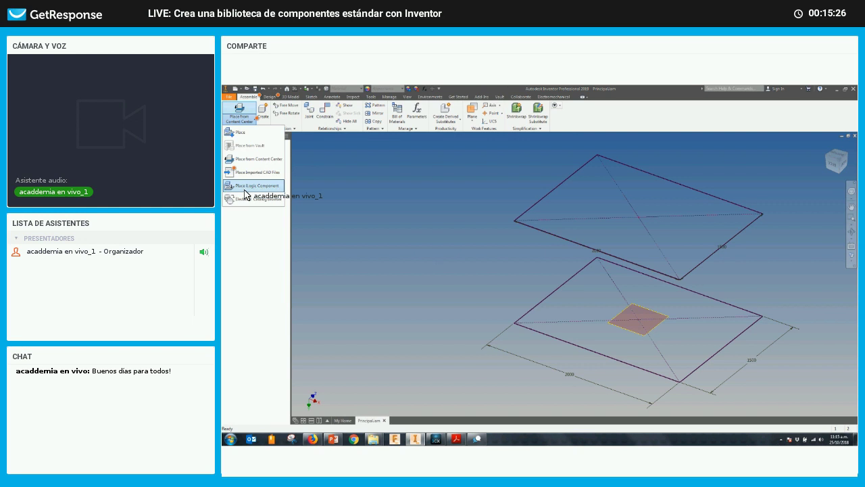
click(240, 121)
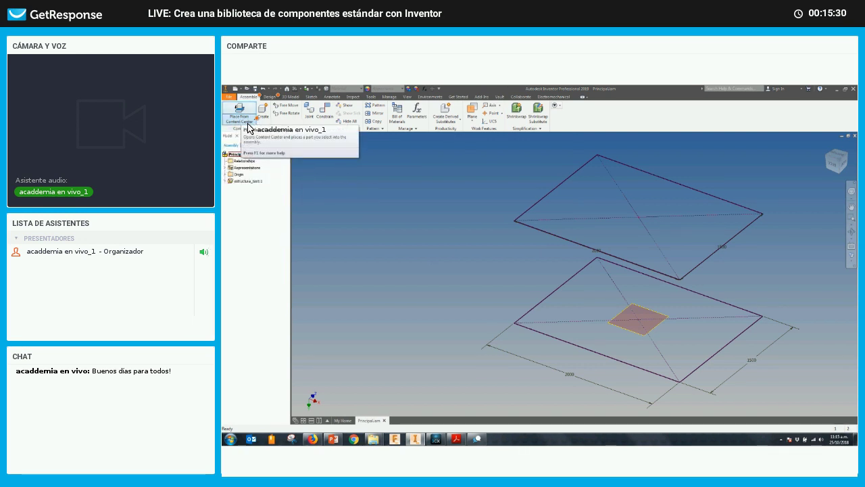
click(242, 123)
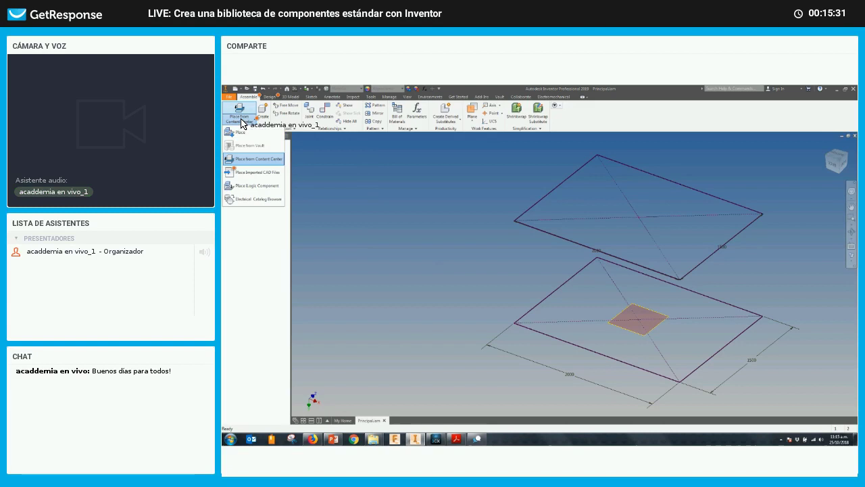
click(248, 161)
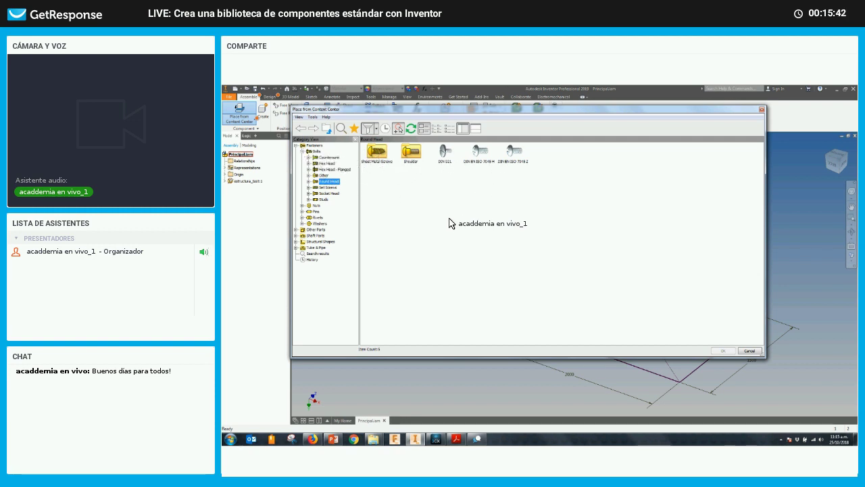
Step: Filter by DIN and ANSI standards, then pick the Broached Hexagon Socket Flat Countersunk Head Cap Screw from Countersunk bolts
click(323, 175)
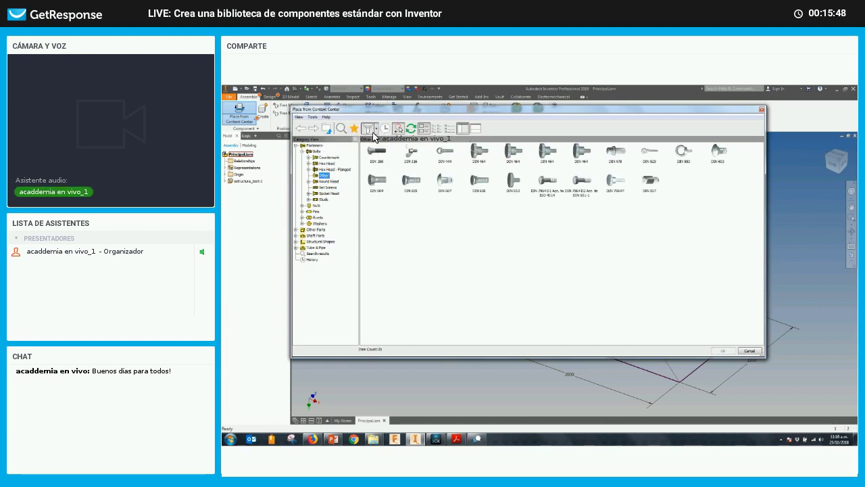
click(369, 129)
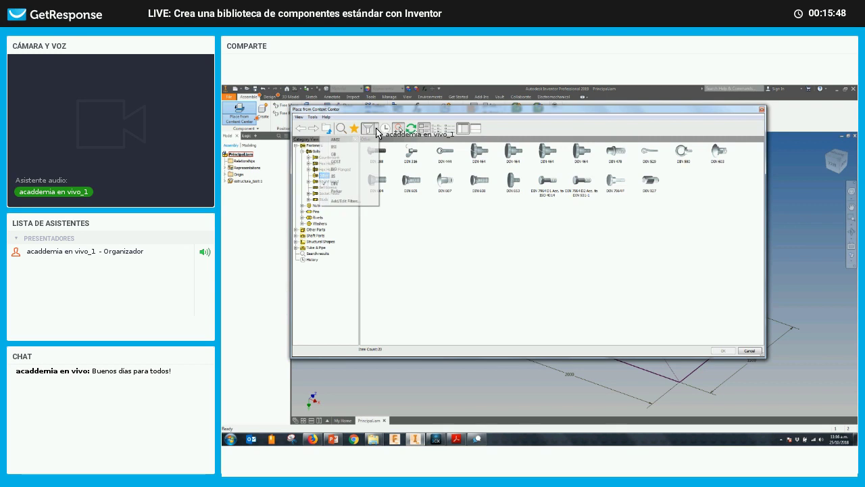
click(328, 183)
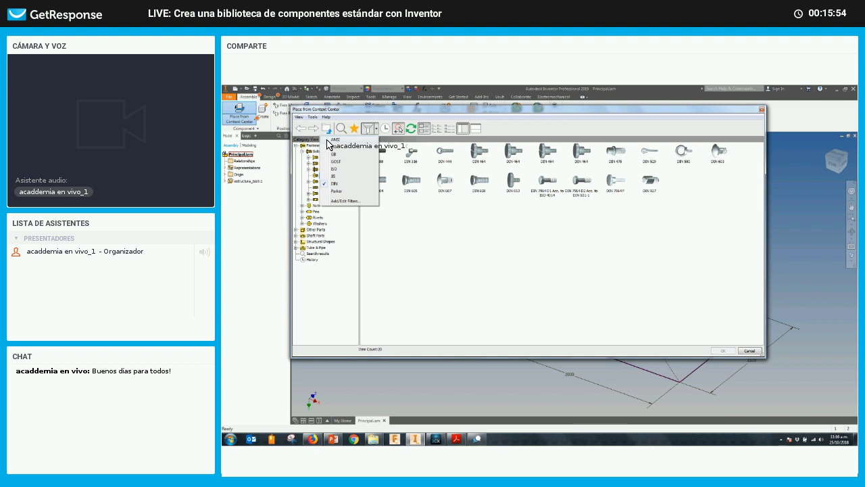
click(329, 140)
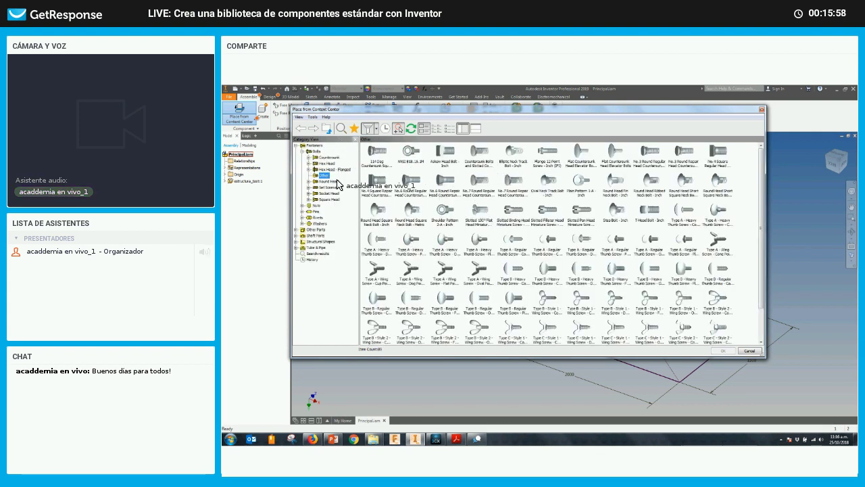
click(323, 158)
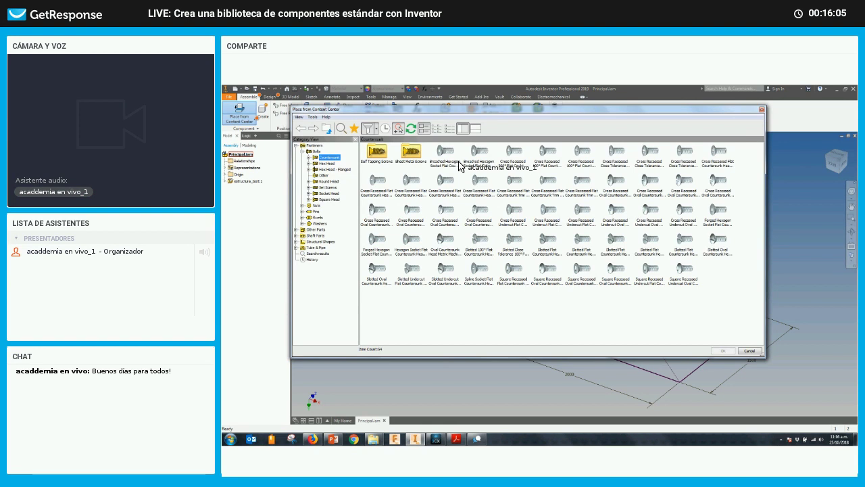
click(446, 154)
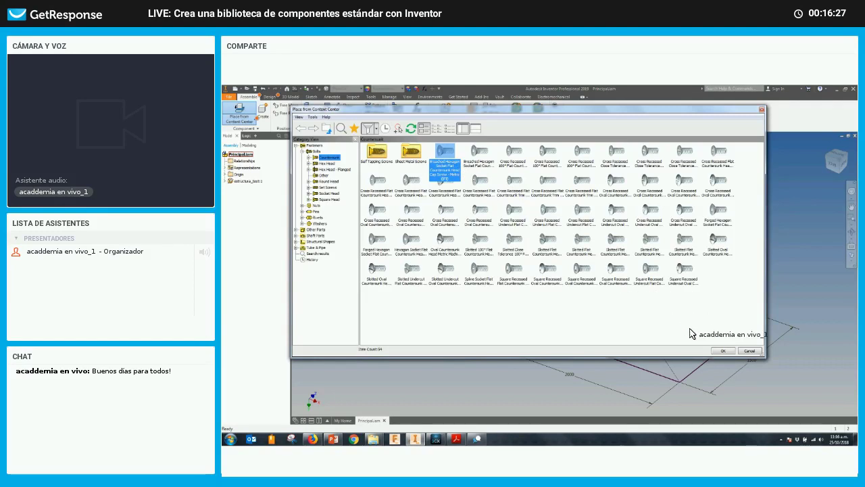
Step: Size the broached hexagon countersunk screw with Thread M8 and Nominal Length 120
click(715, 350)
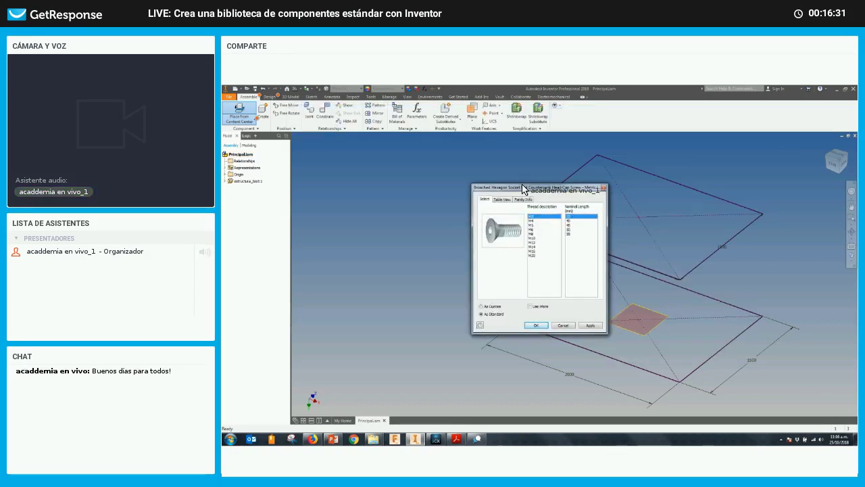
drag(537, 188, 466, 178)
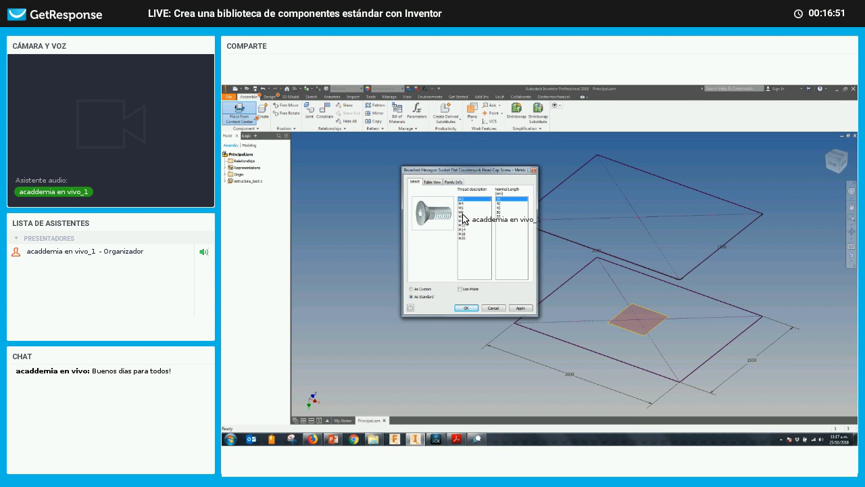
click(468, 216)
click(500, 238)
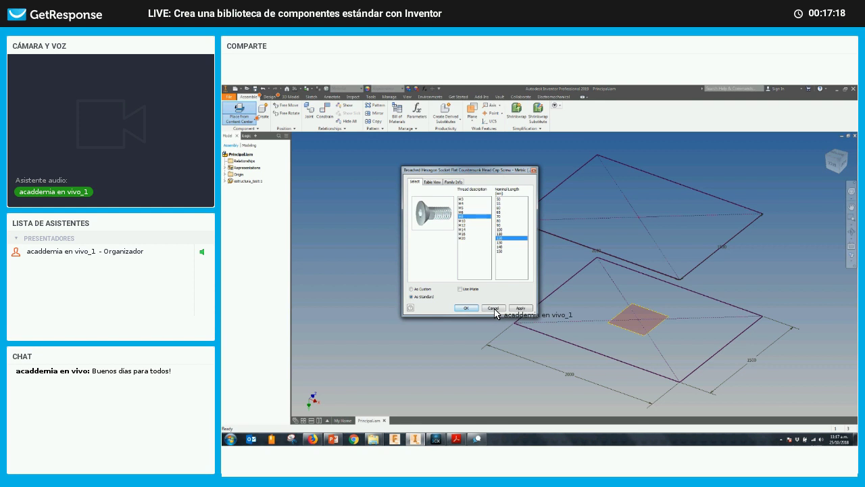
click(460, 306)
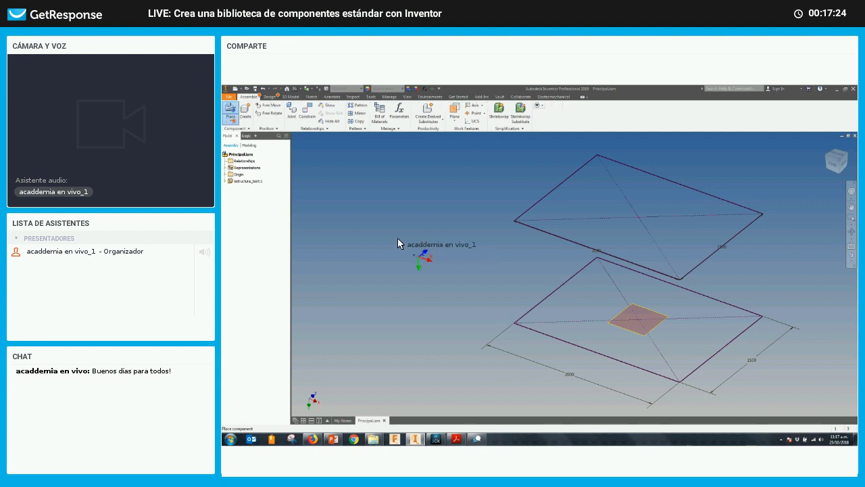
Step: Place a single M8x1.25 x 120 countersunk screw into Principal.iam
click(447, 225)
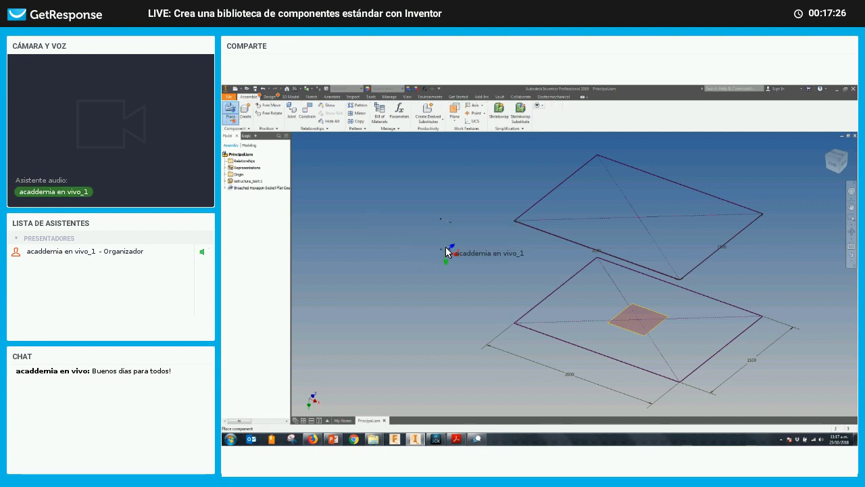
right_click(460, 223)
click(437, 213)
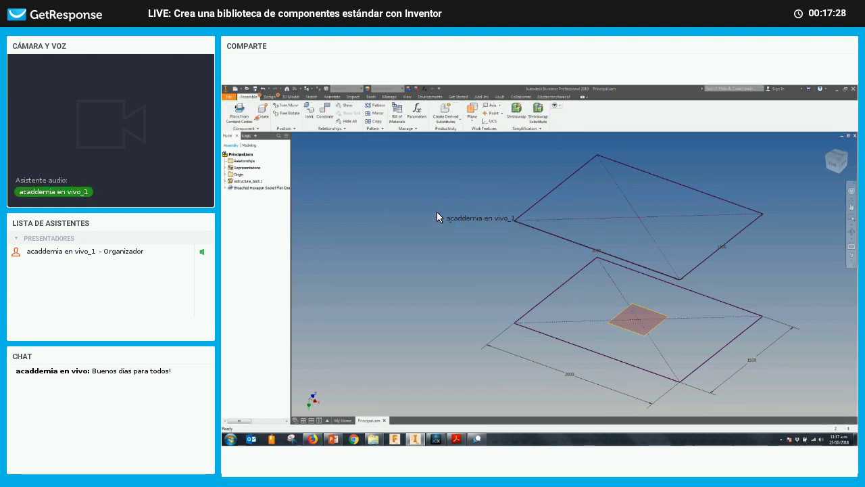
Step: Widen the model browser to read the screw's name, then bring up the Open dialog
scroll(446, 216, down, 5)
scroll(470, 230, up, 2)
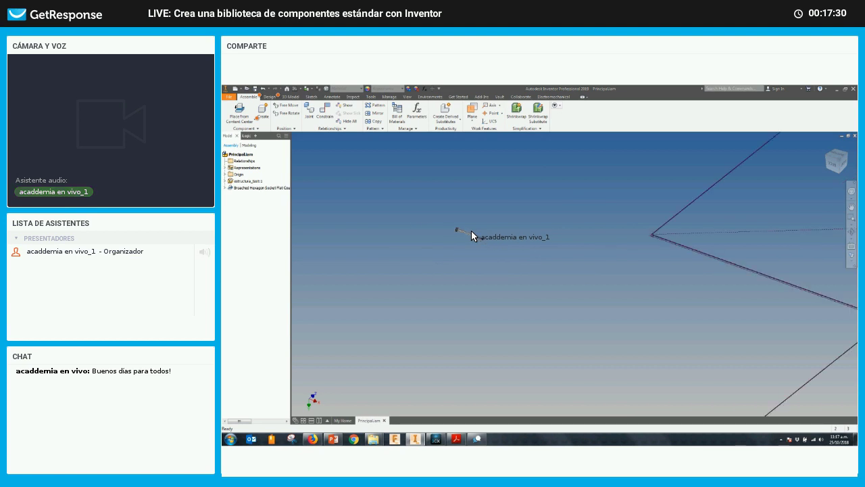
scroll(472, 231, down, 3)
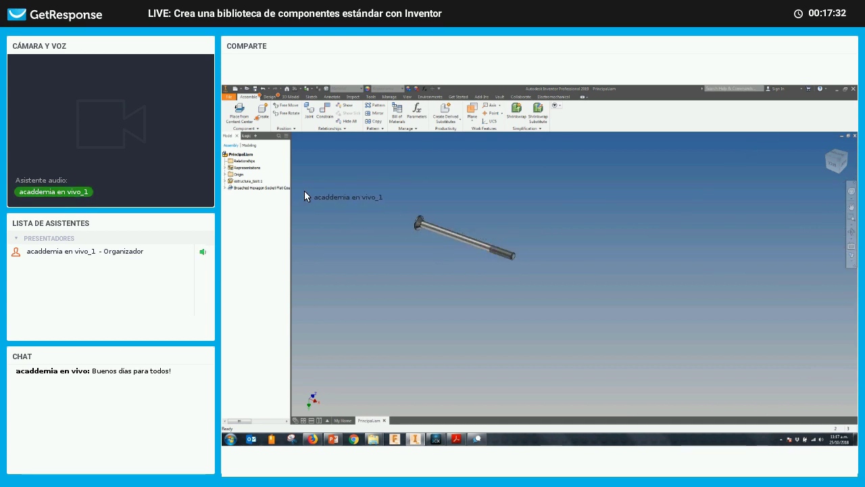
mouse_move(304, 191)
mouse_down()
mouse_move(406, 194)
mouse_move(390, 195)
mouse_up()
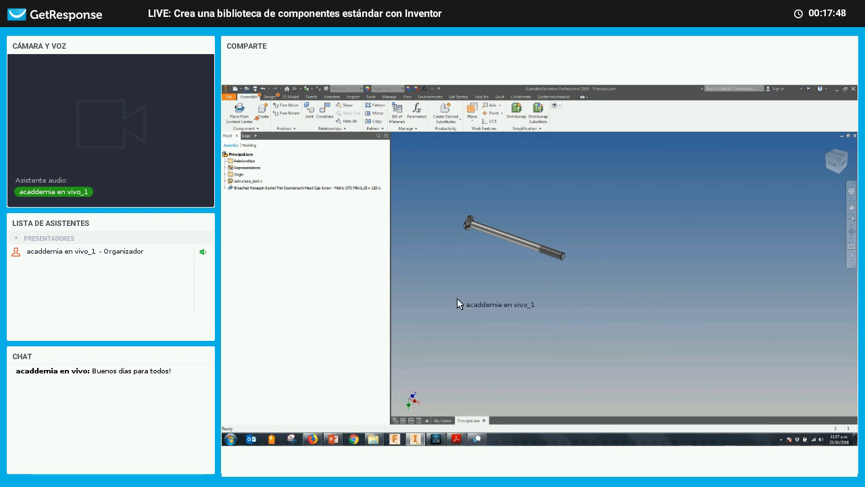
key(ctrl+o)
Step: Select Folder Options > Content Center Files to see it set to [Default]
click(471, 319)
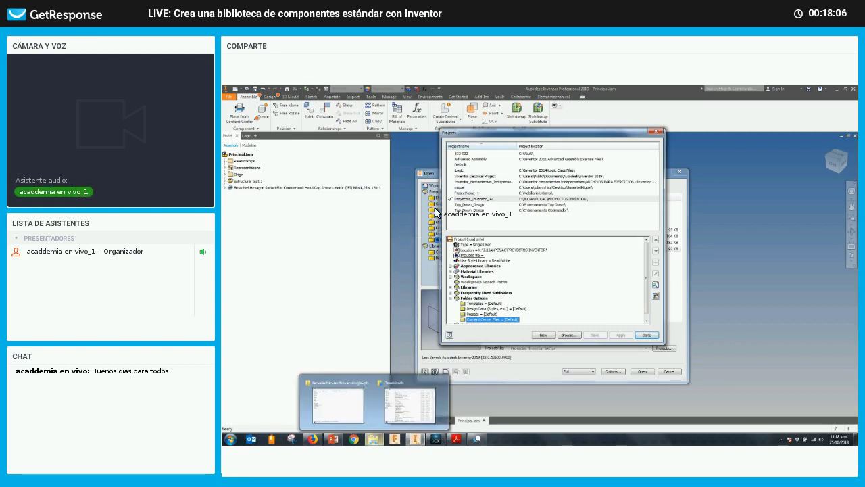
Step: Open Windows Explorer and browse to the current user's profile folder
key(super+e)
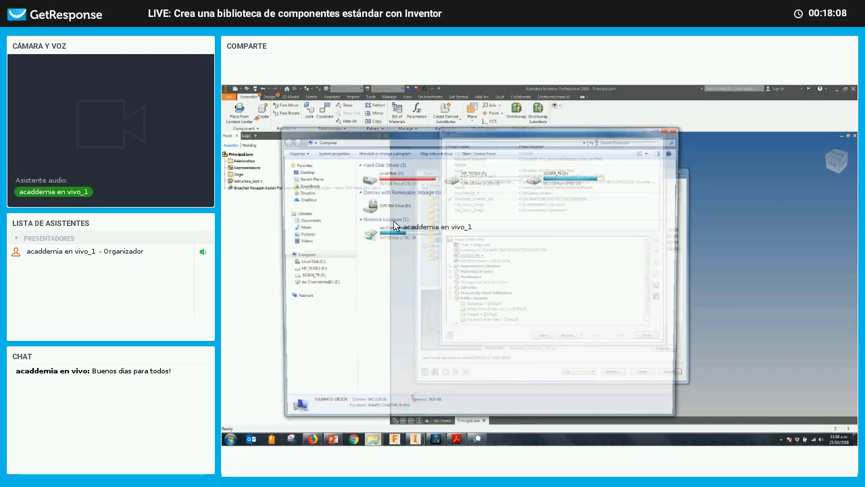
double_click(391, 174)
double_click(378, 192)
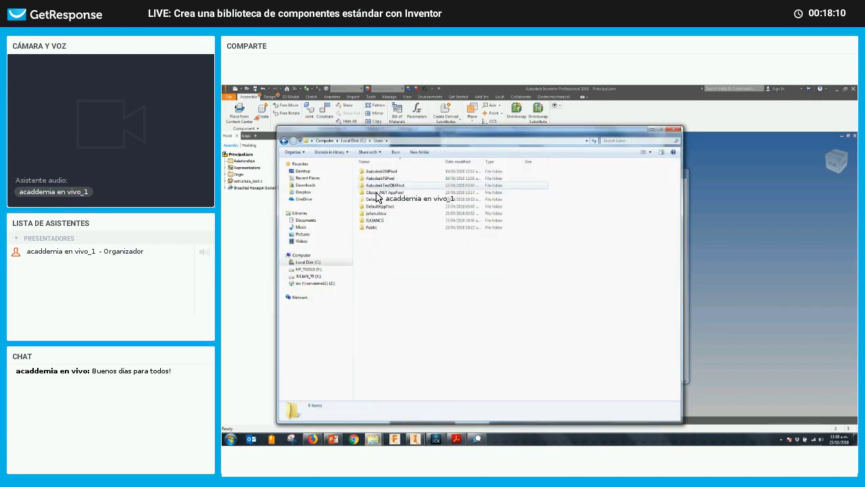
double_click(376, 213)
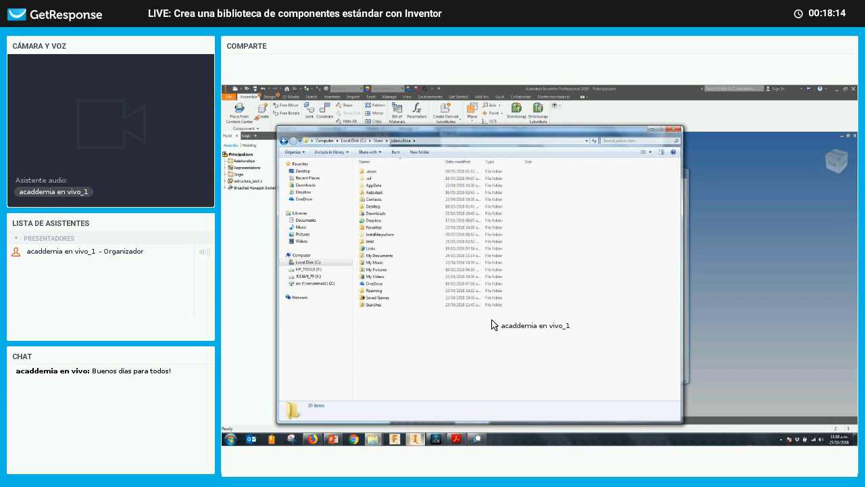
key(alt+Tab)
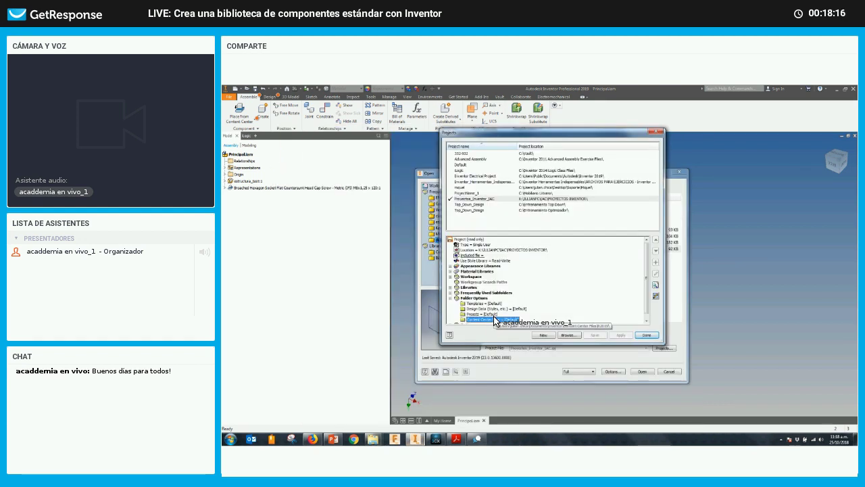
click(377, 438)
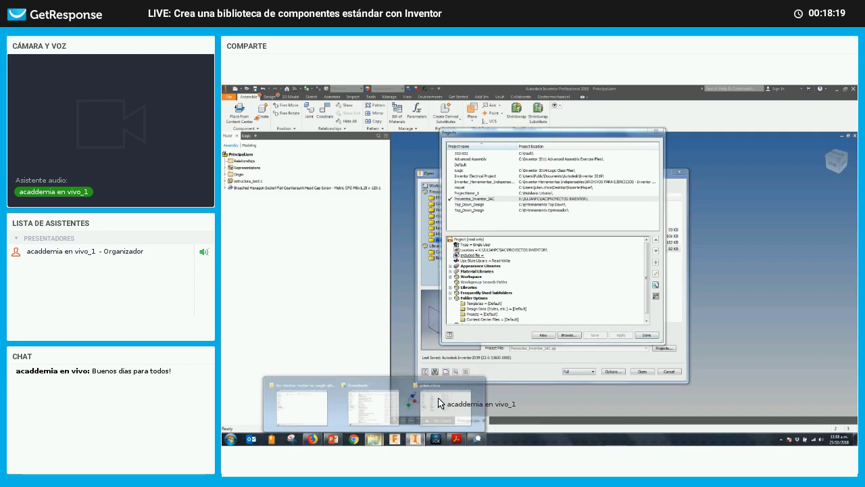
click(438, 403)
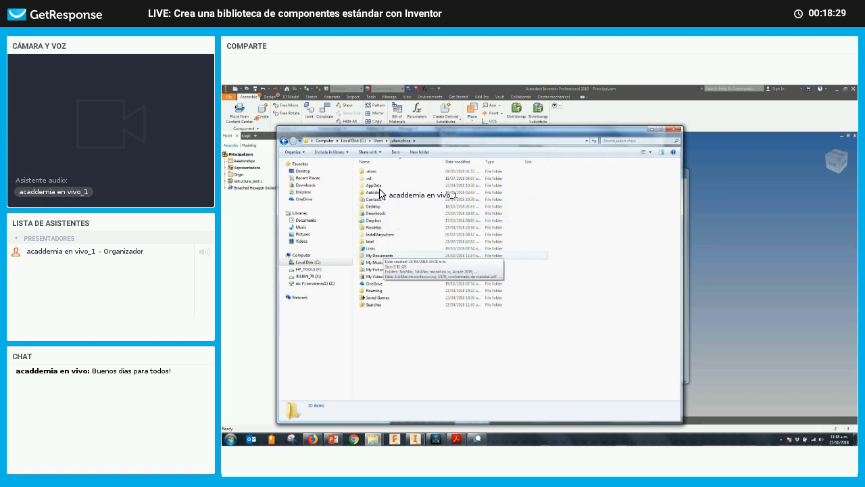
Step: Browse My Documents\Inventor\Content Center Files\R2019\en-US into ANSI B18.6.3, then ANSI IFI 535(1)
double_click(378, 254)
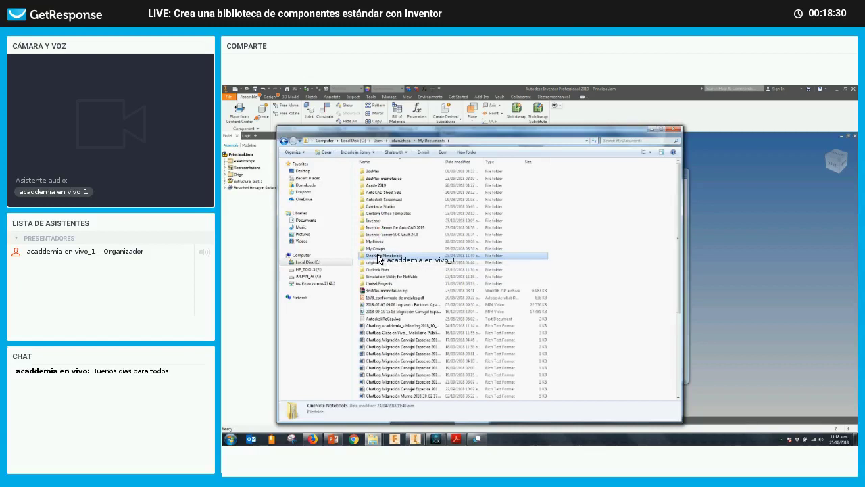
double_click(385, 221)
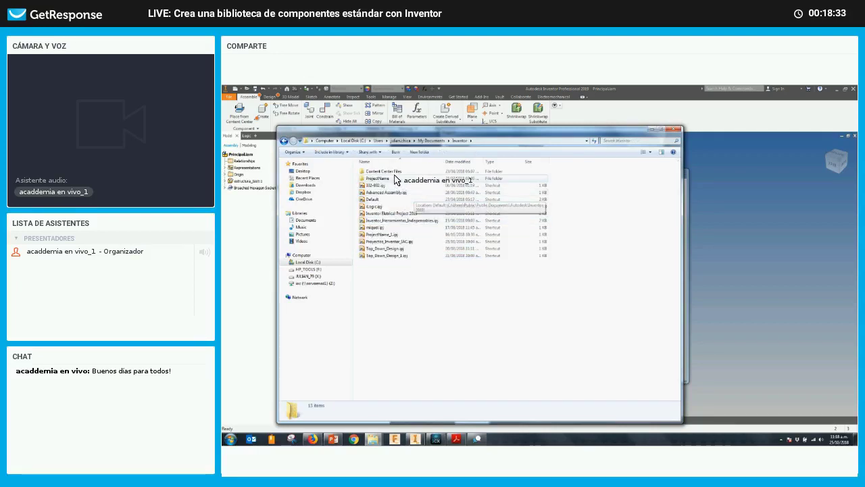
double_click(385, 171)
double_click(368, 171)
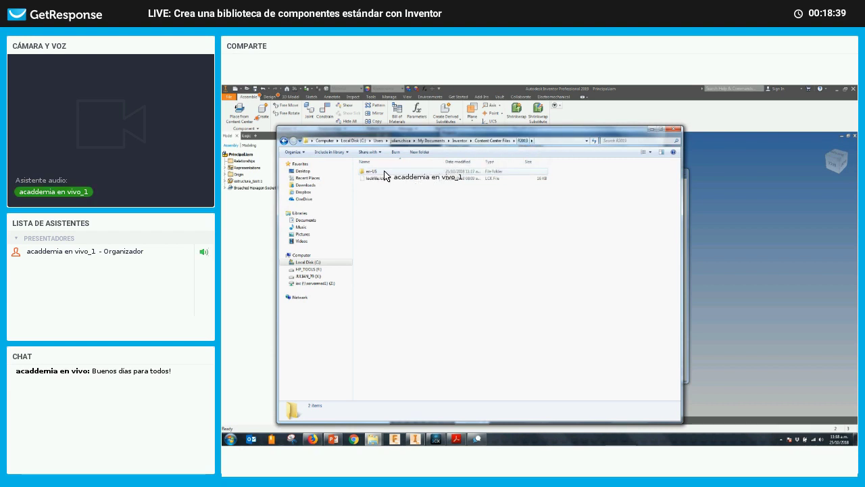
double_click(462, 174)
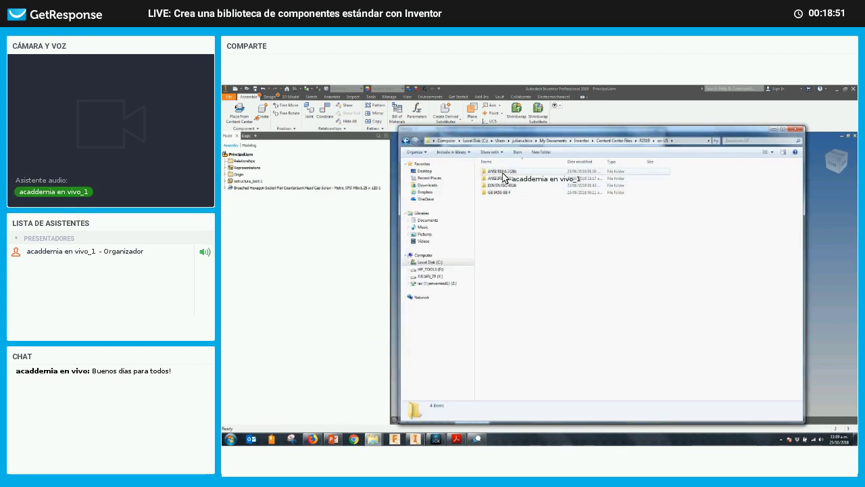
double_click(500, 177)
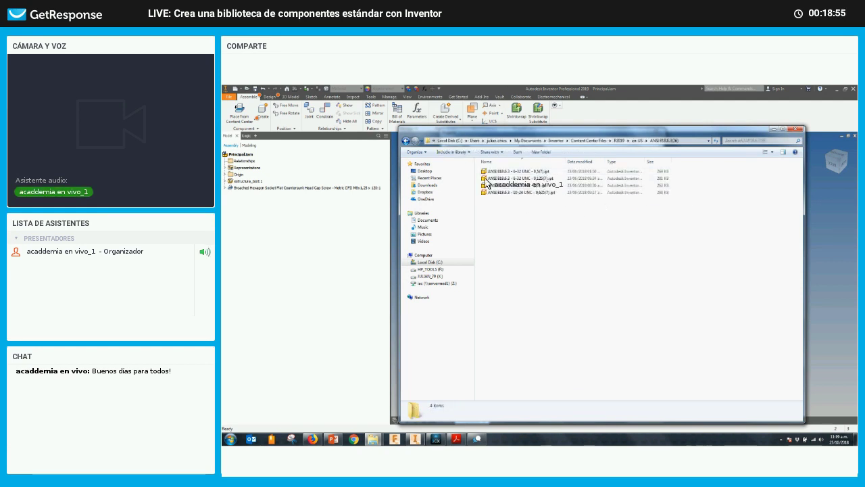
click(409, 141)
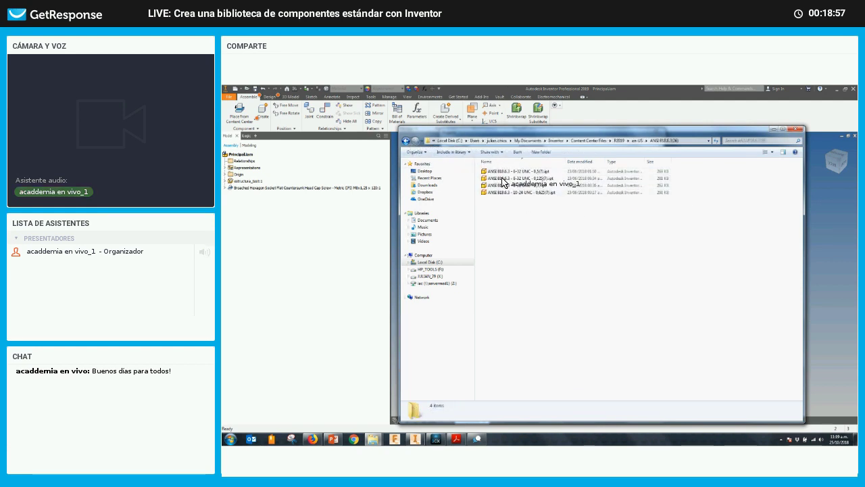
double_click(500, 179)
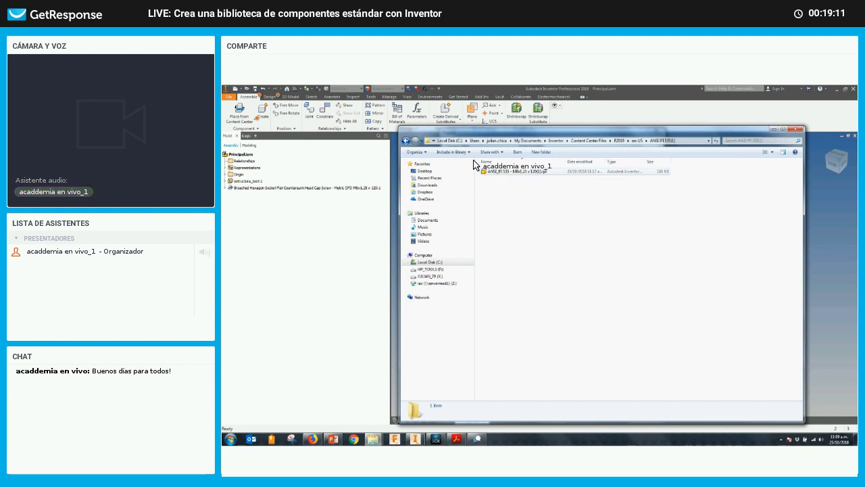
Step: Return to the en-US folder, then open Configure Content Center Libraries for the project
click(410, 145)
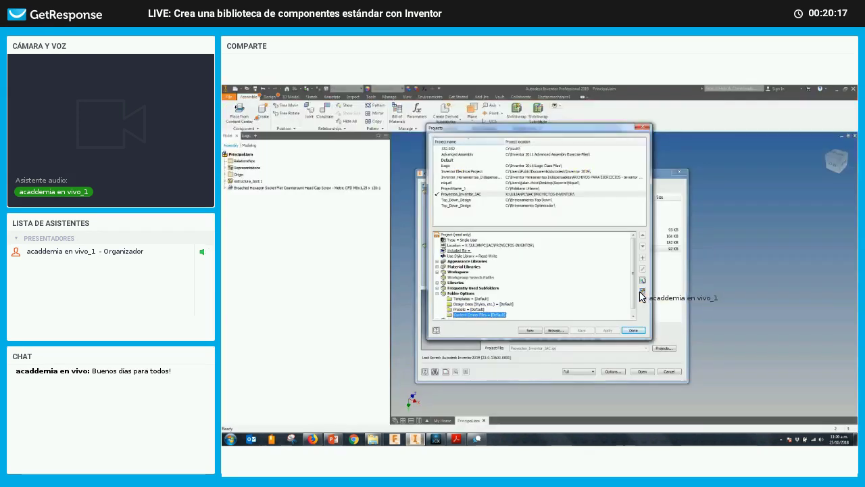
click(641, 291)
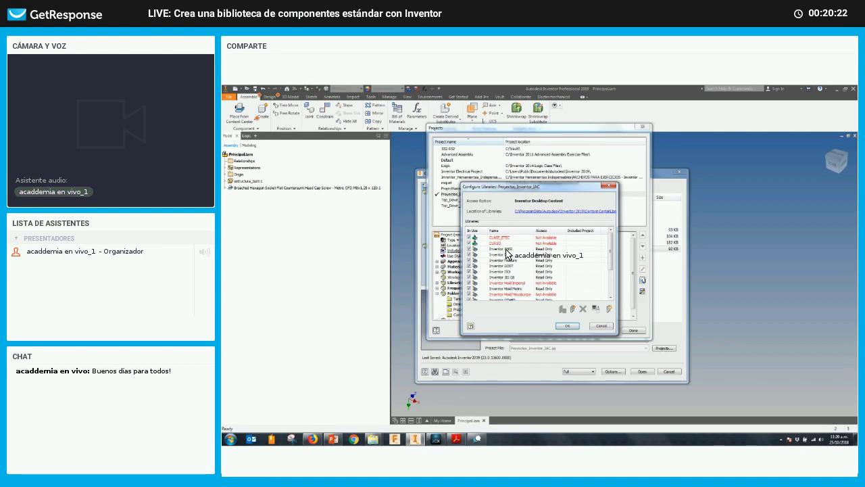
Step: Inspect the Content Center Libraries folder on disk and review the configured libraries including My Library
click(549, 210)
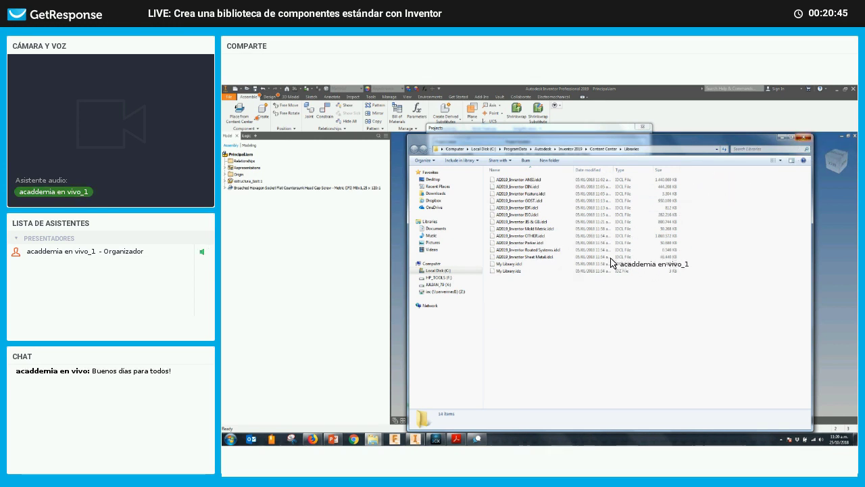
key(alt+Tab)
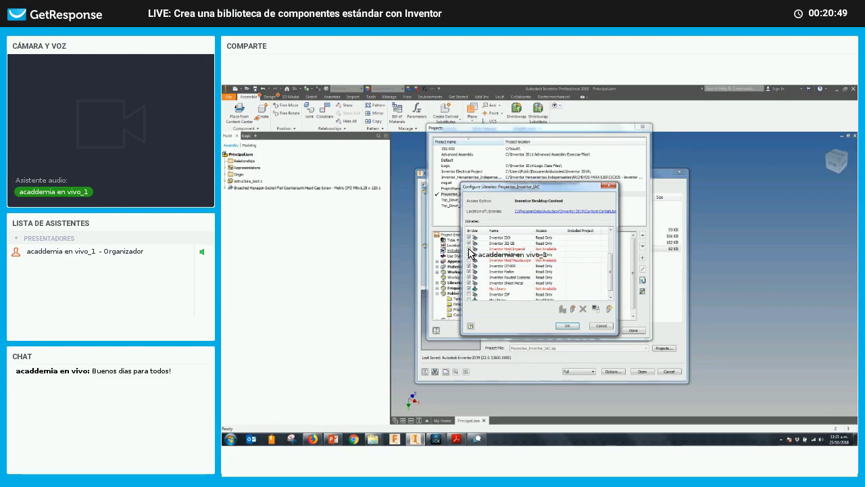
drag(610, 268, 593, 259)
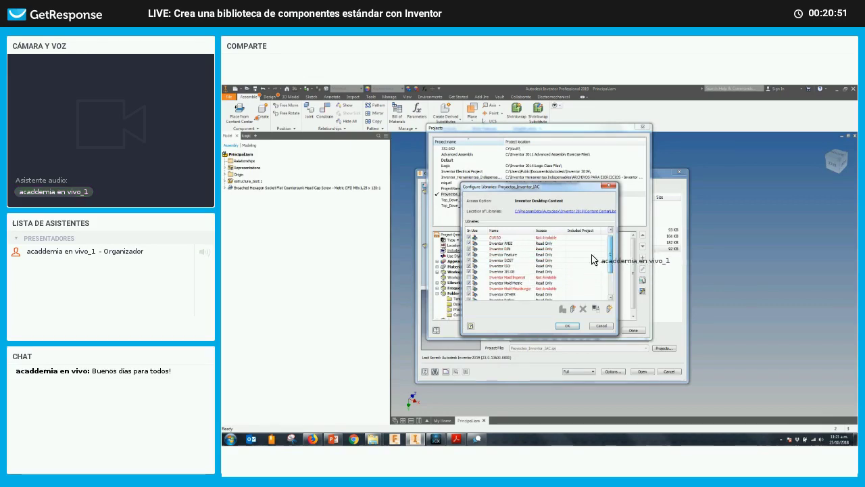
scroll(604, 250, up, 1)
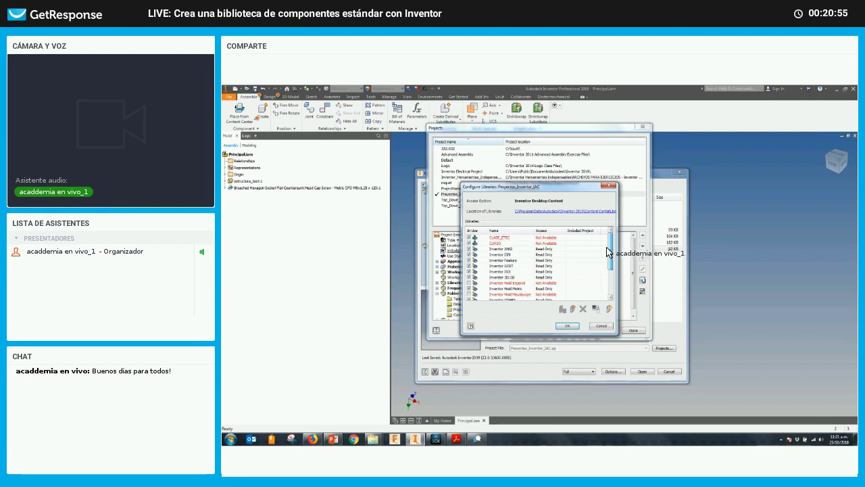
scroll(604, 273, down, 3)
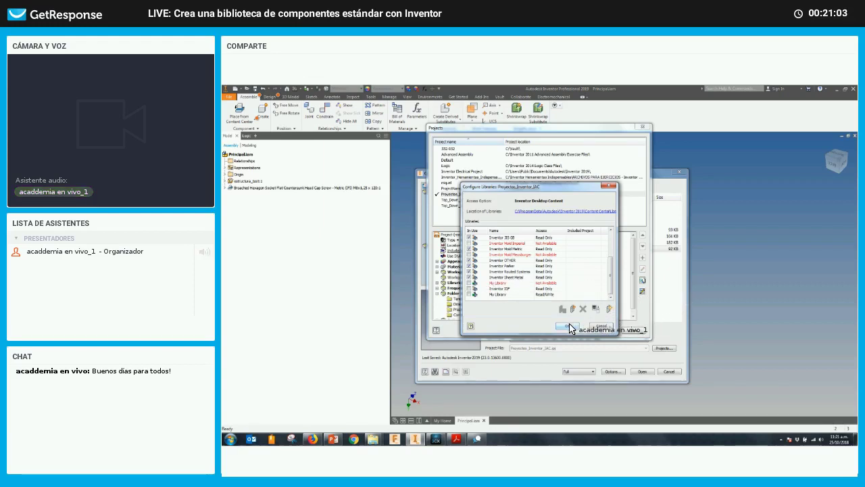
Step: Accept the library configuration, save the project, and reopen it to verify My Library
click(571, 328)
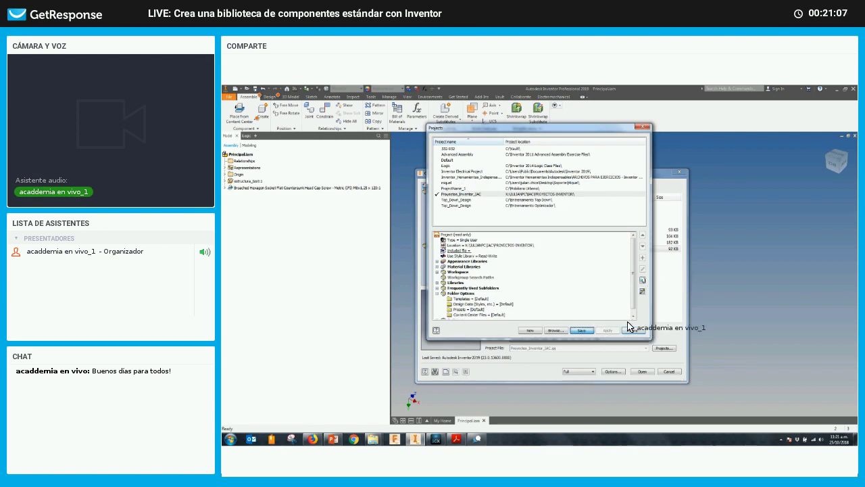
click(582, 329)
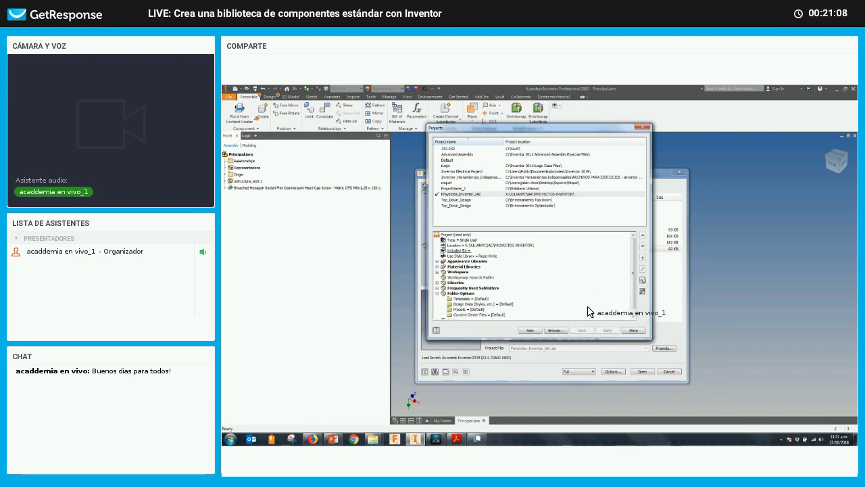
click(643, 292)
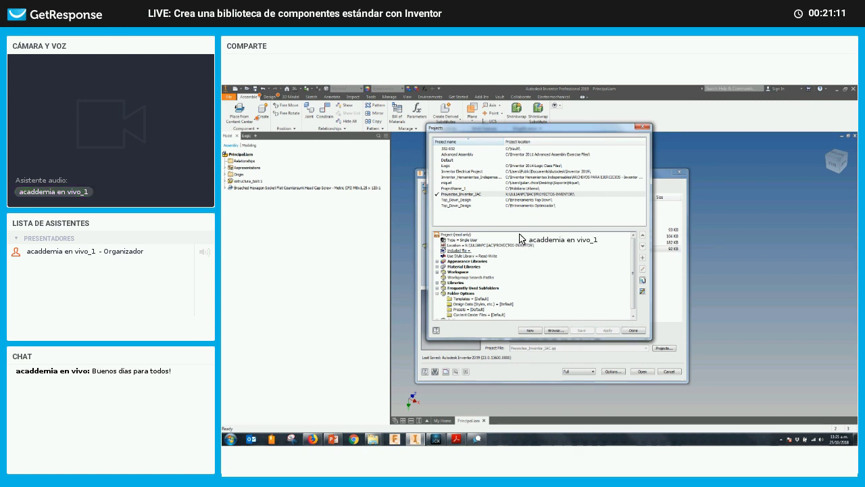
scroll(614, 263, down, 2)
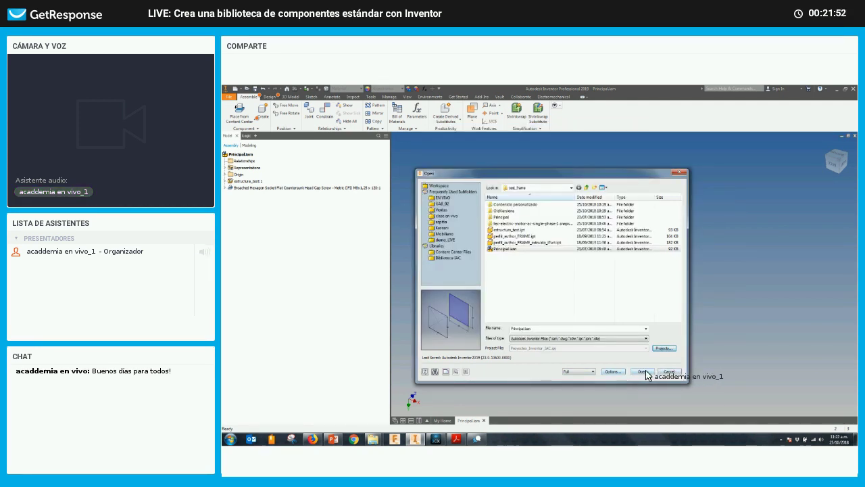
Step: Open Principal.iam and zoom out to see the whole estructura frame sketch
double_click(511, 248)
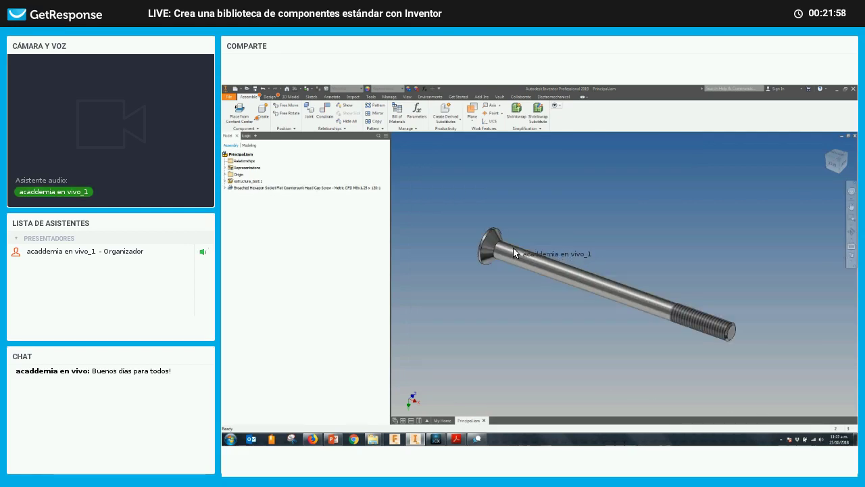
scroll(493, 230, down, 5)
scroll(482, 231, down, 5)
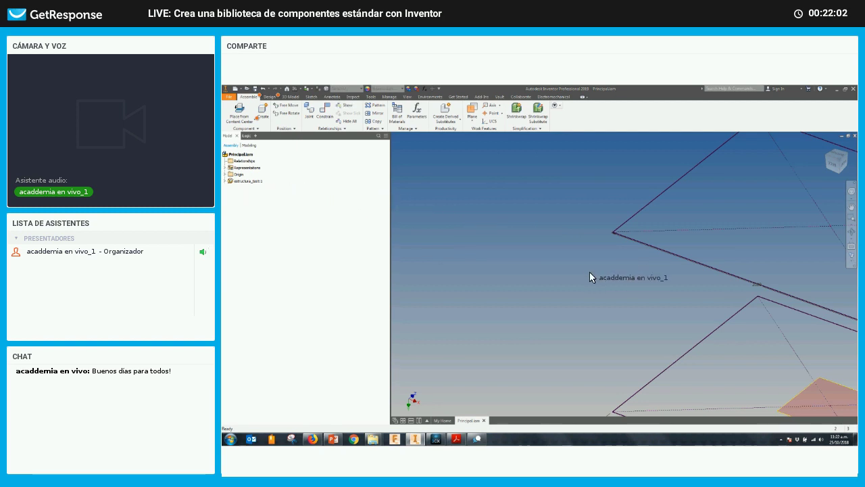
scroll(511, 345, down, 3)
scroll(511, 342, down, 2)
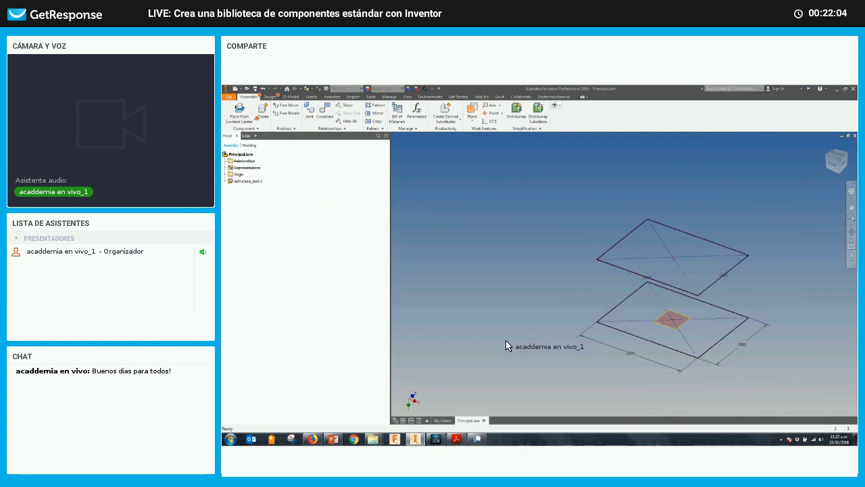
Step: Open ANSI IFI 535(1), select the screw .ipt to view its details, then minimize Explorer
click(376, 439)
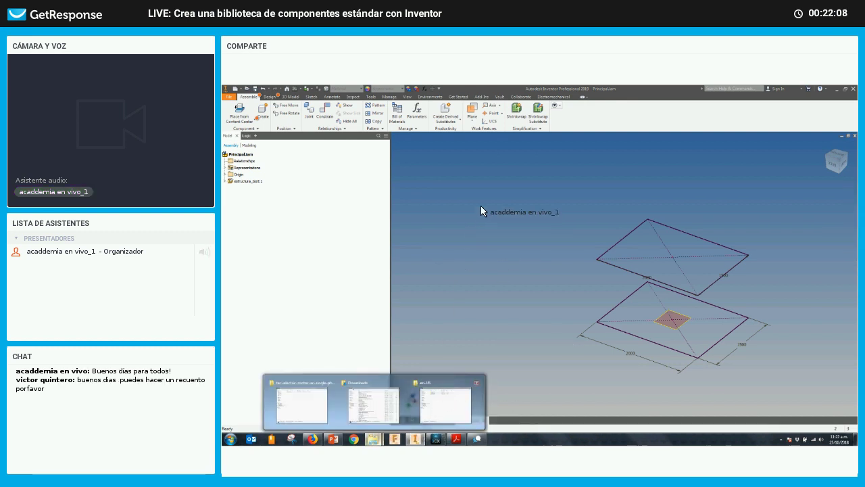
click(446, 404)
double_click(487, 171)
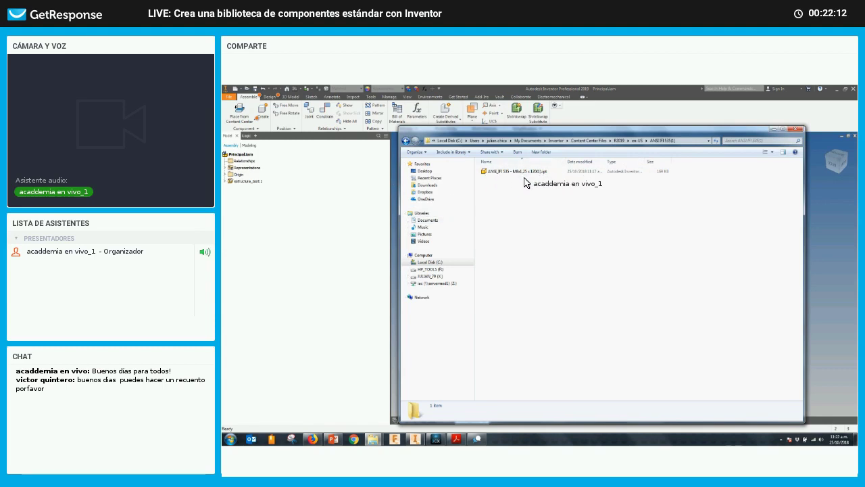
click(513, 172)
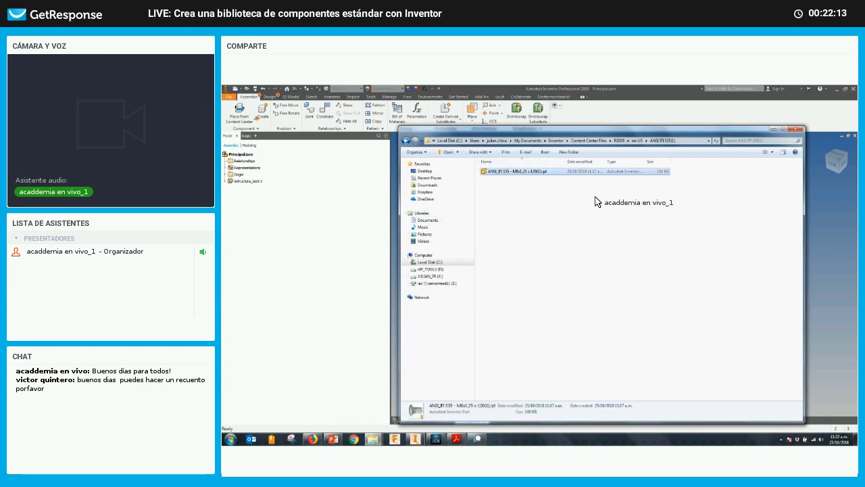
click(771, 129)
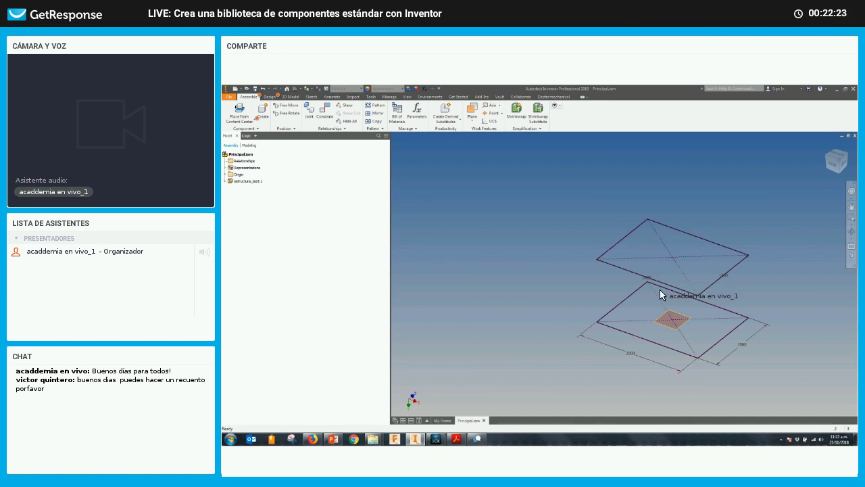
Step: Open Projects from the Quick Access Toolbar dropdown, with Proyectos_Inventor_JAC active
scroll(660, 289, up, 1)
middle_drag(652, 283, 644, 284)
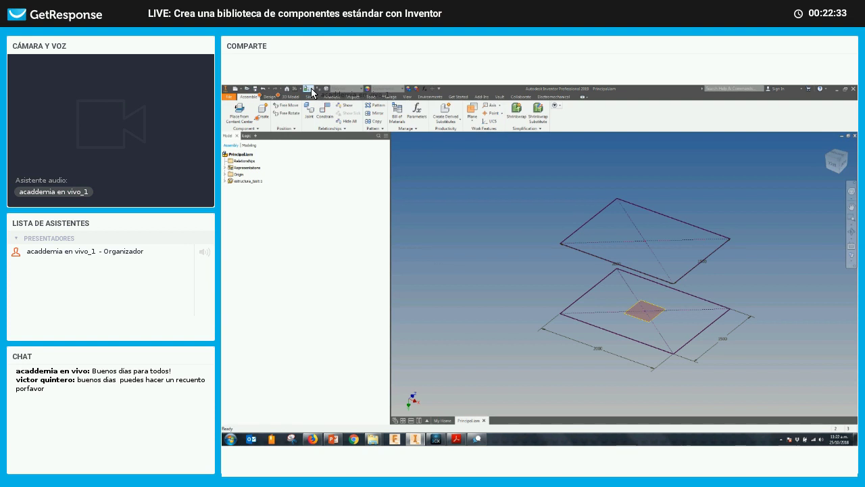
click(438, 91)
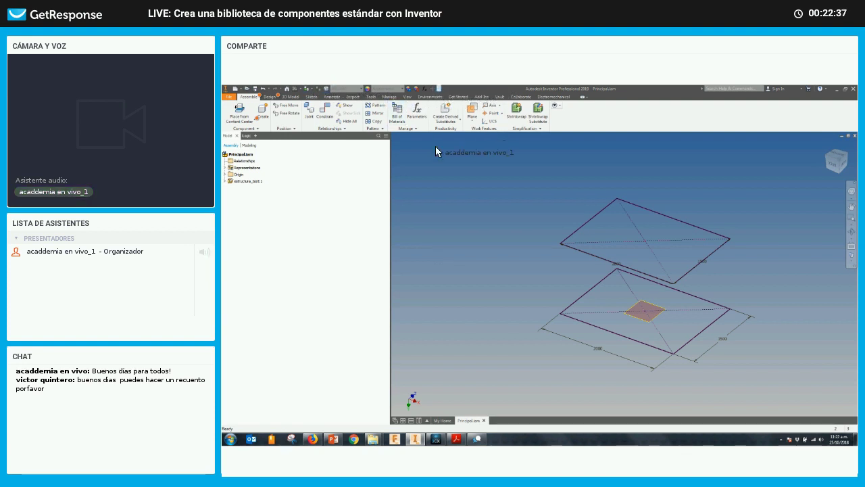
click(451, 173)
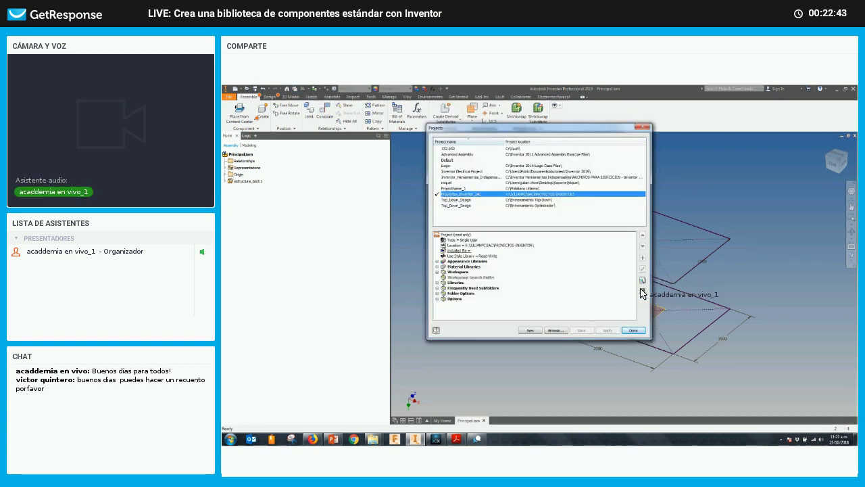
Step: Review the project's configured Content Center libraries, then close the library and Projects dialogs
click(643, 291)
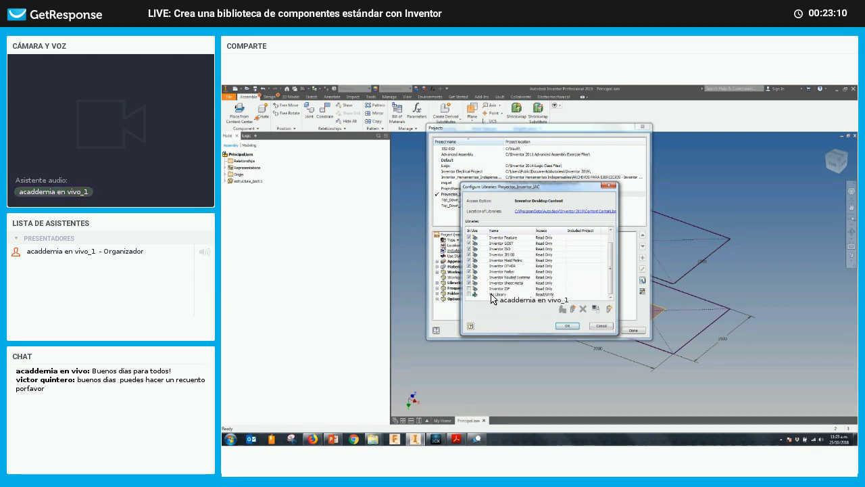
key(Escape)
click(633, 331)
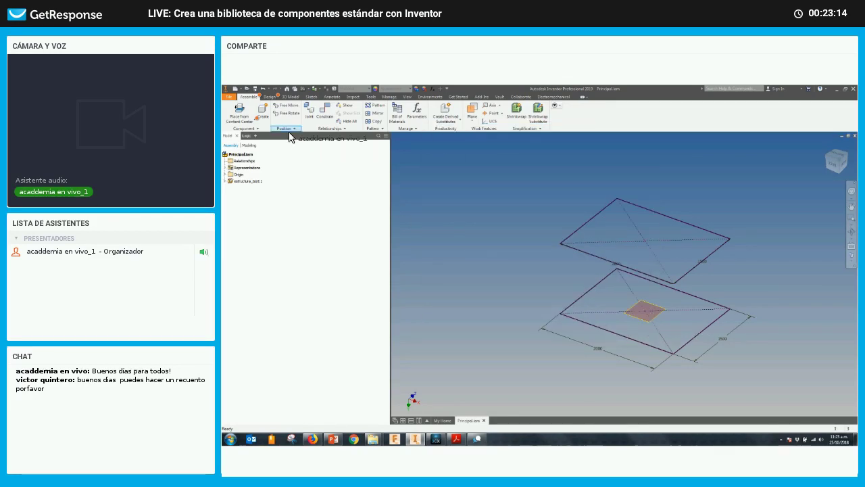
mouse_move(836, 161)
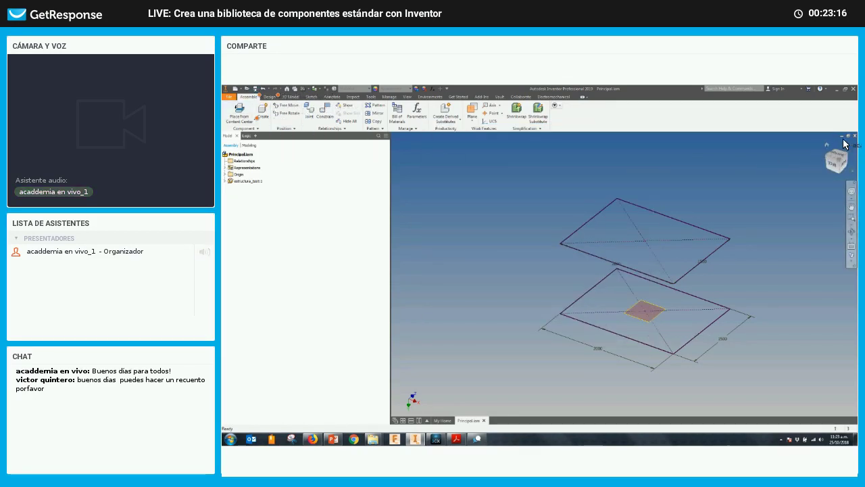
Step: Close the Principal.iam assembly and bring up the Tools ribbon
click(854, 136)
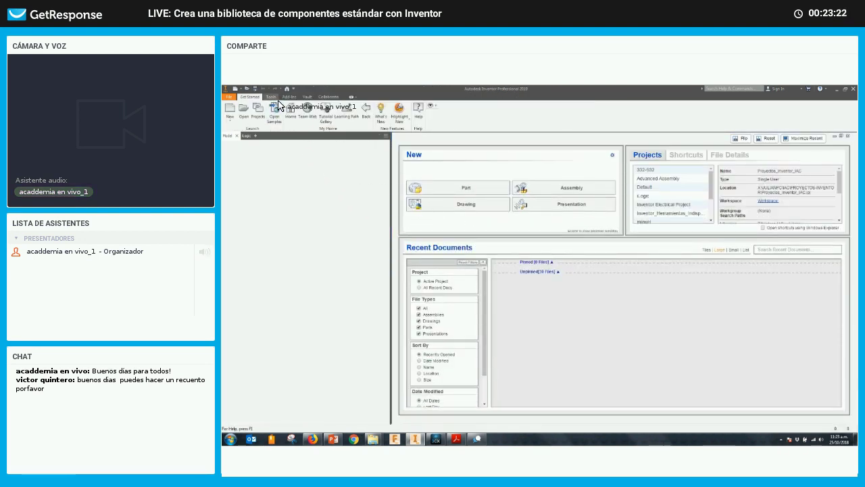
click(270, 97)
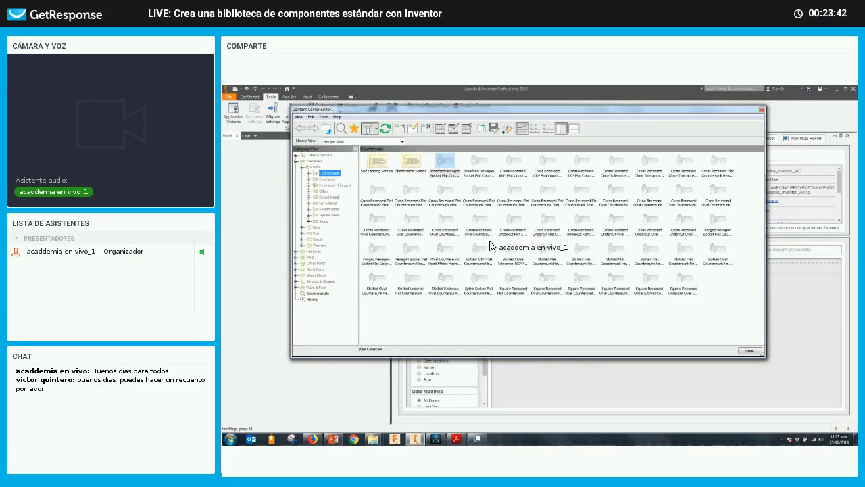
Step: Switch Library View to Inventor Routed Systems, then Inventor Parker, then back to Merged View
click(403, 142)
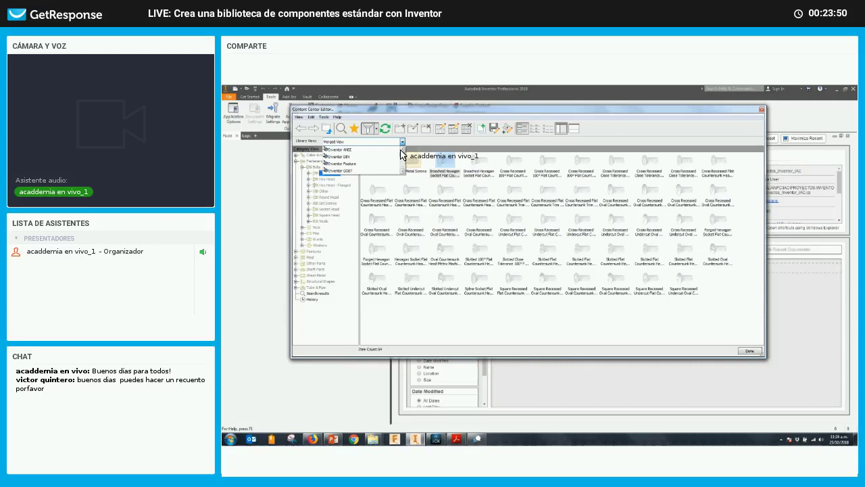
click(353, 158)
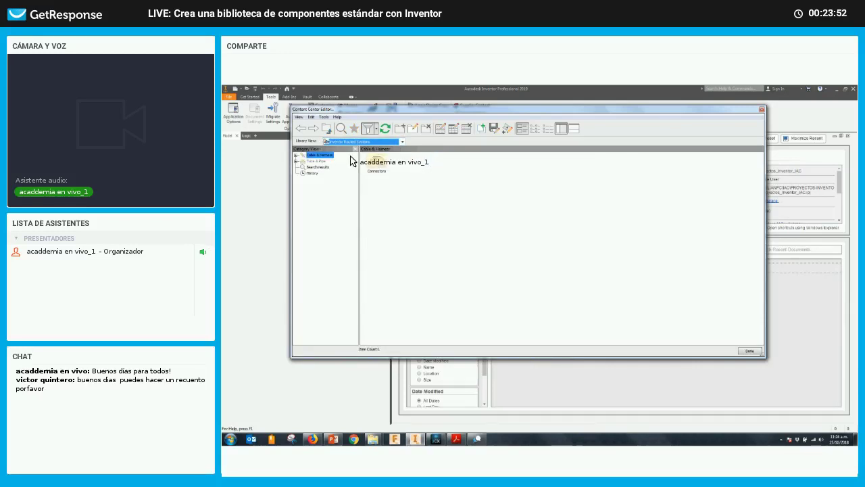
click(378, 142)
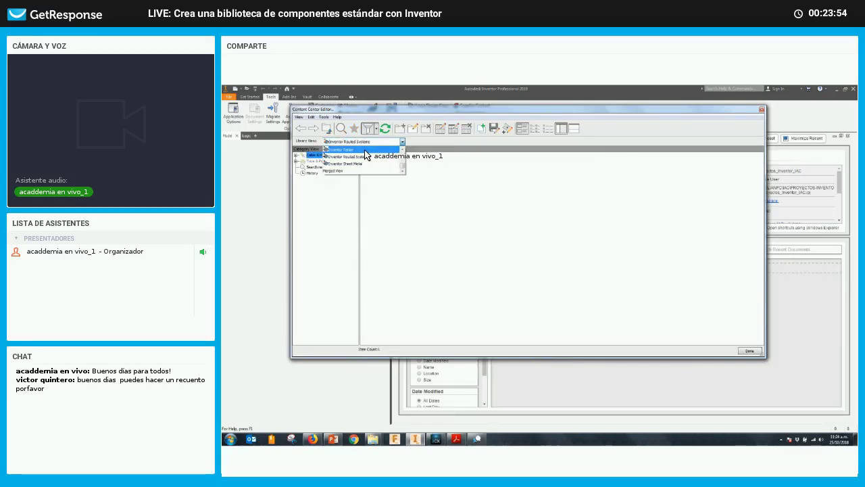
click(381, 149)
click(401, 144)
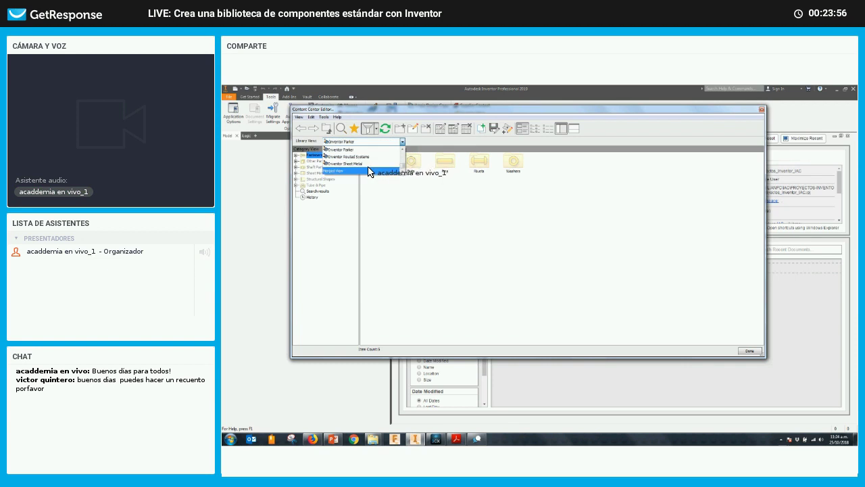
click(371, 170)
click(401, 143)
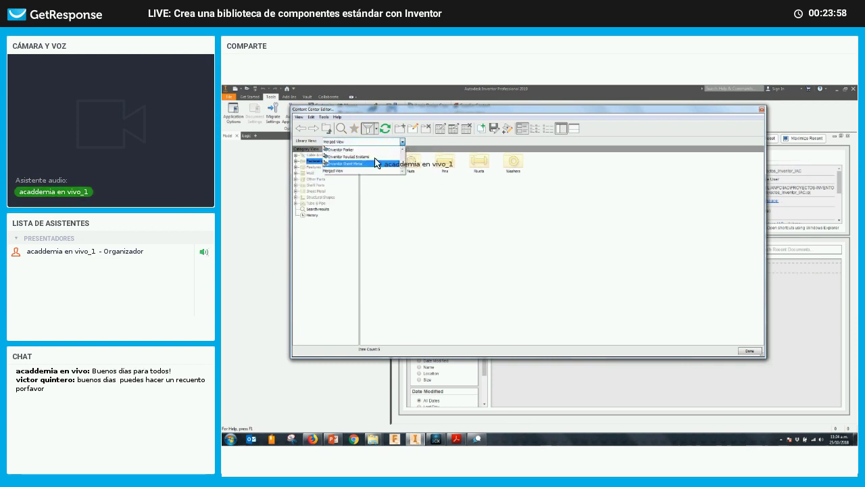
mouse_move(402, 167)
mouse_down()
mouse_move(402, 154)
mouse_move(404, 169)
mouse_up()
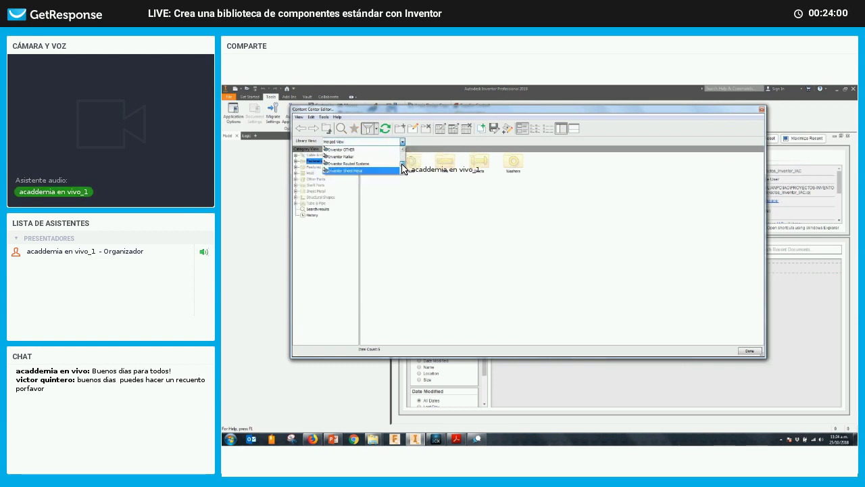
click(333, 173)
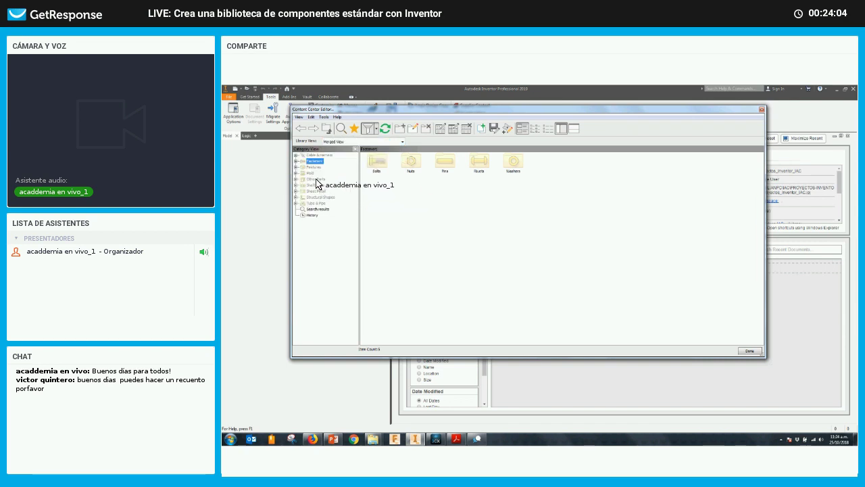
Step: Browse the Merged View down to Fasteners > Bolts > Countersunk families
click(315, 179)
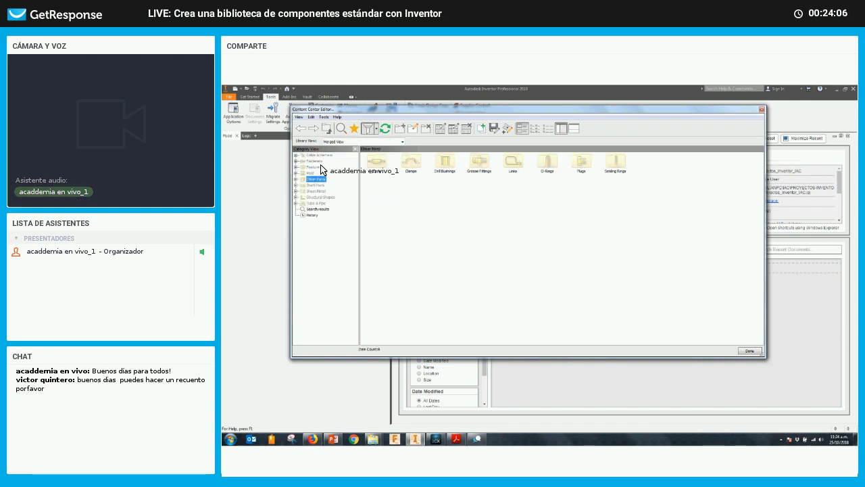
double_click(314, 160)
double_click(377, 164)
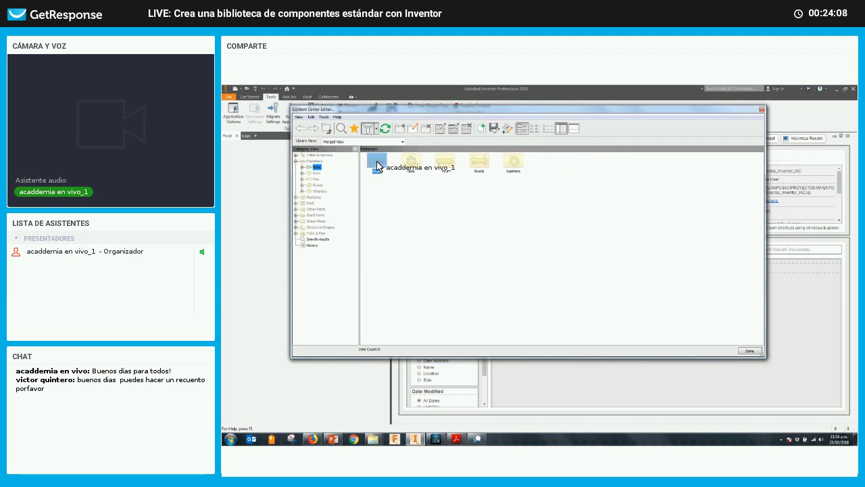
double_click(380, 169)
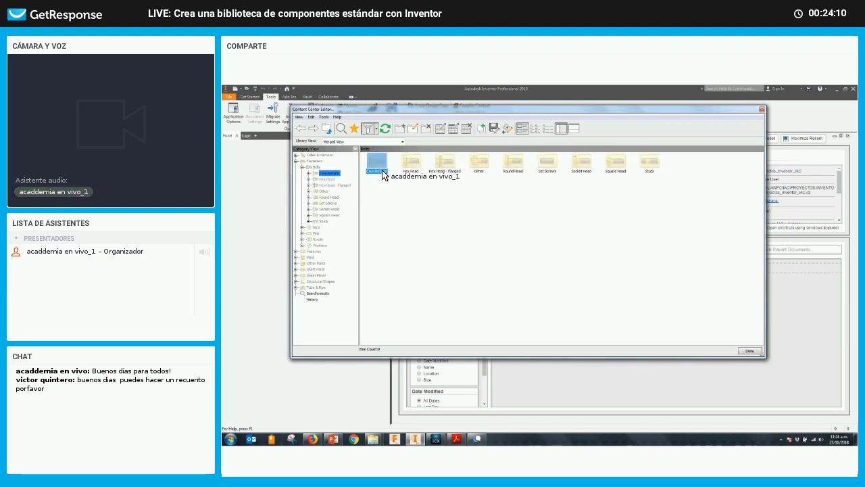
right_click(447, 167)
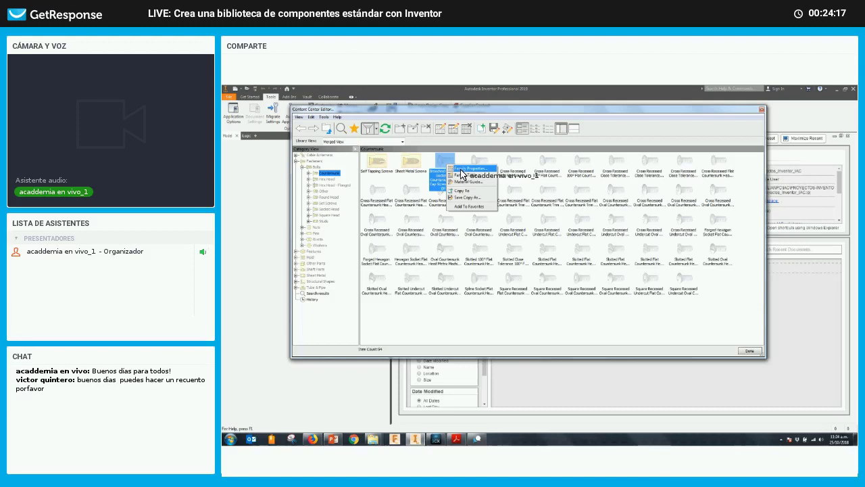
click(471, 178)
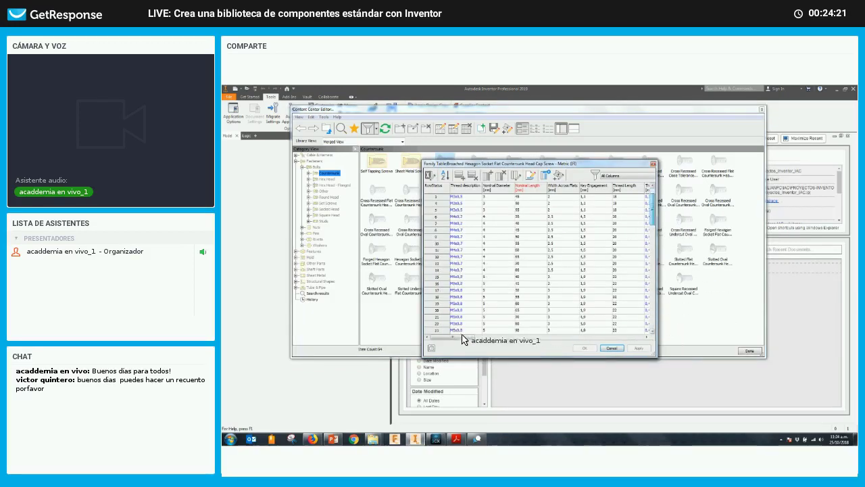
scroll(440, 334, down, 20)
right_click(443, 333)
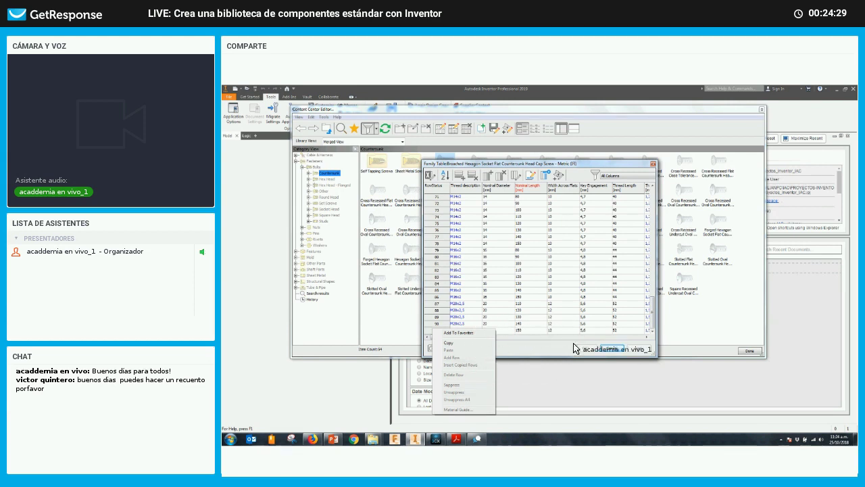
click(612, 348)
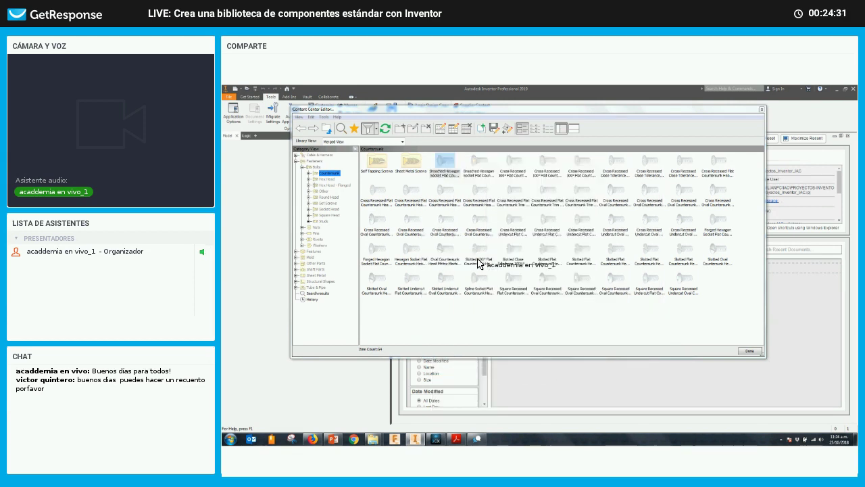
right_click(447, 163)
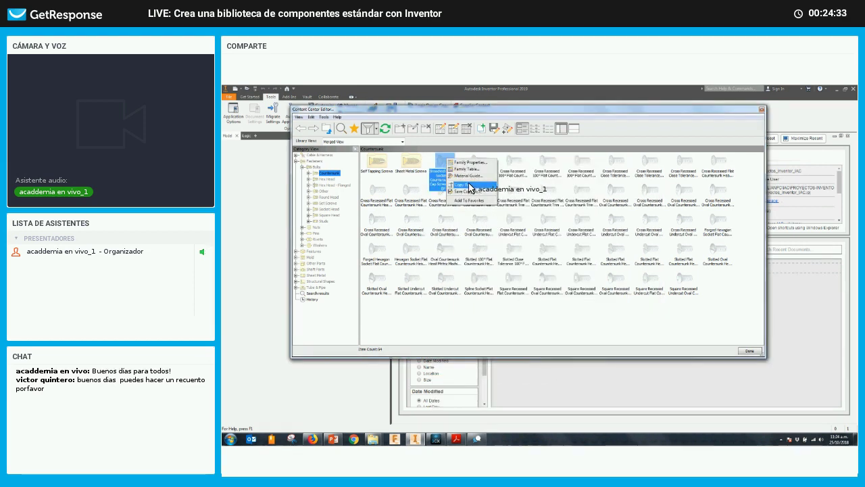
click(472, 188)
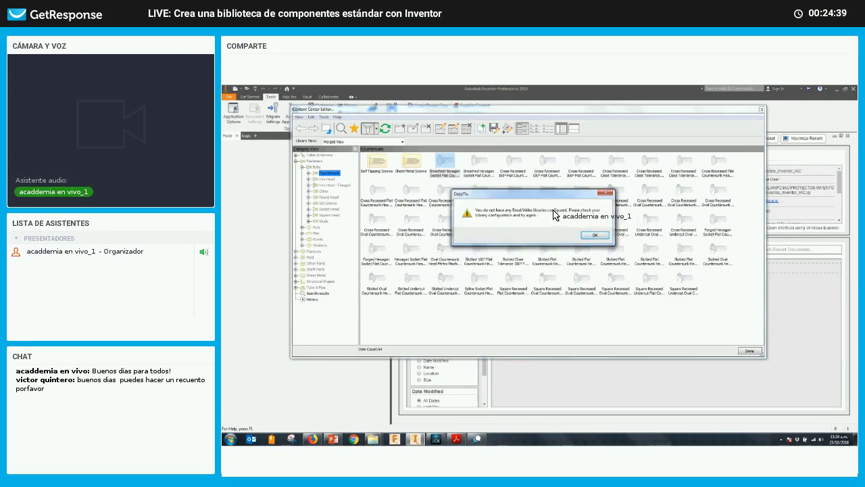
click(595, 236)
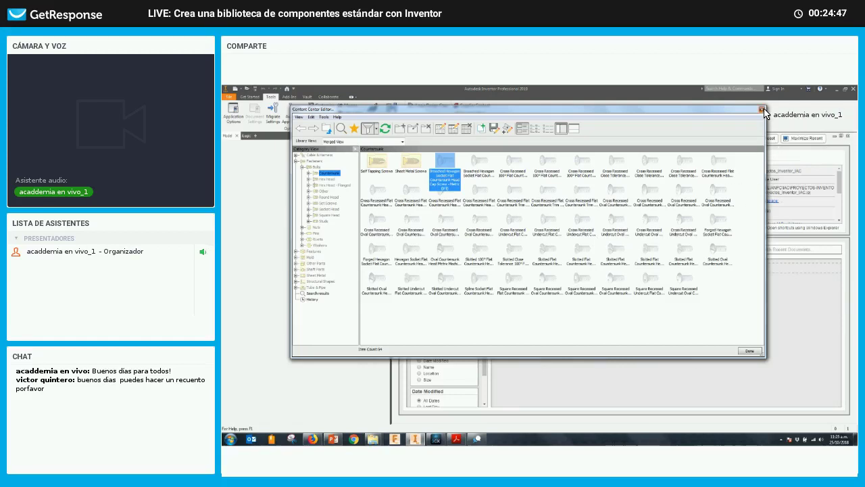
key(Escape)
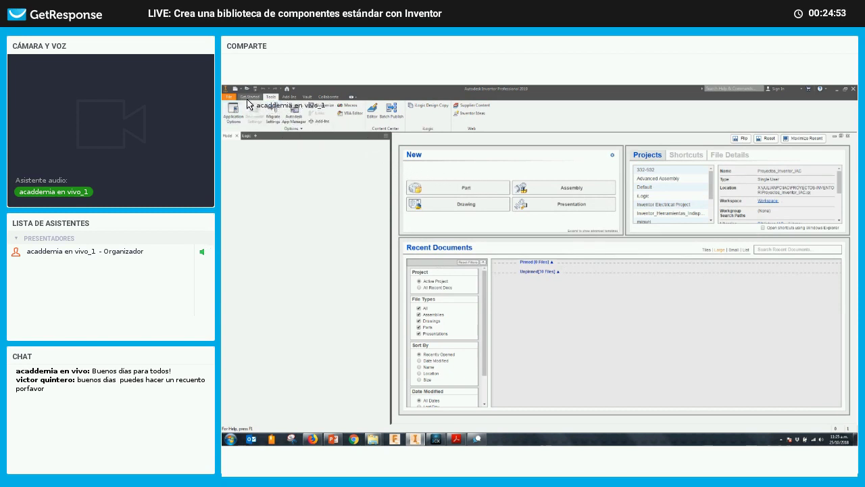
click(293, 89)
click(301, 152)
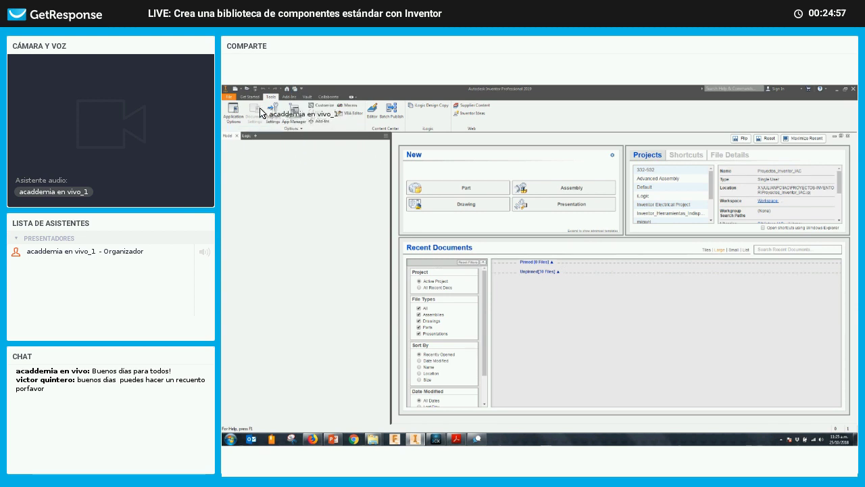
Step: Open the Proyectos_Inventor_IAC project settings and its Configure Content Center Libraries window
click(294, 90)
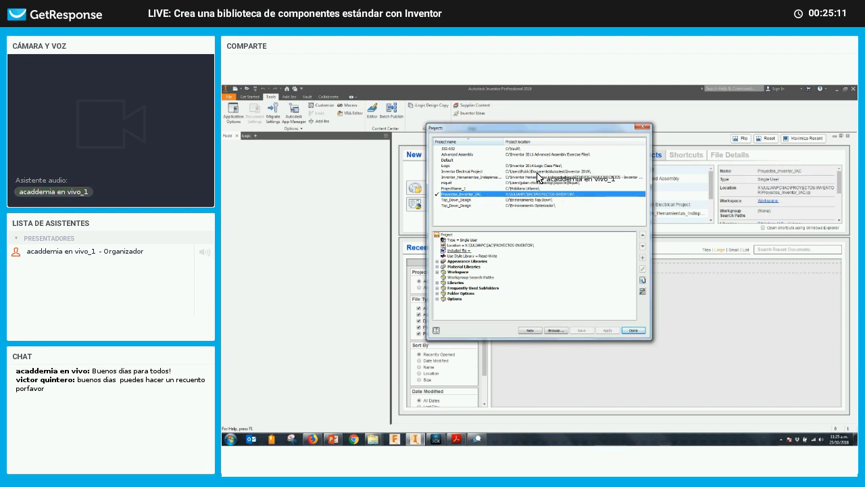
click(643, 291)
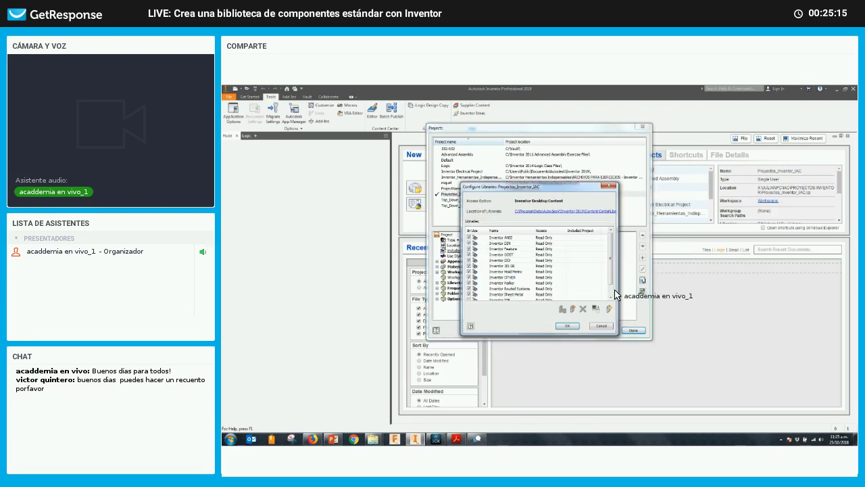
Step: Create a new Read/Write library named demo_centro_contenidos
click(574, 309)
text(demo_centro_conteni)
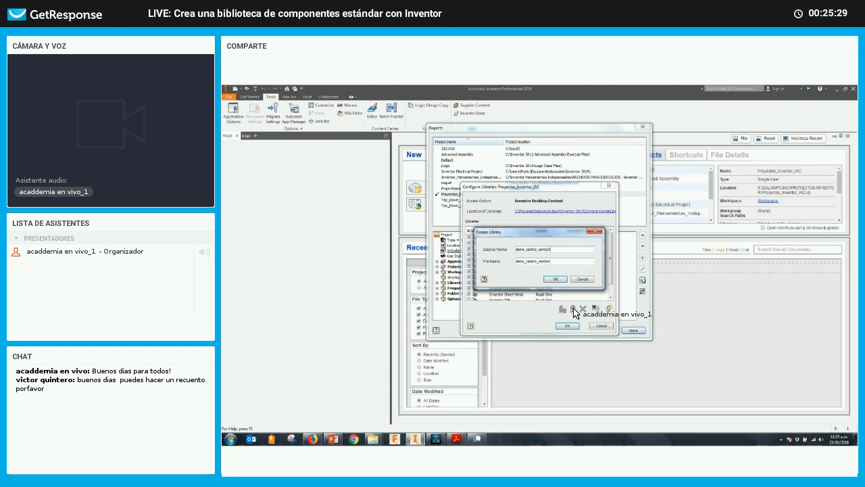
text(dos)
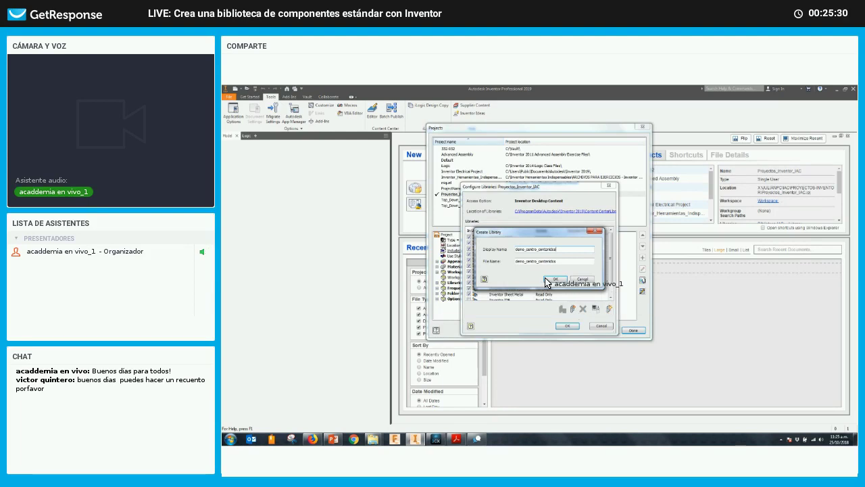
click(556, 279)
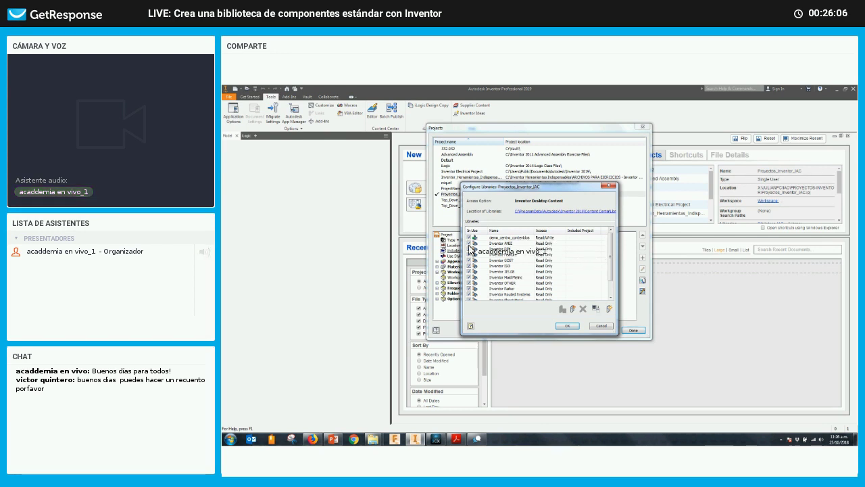
Step: Accept the library configuration, save the project, recheck the libraries, and close the dialogs
click(574, 327)
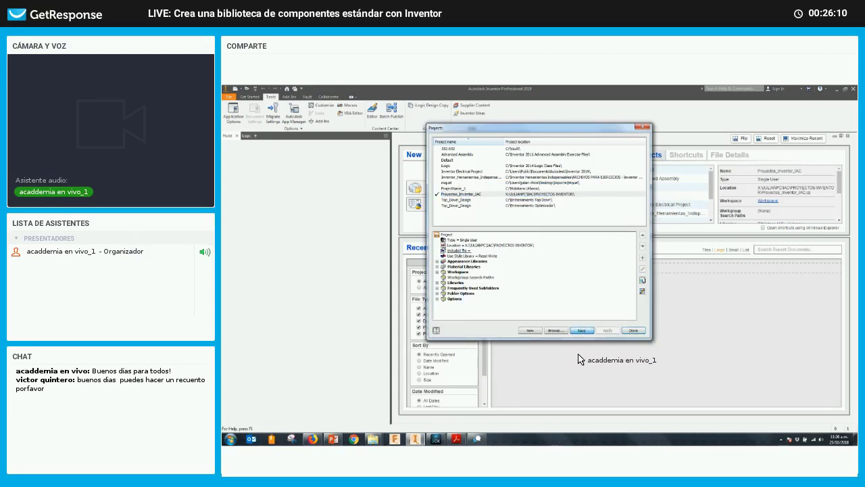
click(580, 332)
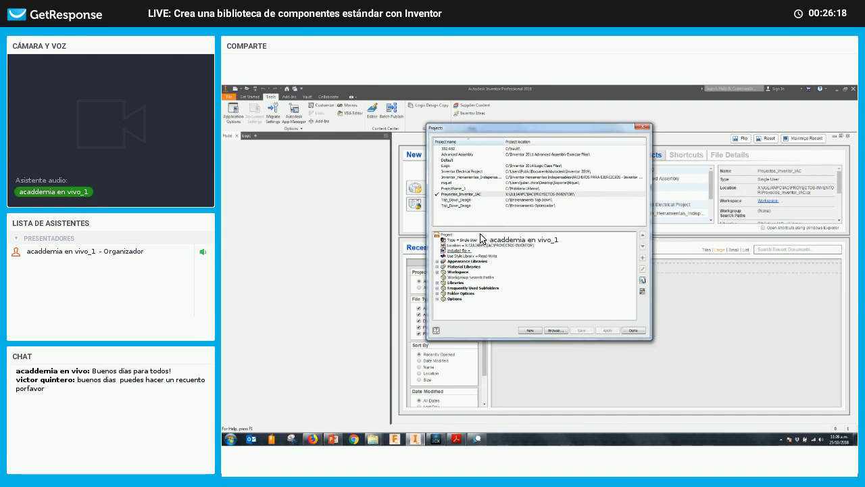
click(461, 242)
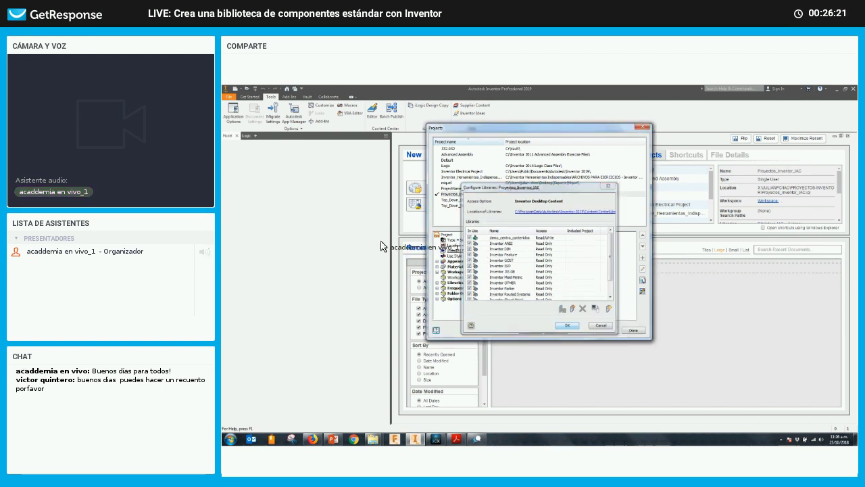
key(Escape)
key(Escape)
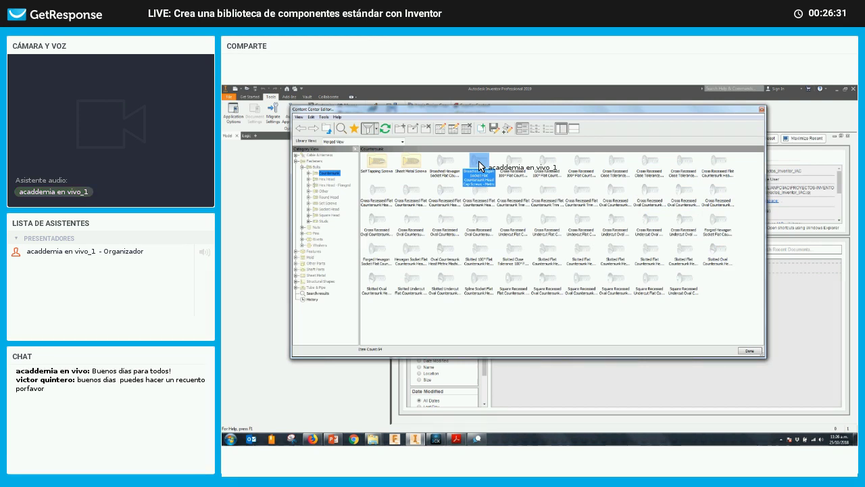
Step: Open the Broached Hexagon Socket Flat Countersunk Head Cap Screw family table and inspect row 142's options
right_click(478, 165)
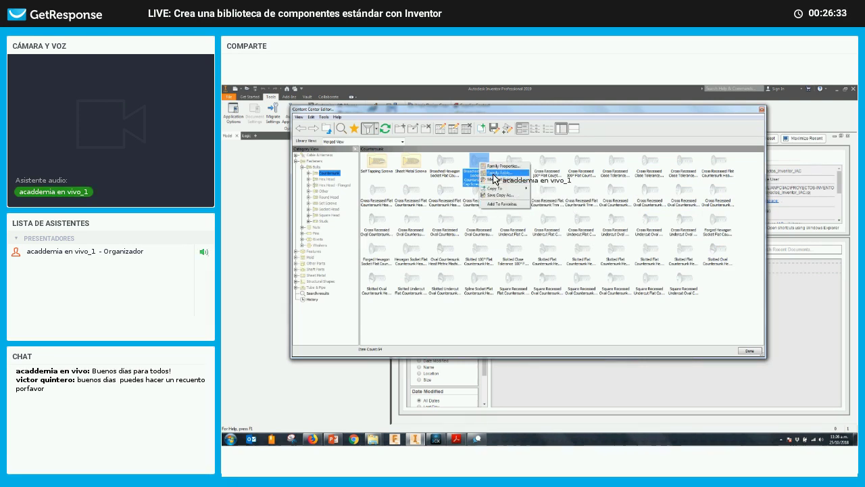
click(494, 174)
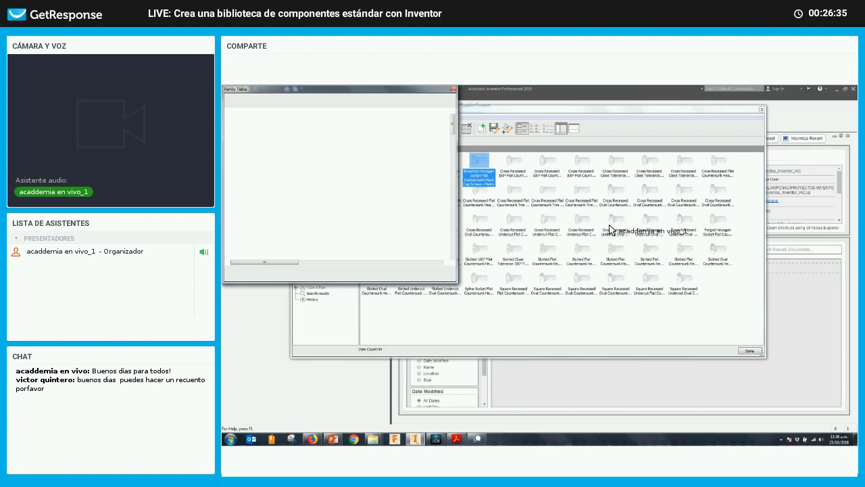
click(444, 331)
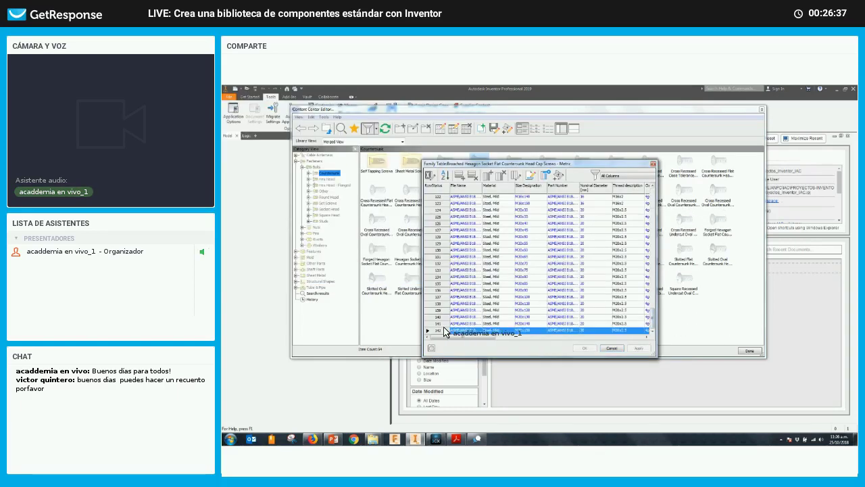
right_click(439, 332)
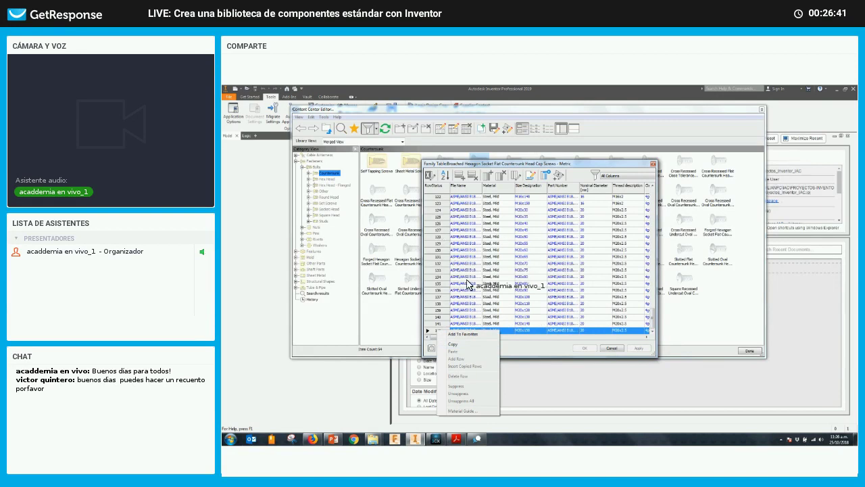
click(503, 338)
Step: Recheck row 142's options, close the family table, and list the available library views
right_click(439, 332)
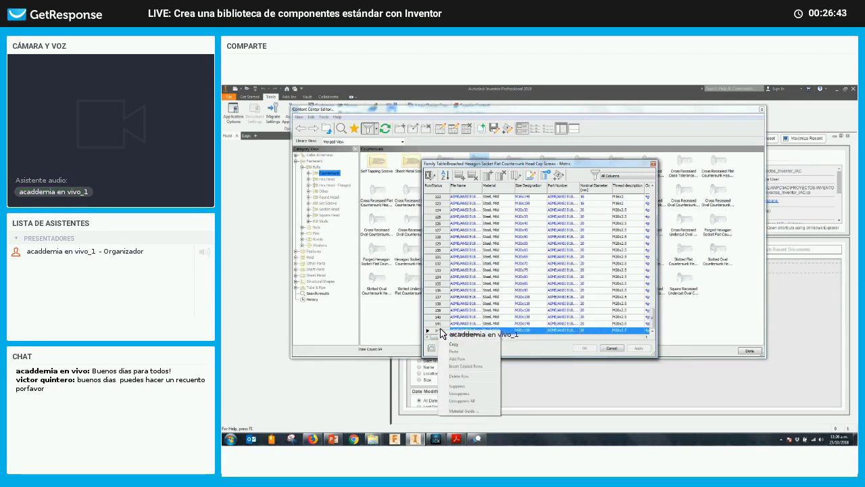
click(449, 345)
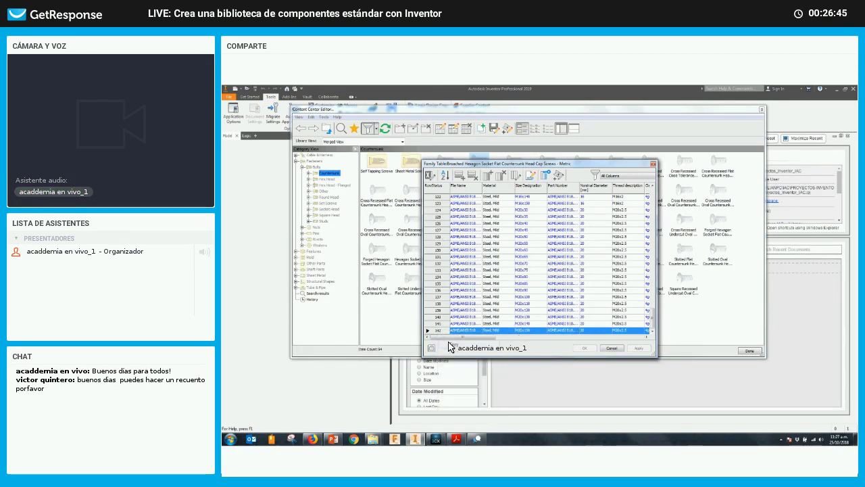
right_click(451, 330)
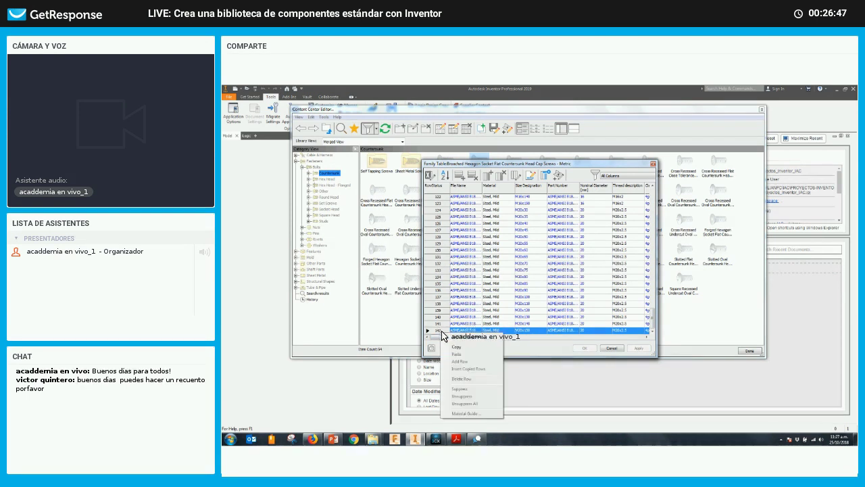
click(611, 347)
click(611, 347)
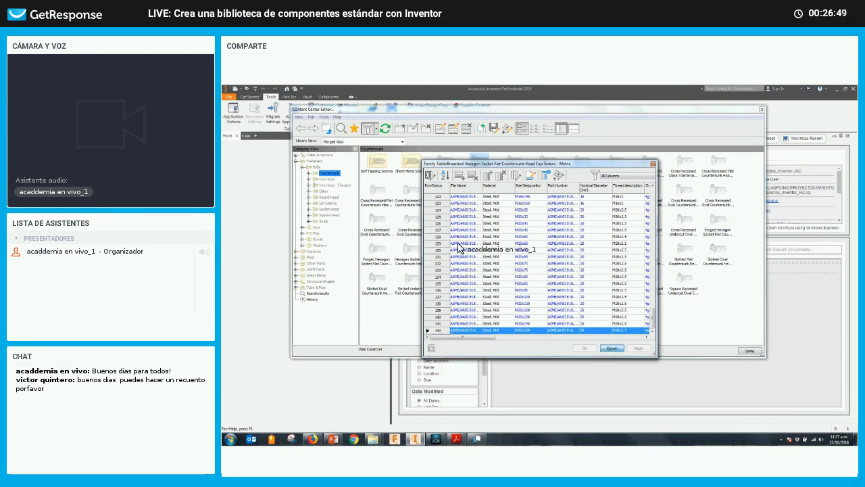
click(367, 142)
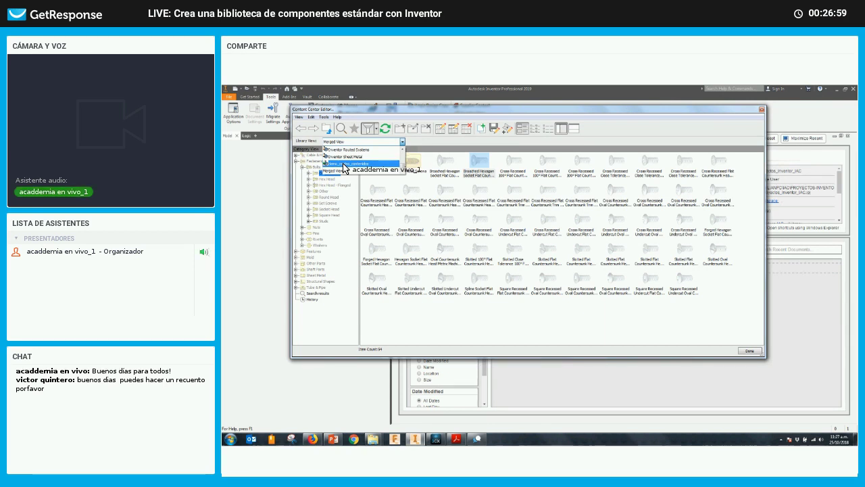
Step: View only the demo_centro_contenidos library to confirm it is empty, then return to Merged View
click(344, 164)
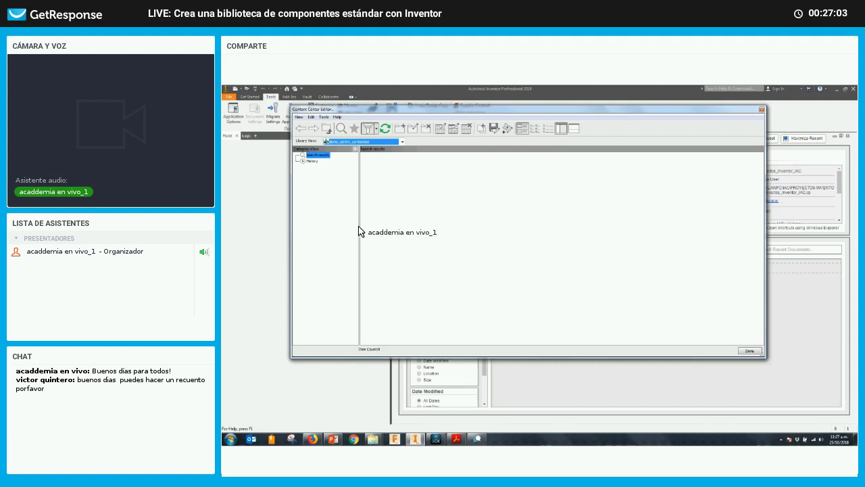
click(402, 143)
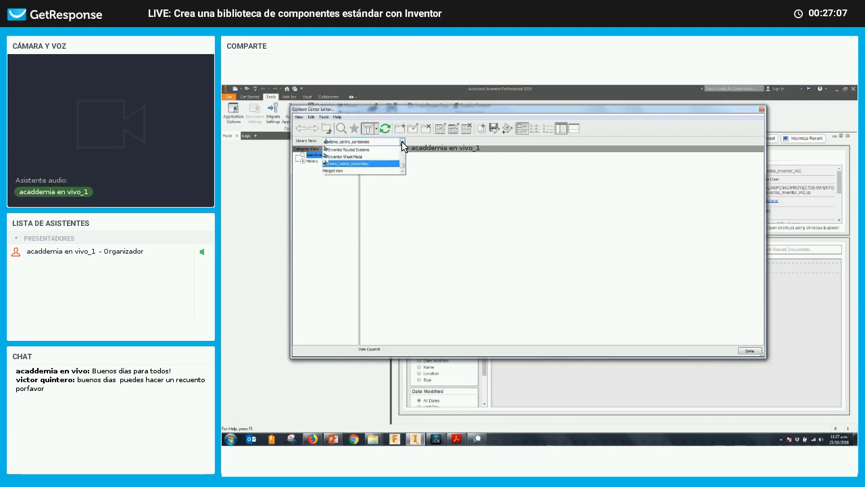
click(341, 171)
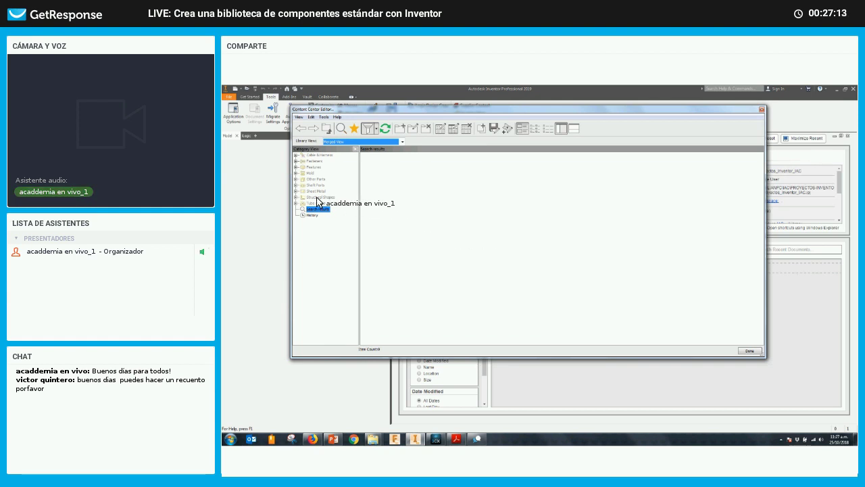
Step: Expand Fasteners > Bolts > Countersunk to show the countersunk screw families
click(301, 167)
click(296, 161)
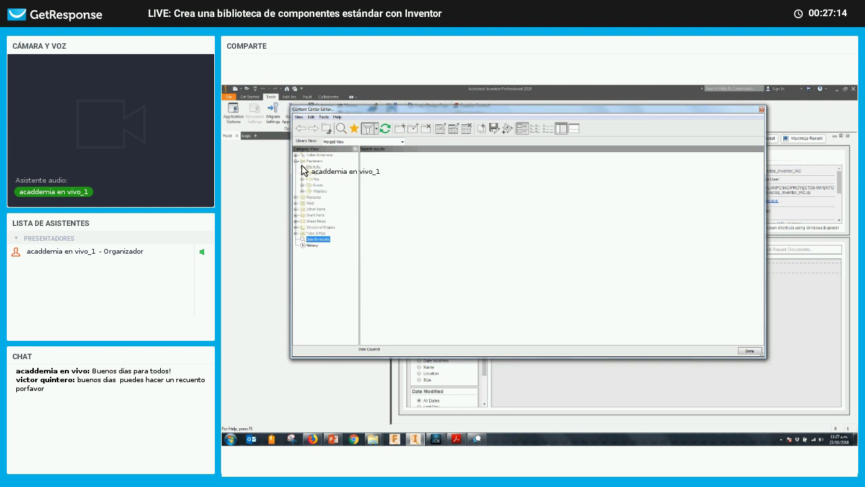
click(310, 168)
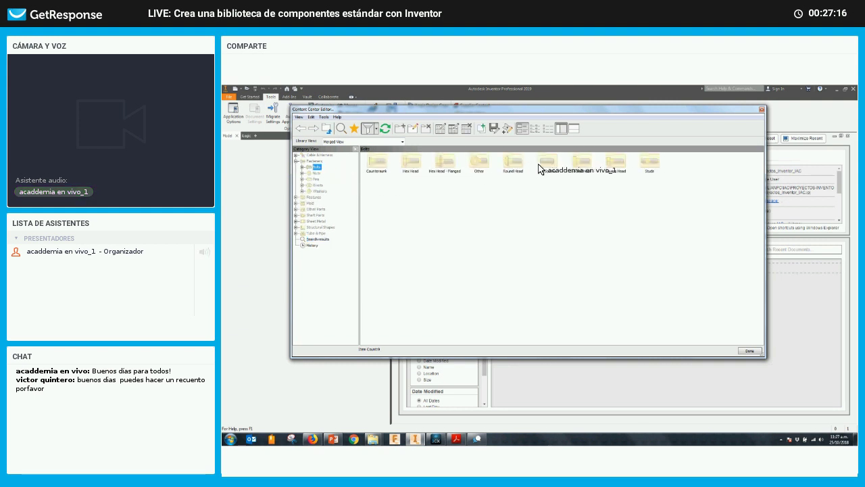
click(376, 162)
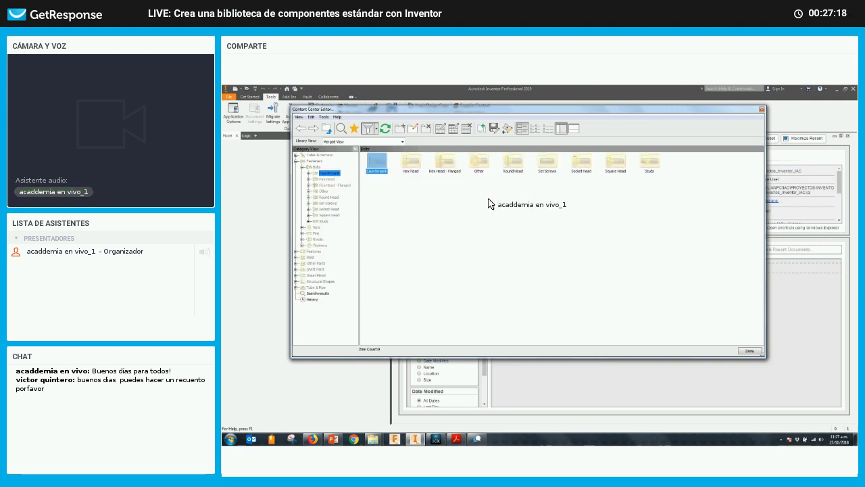
click(446, 166)
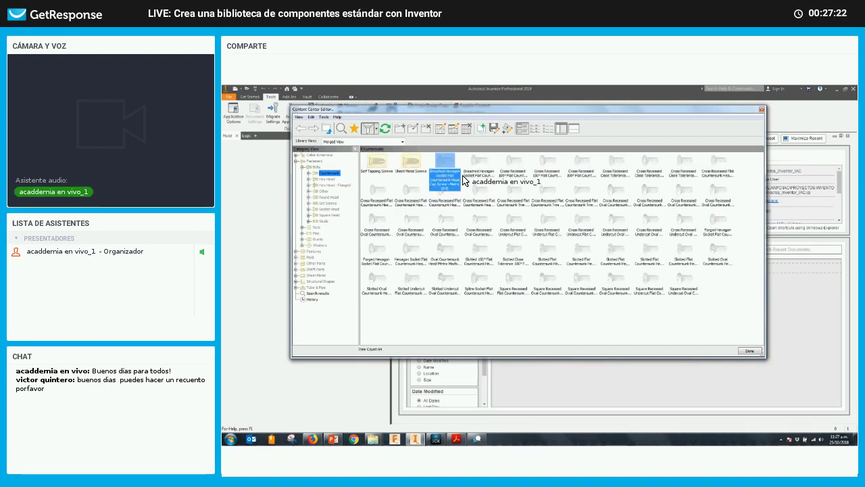
Step: Copy the Broached Hexagon Socket Flat Countersunk Head Cap Screw family into demo_centro_contenidos and select it
right_click(447, 165)
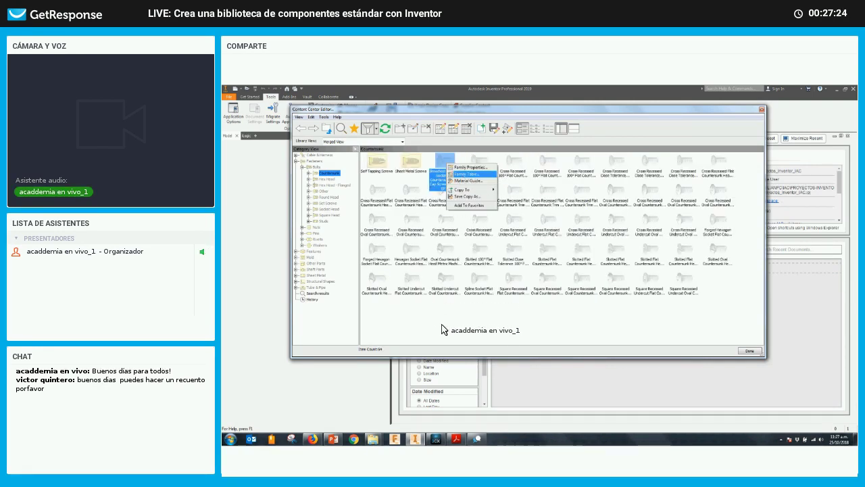
key(Return)
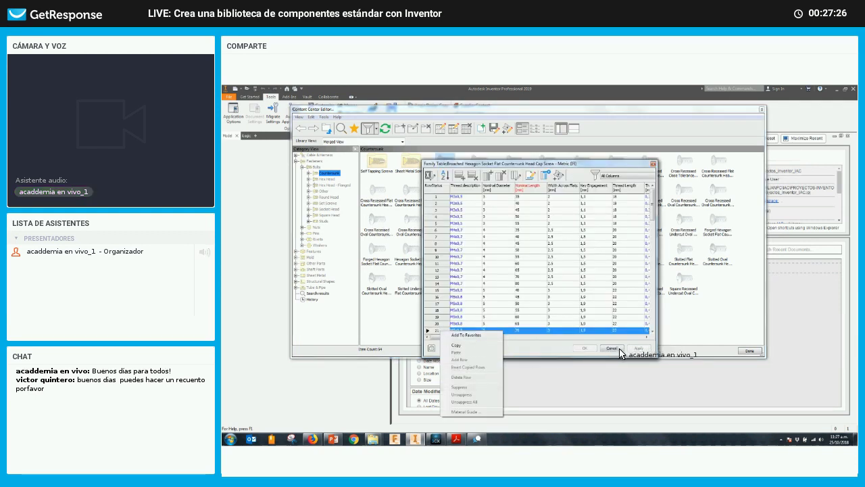
click(611, 349)
right_click(449, 163)
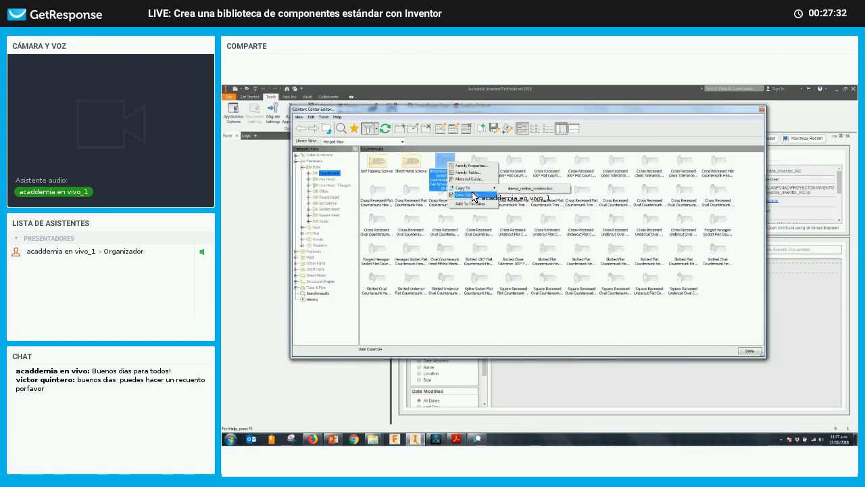
mouse_move(467, 187)
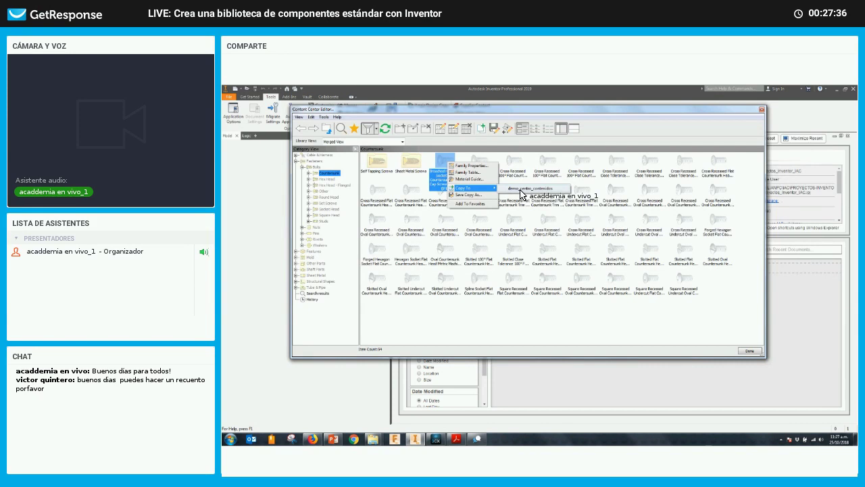
click(521, 189)
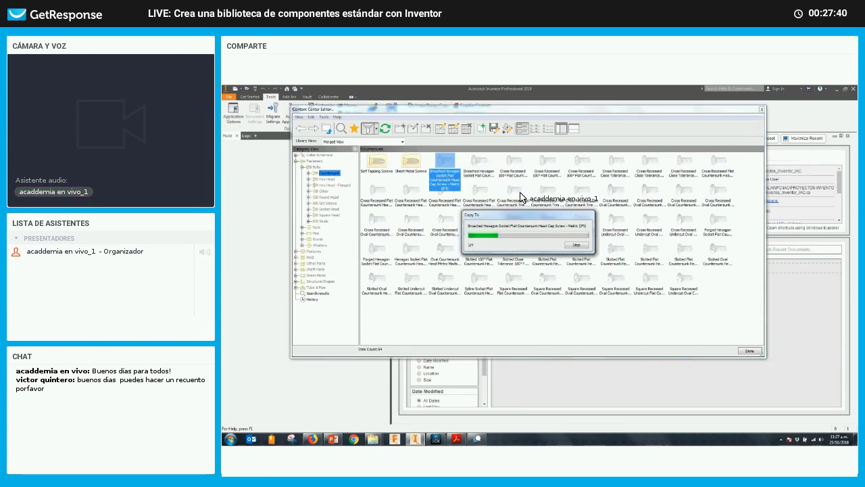
click(440, 174)
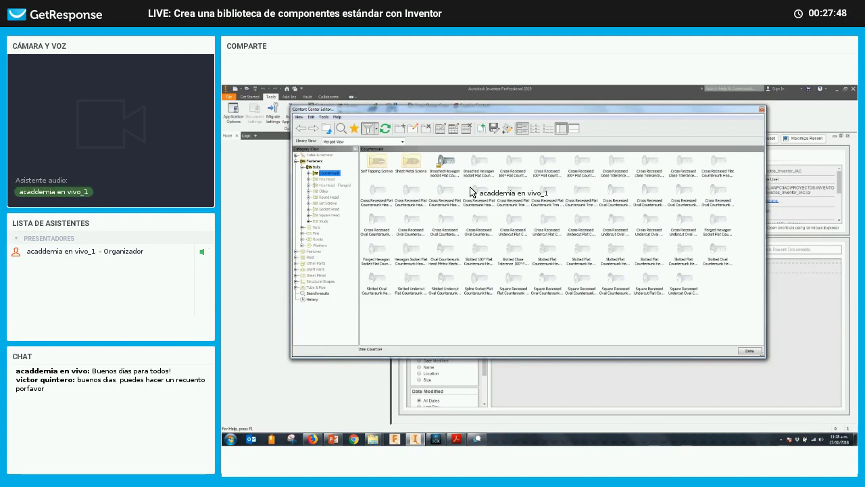
click(441, 165)
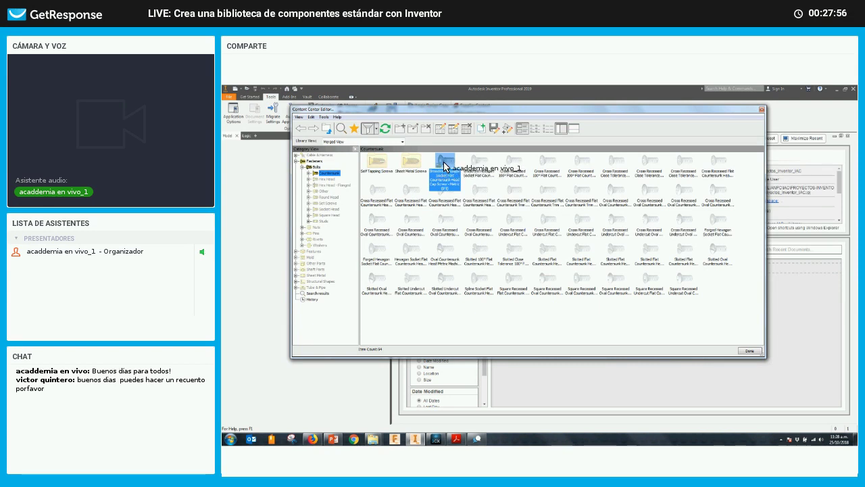
Step: Open the copied screw's family table and move from row 91 up toward row 45
right_click(446, 163)
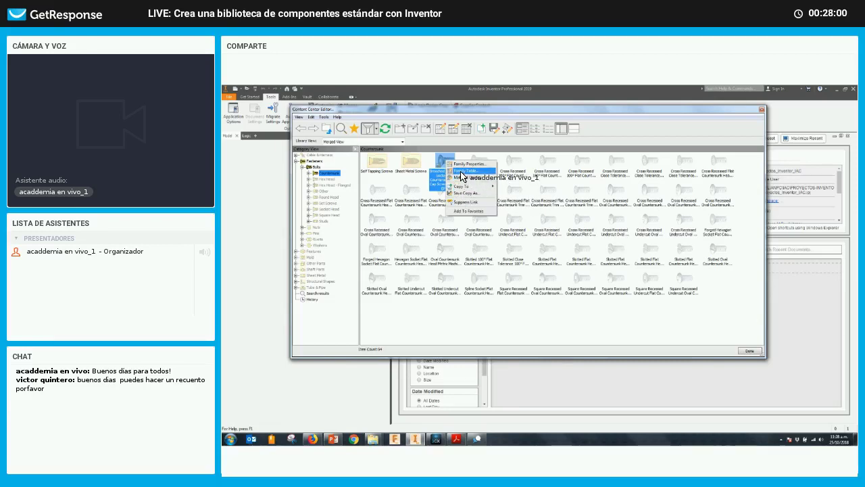
click(461, 173)
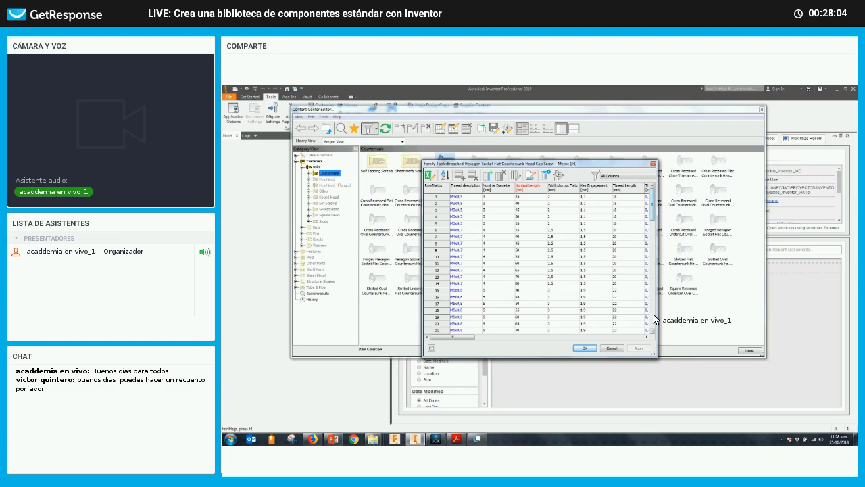
click(438, 330)
right_click(444, 330)
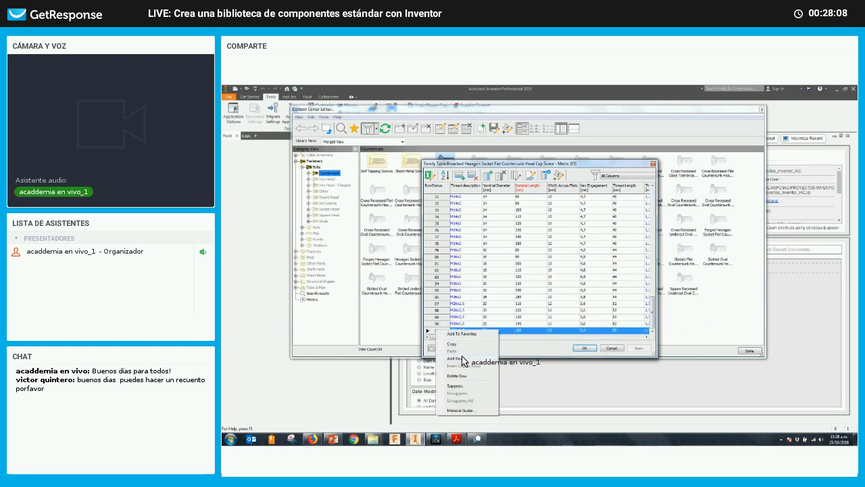
click(652, 302)
drag(653, 284, 651, 251)
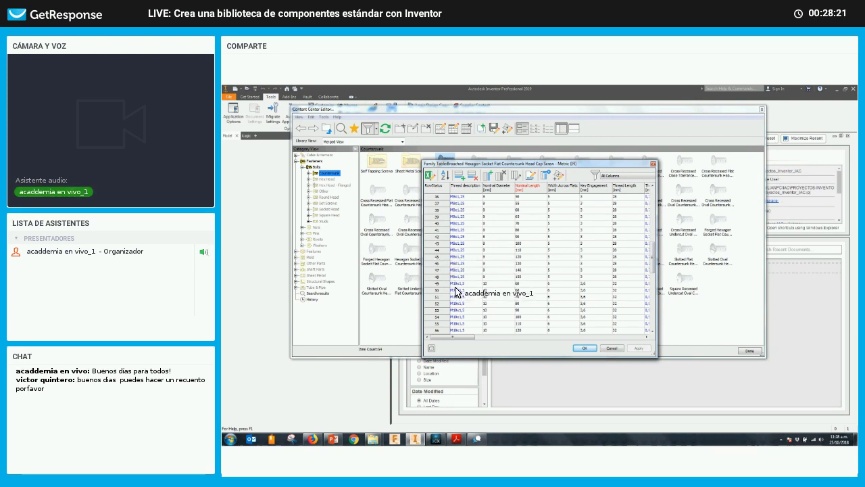
Step: Copy row 45 and insert it as a duplicate M8x1.25 row 45
right_click(444, 257)
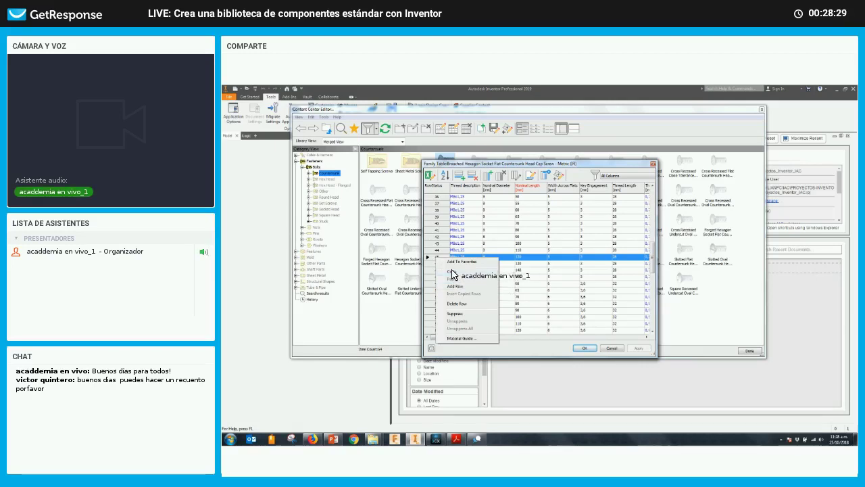
click(452, 272)
right_click(448, 258)
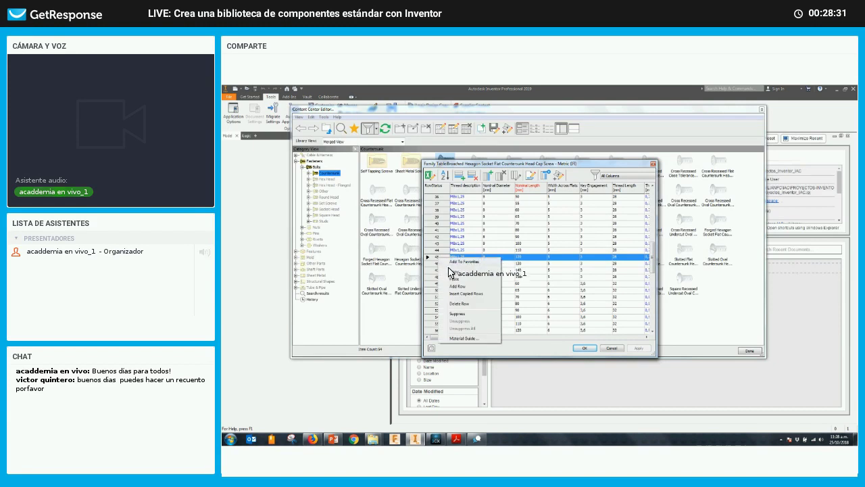
click(455, 279)
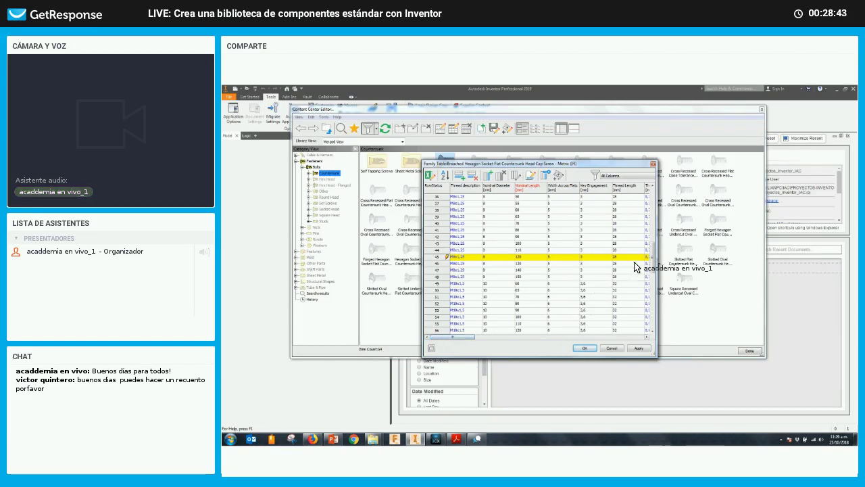
scroll(653, 281, down, 1)
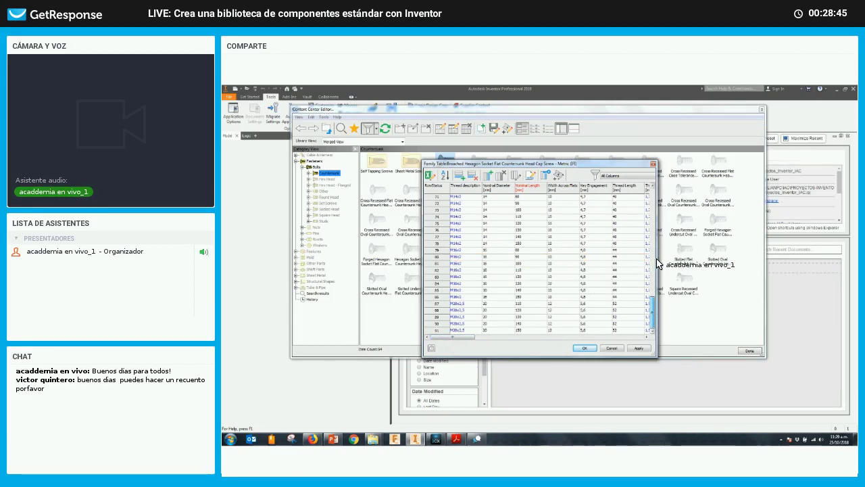
scroll(656, 258, up, 4)
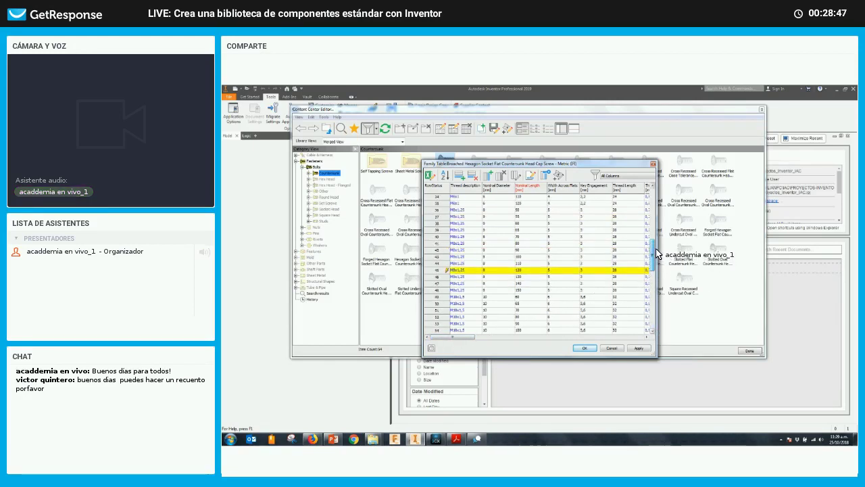
Step: Check the new row, then apply and publish the family table changes
right_click(441, 280)
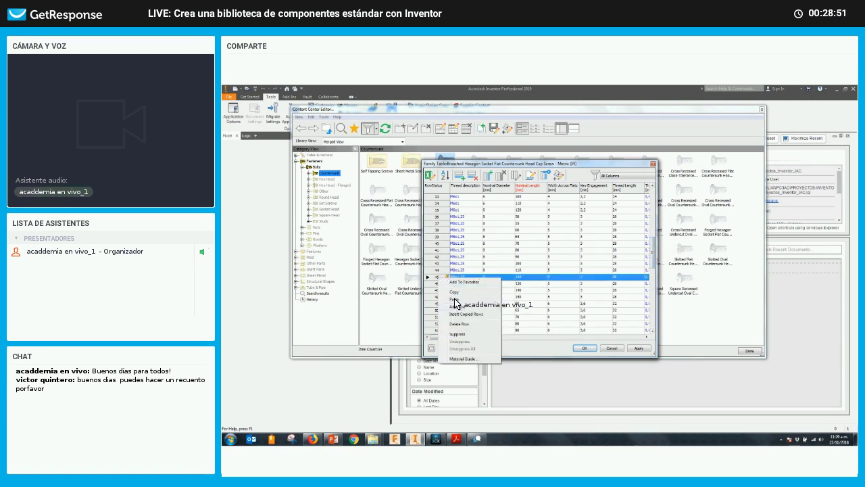
click(524, 281)
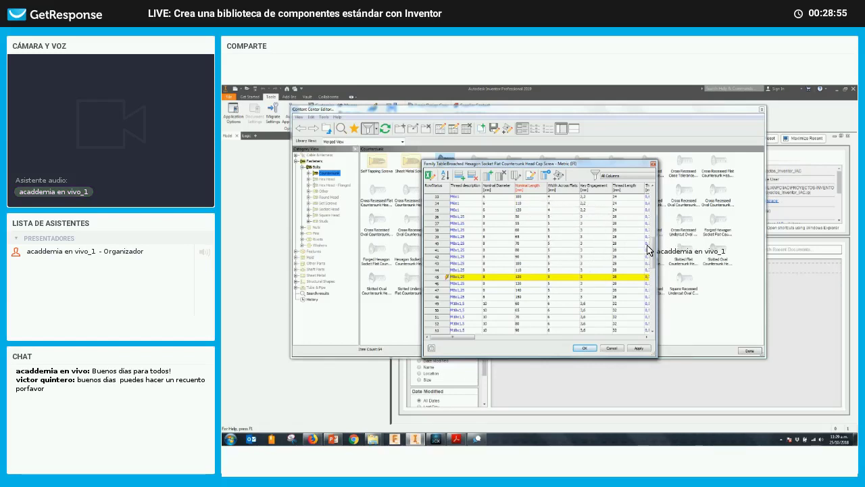
scroll(653, 255, down, 5)
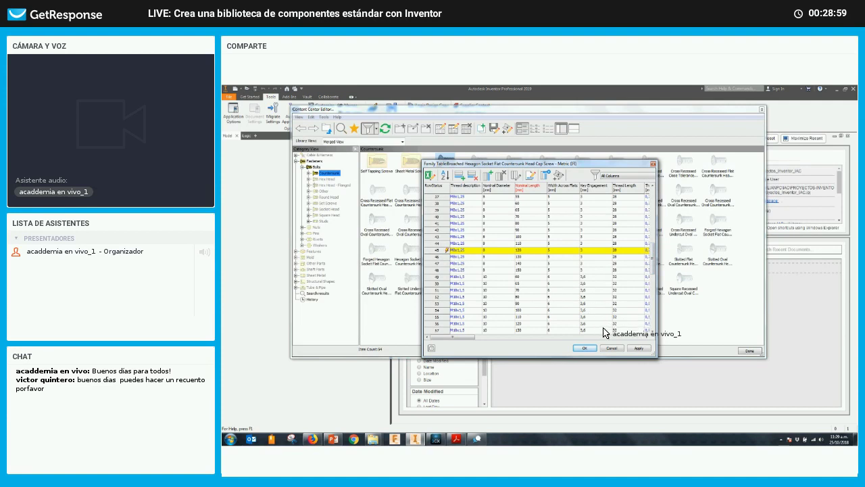
click(638, 348)
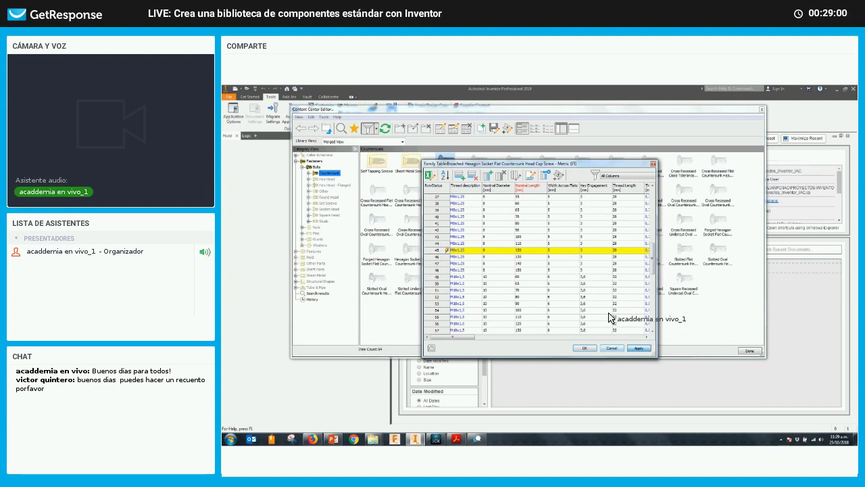
click(570, 283)
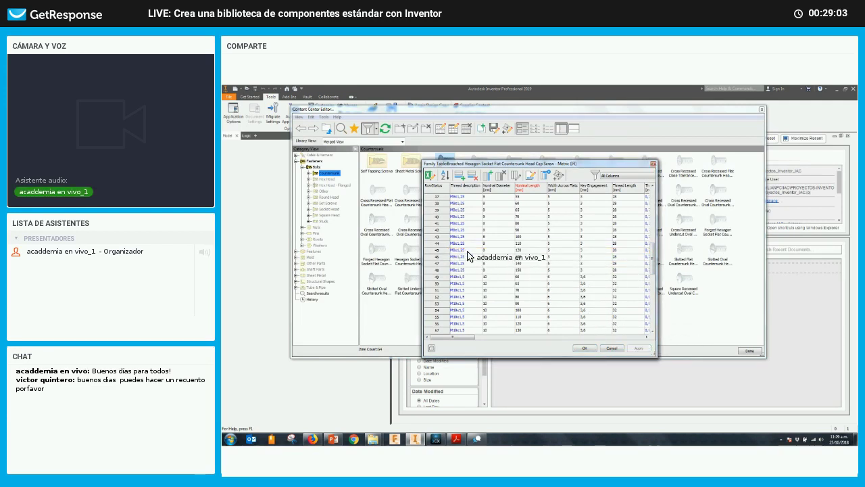
Step: Sort the screw family table by Thread description and select row 74
click(443, 191)
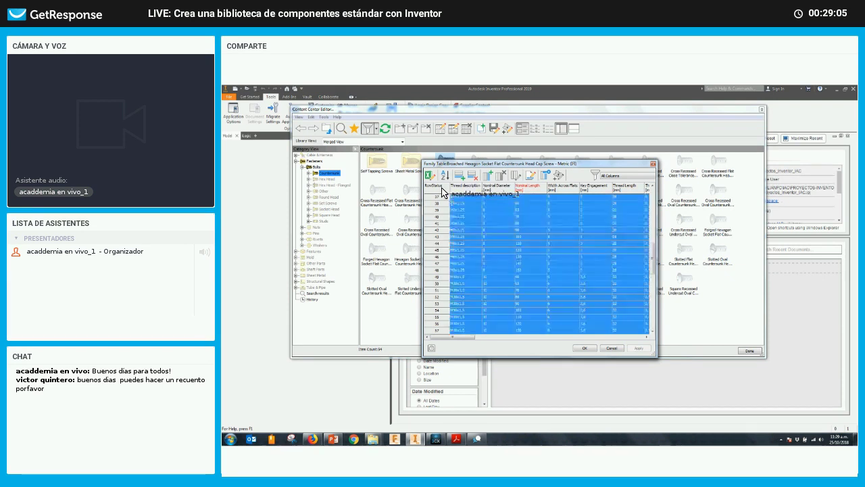
click(466, 191)
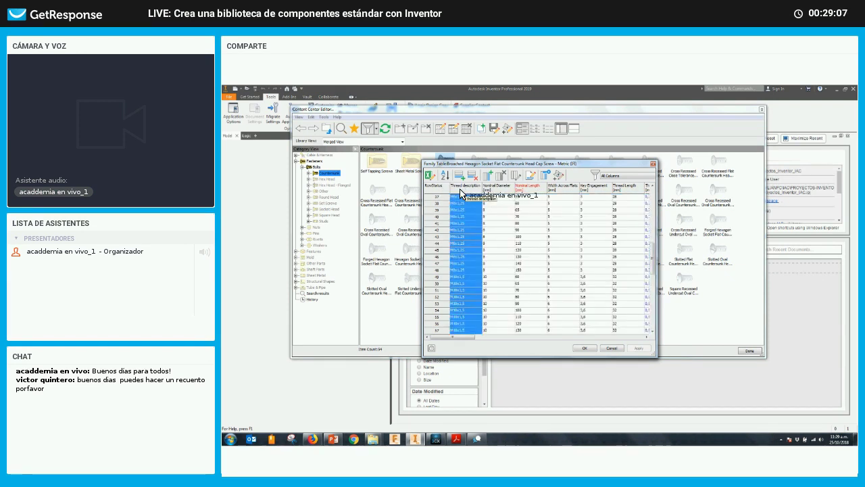
click(462, 191)
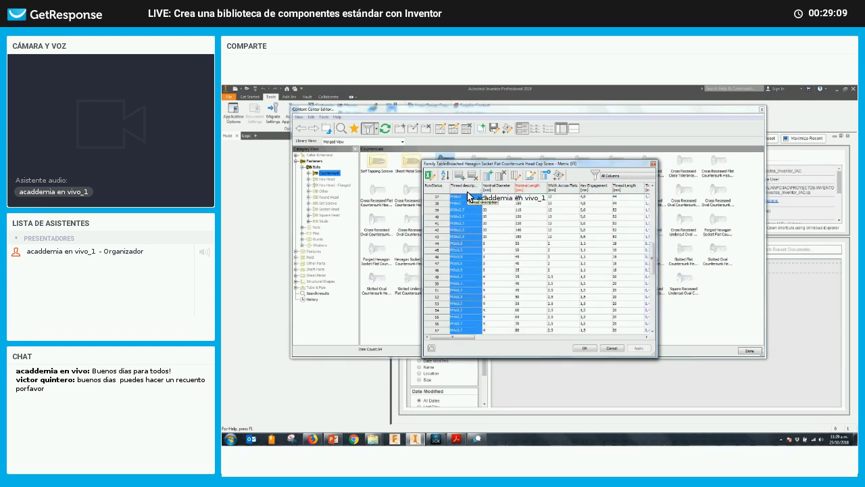
scroll(468, 196, down, 1)
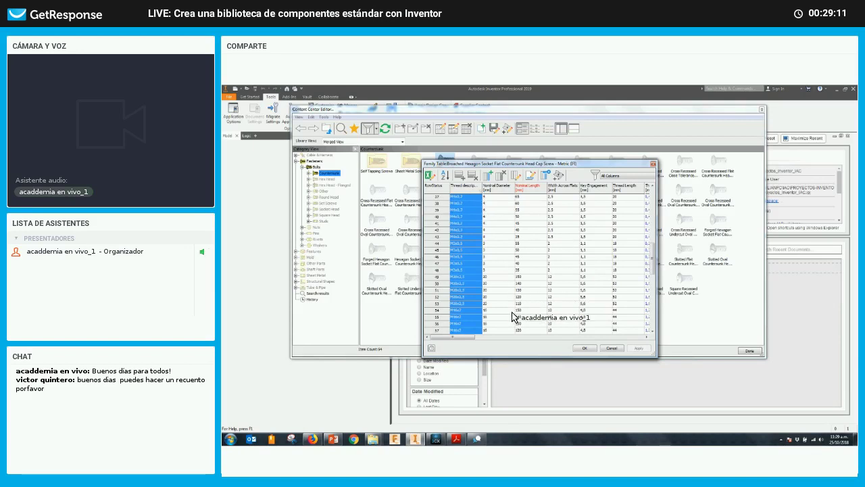
scroll(471, 299, down, 7)
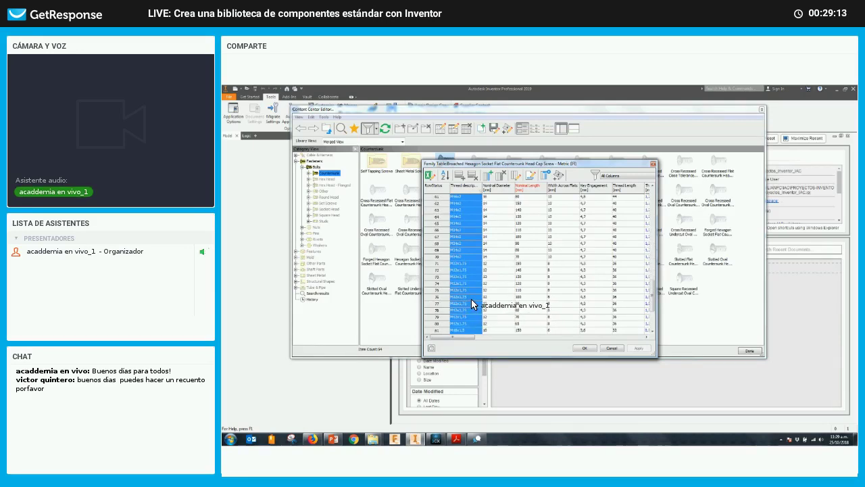
scroll(471, 299, down, 2)
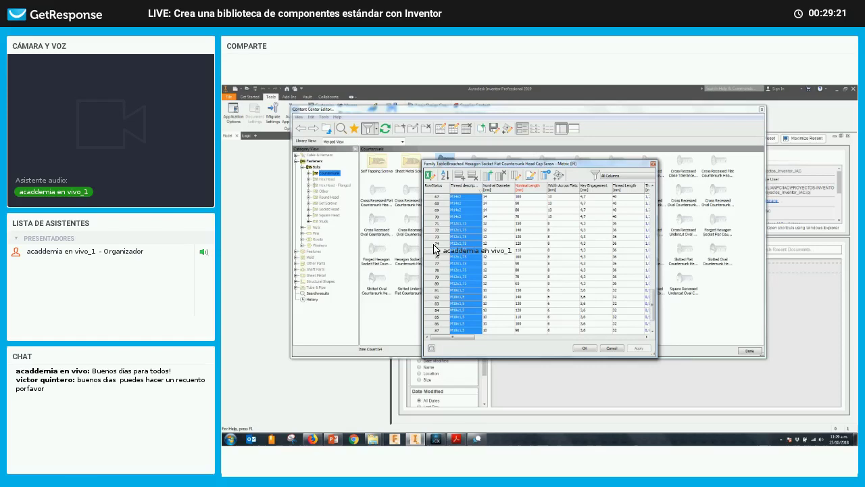
click(435, 245)
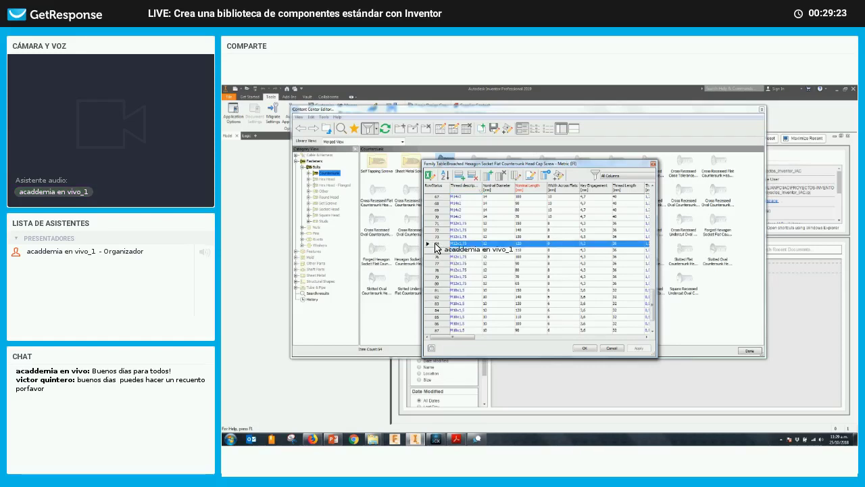
Step: Insert a new row after row 74 and select the new row 75
right_click(438, 247)
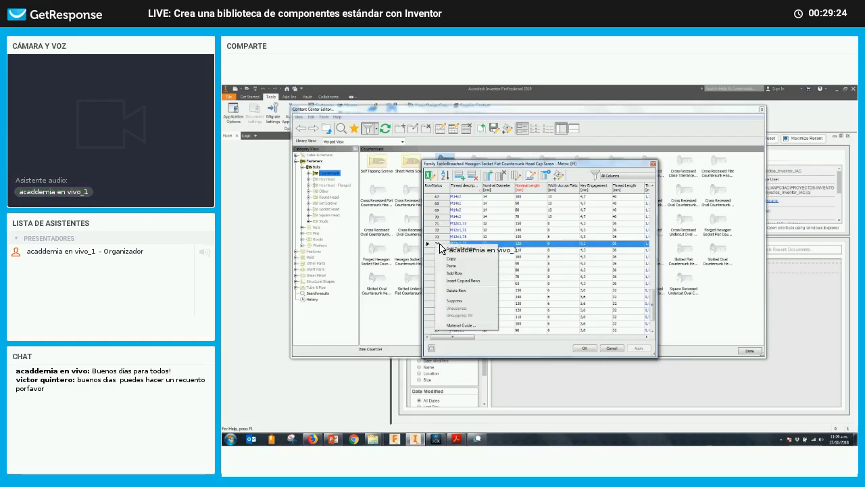
click(452, 280)
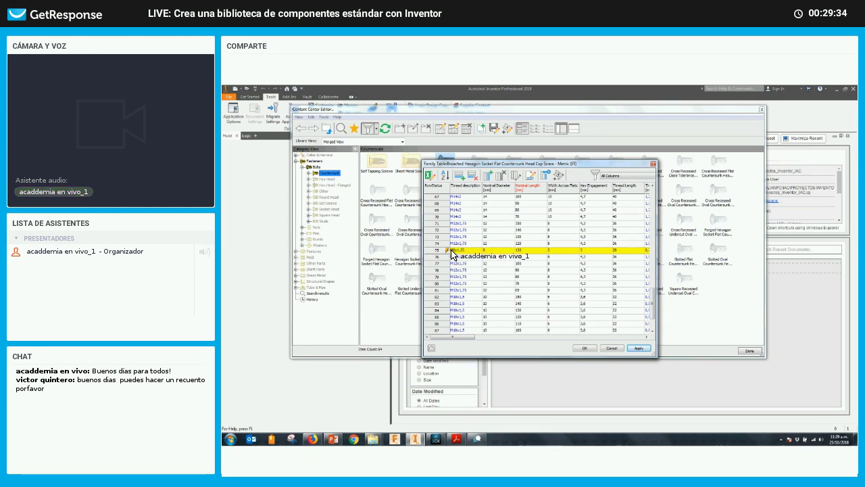
right_click(449, 250)
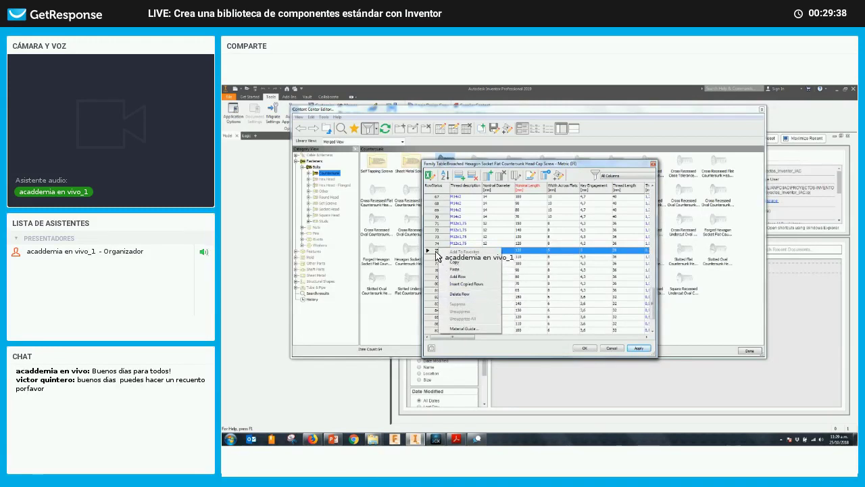
click(436, 251)
drag(439, 230, 439, 248)
click(439, 250)
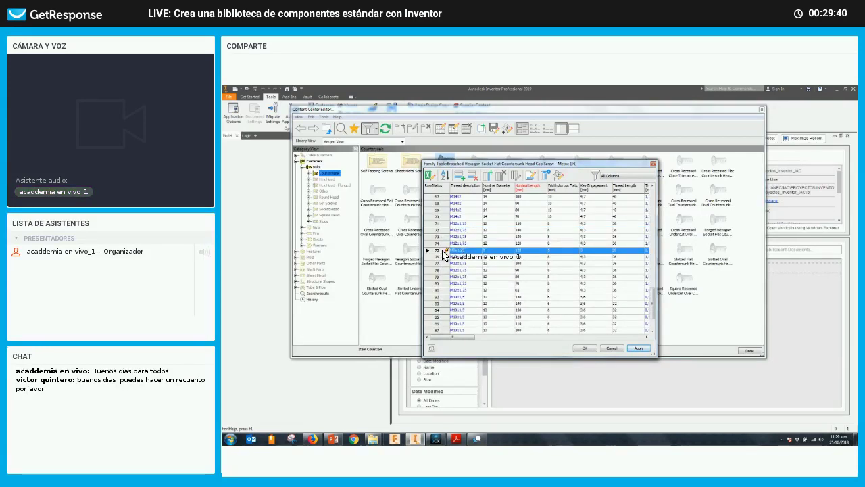
Step: Reverse-sort the table by Thread description so the M8 sizes come first
scroll(446, 269, down, 2)
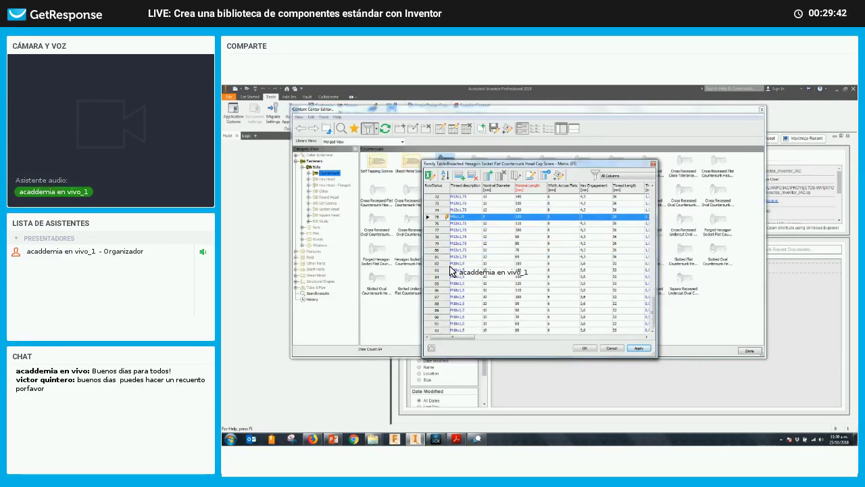
click(464, 188)
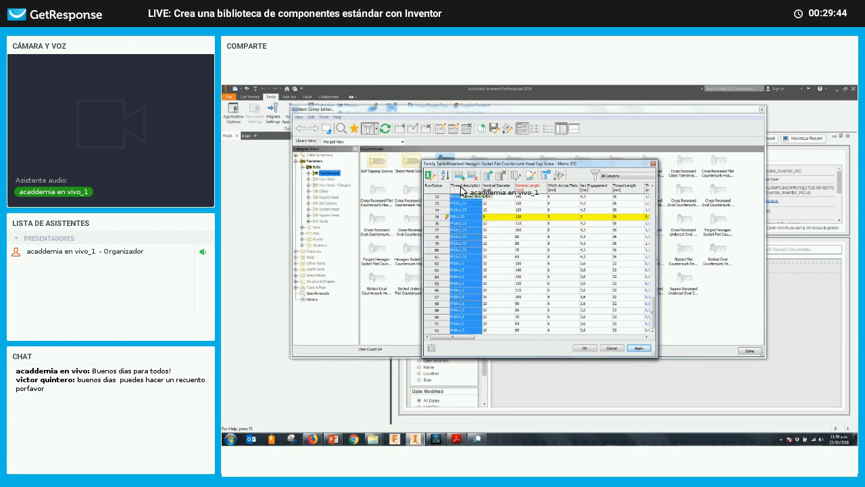
click(464, 188)
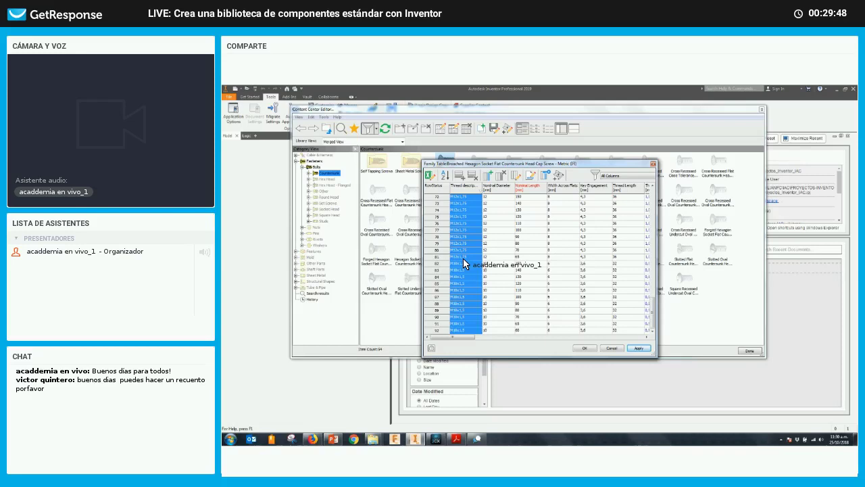
scroll(464, 259, up, 15)
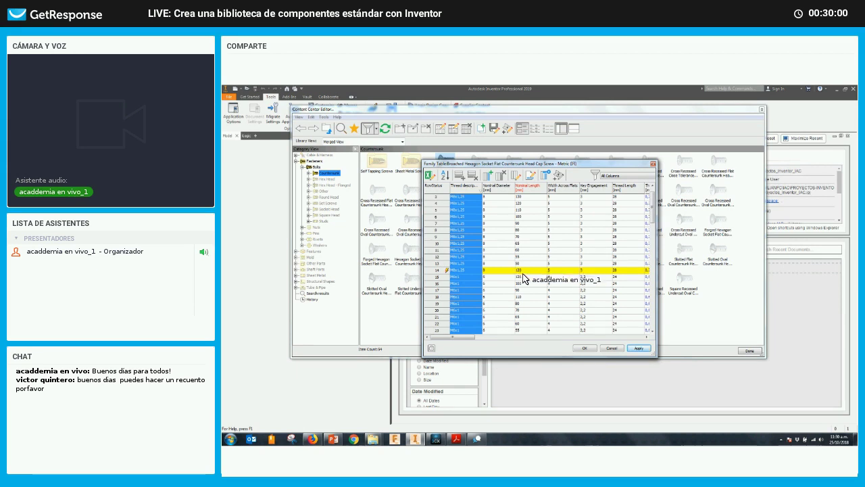
Step: Select row 4, then edit row 14's Nominal Length to 125
click(515, 207)
click(455, 204)
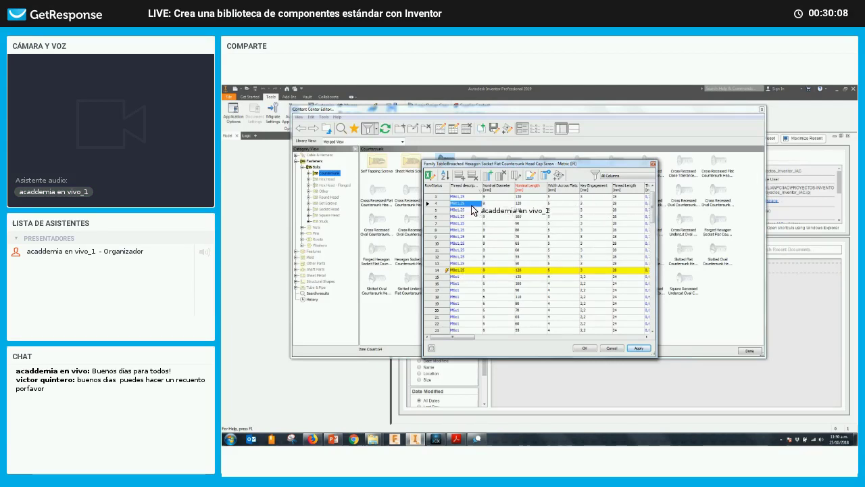
click(430, 203)
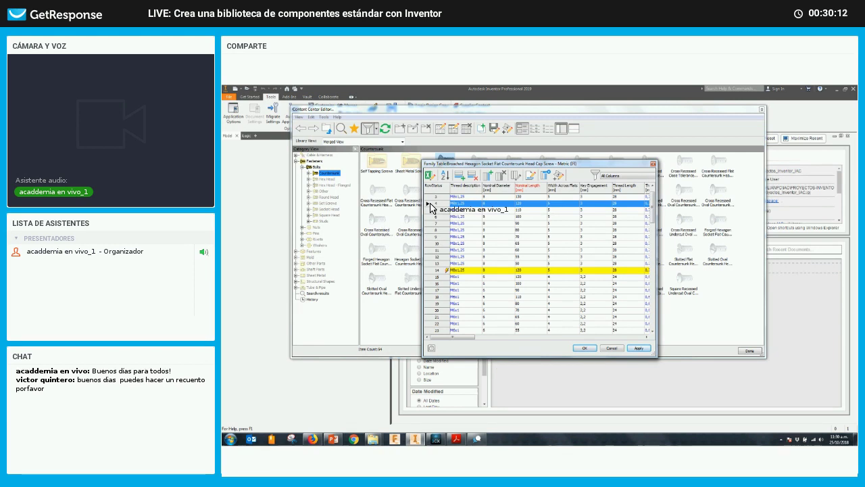
click(522, 270)
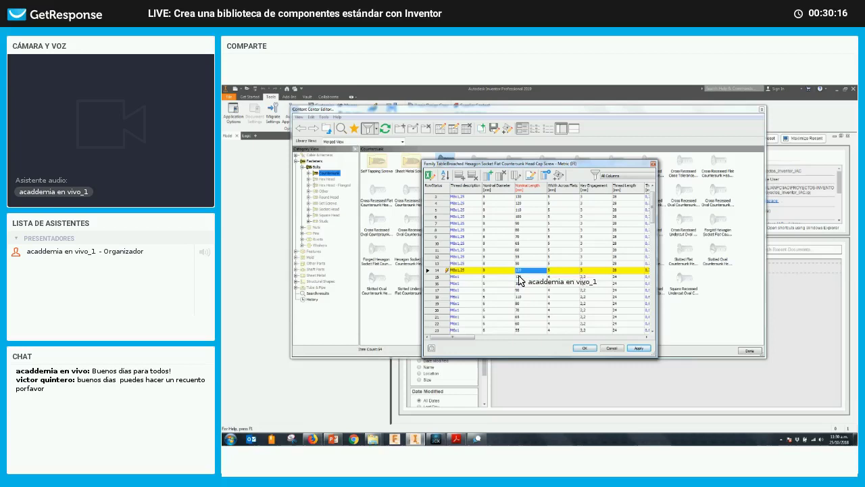
key(F2)
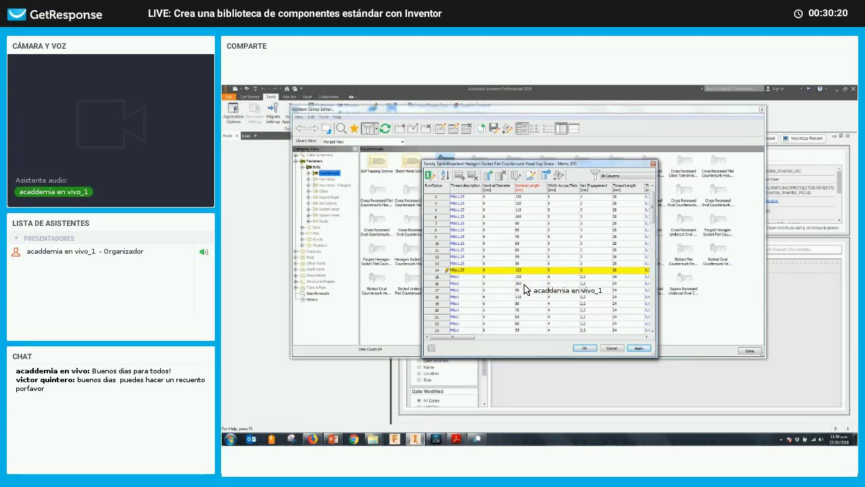
Step: Scroll across the columns to check row 14's size designation M8x1,25 x 125
click(507, 338)
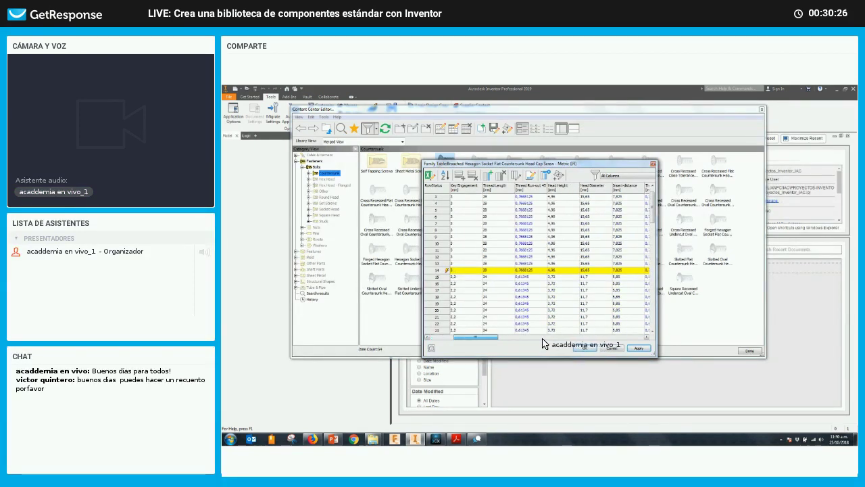
click(547, 338)
click(554, 337)
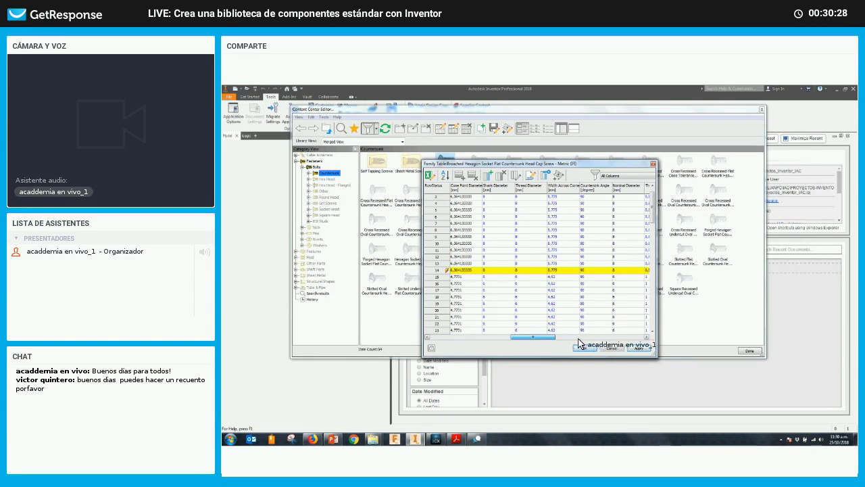
click(582, 338)
click(595, 338)
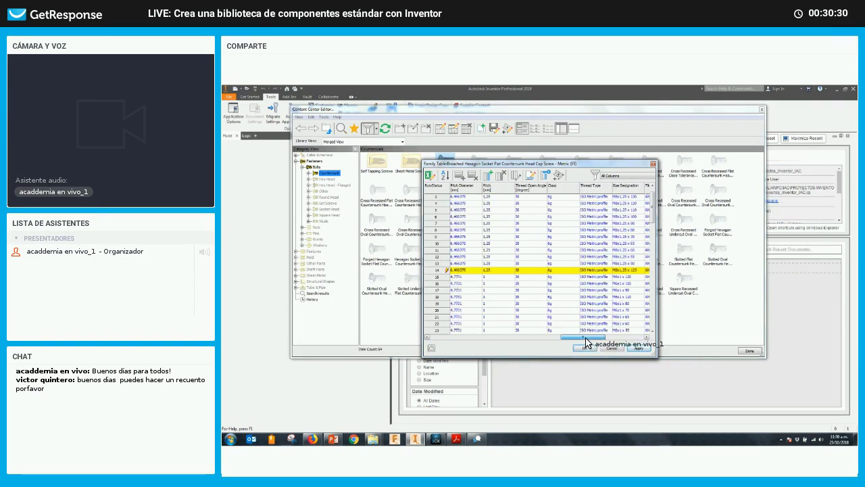
click(463, 338)
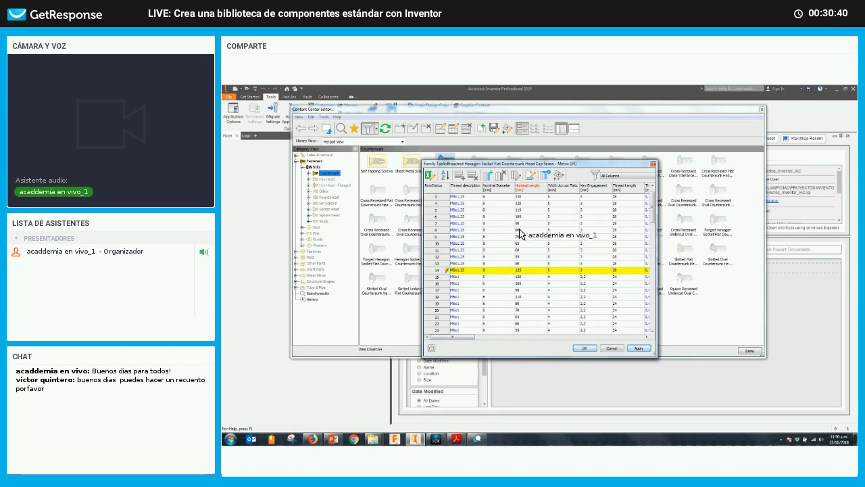
right_click(476, 189)
click(490, 235)
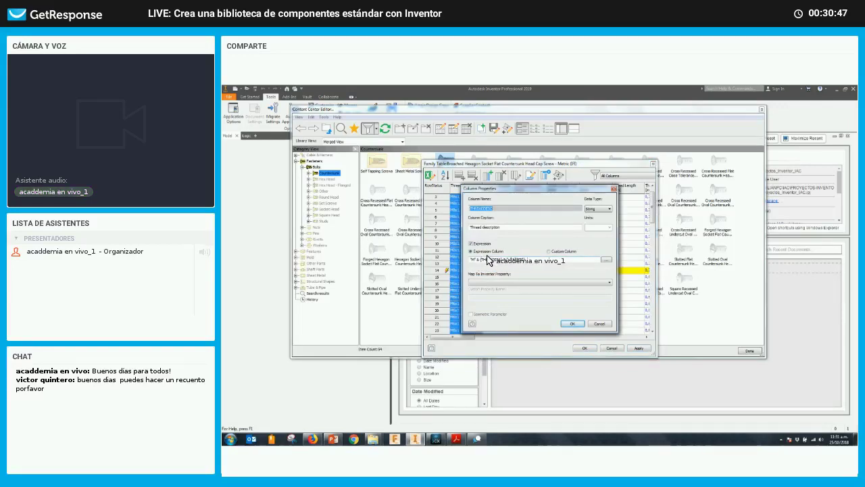
click(573, 323)
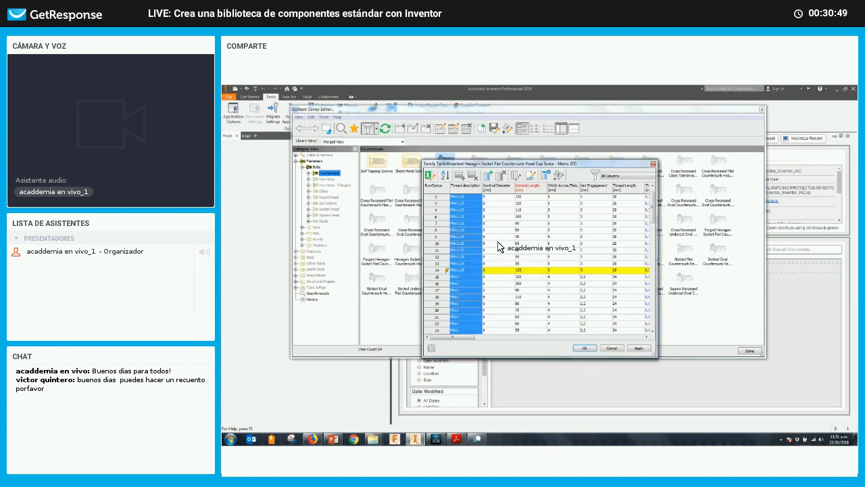
click(495, 270)
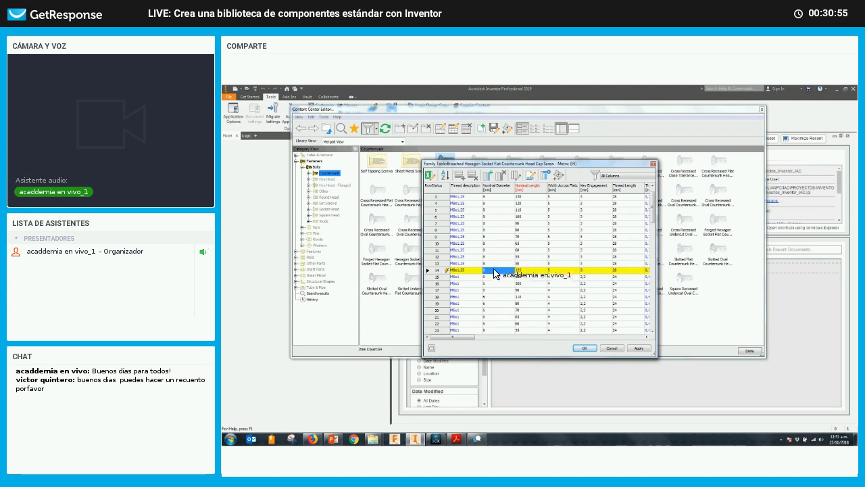
click(520, 271)
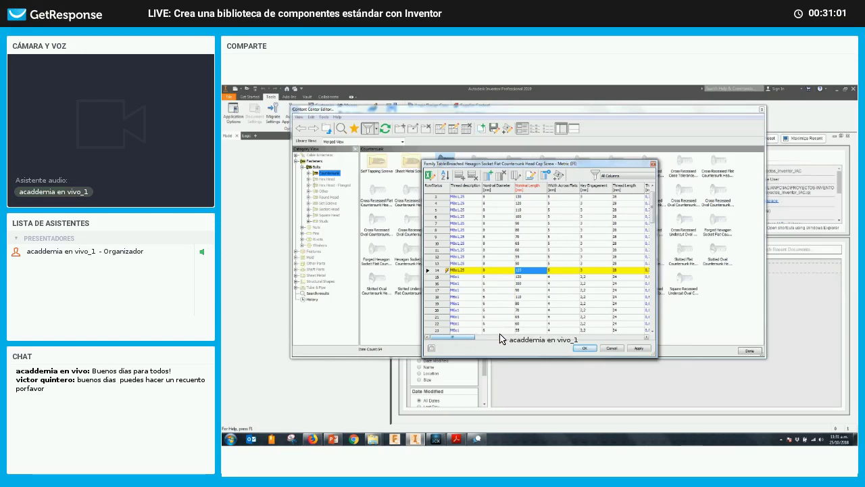
drag(501, 338, 582, 336)
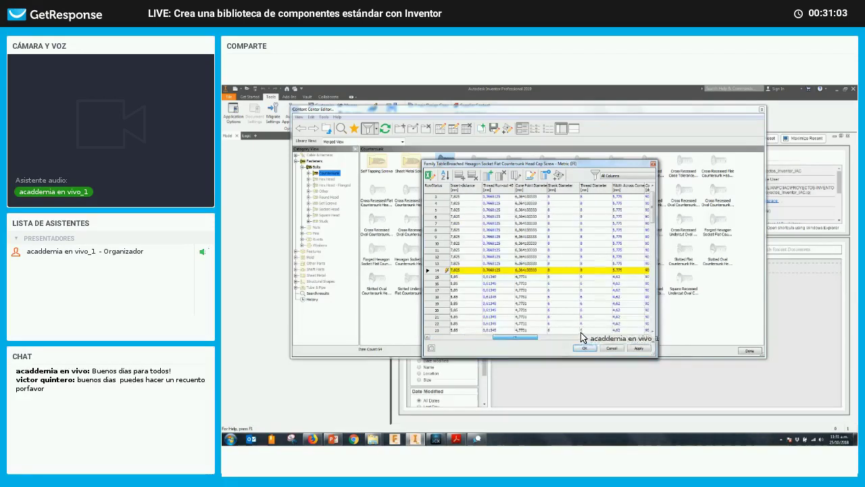
click(604, 336)
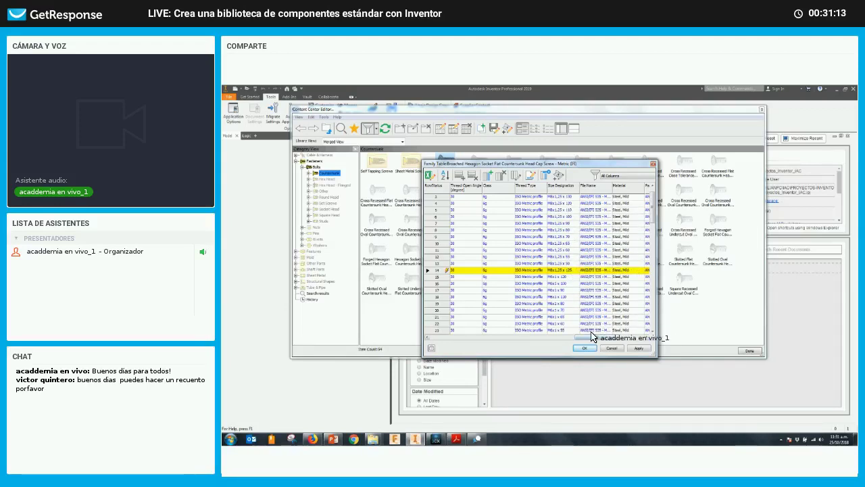
click(626, 337)
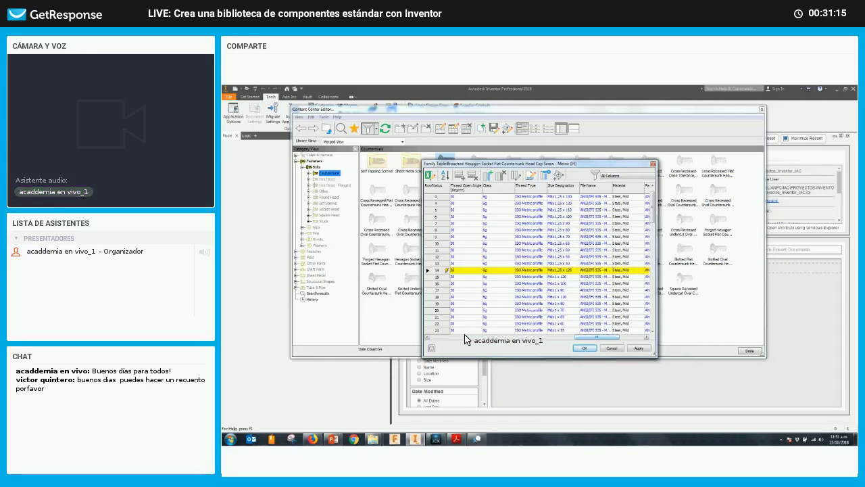
click(519, 271)
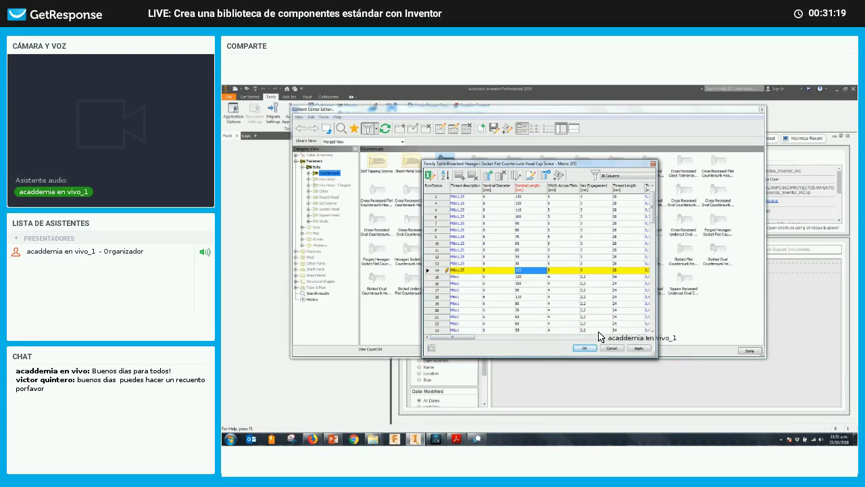
Step: Publish the edited screw family table to the library and confirm the success message
click(639, 349)
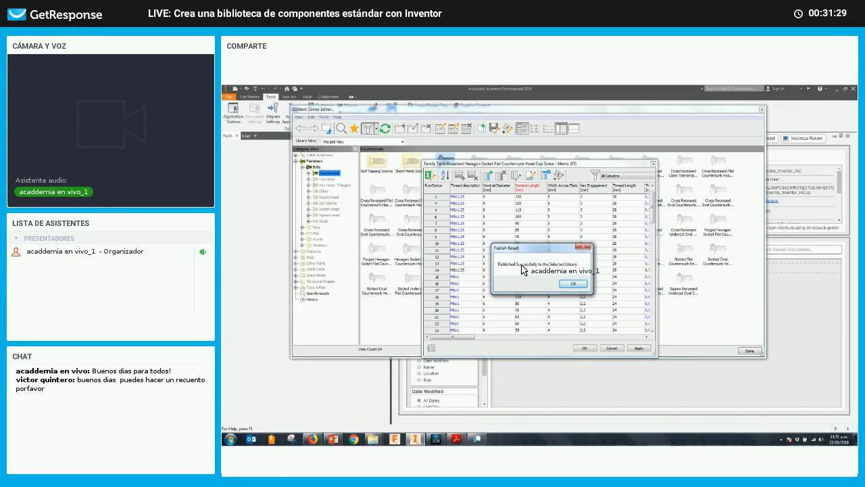
click(573, 284)
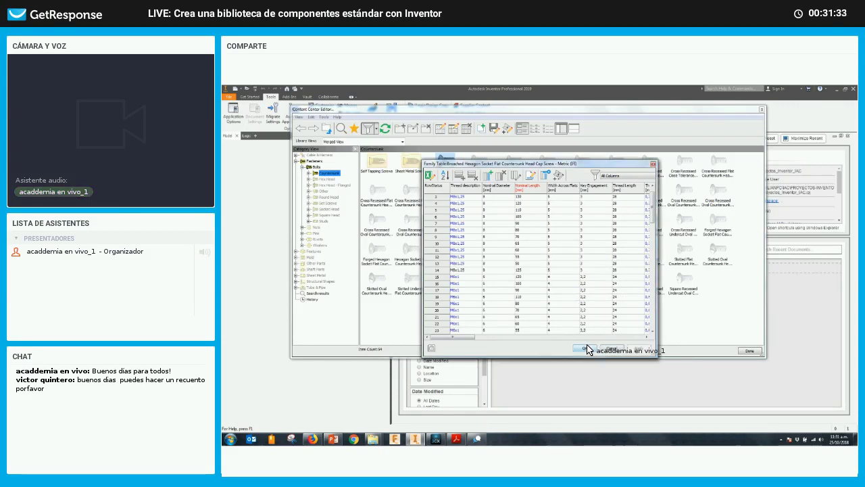
Step: Close the Family Table and check the countersunk screw under Bolts in demo_centro_contenidos
click(584, 349)
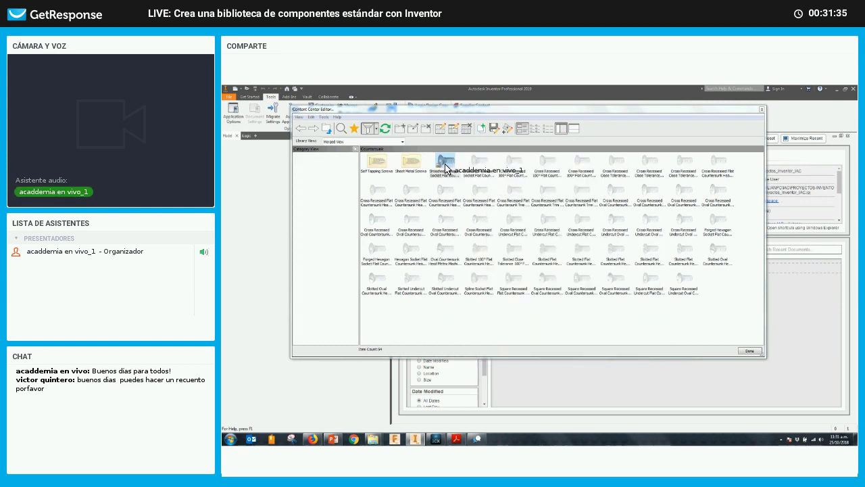
click(365, 142)
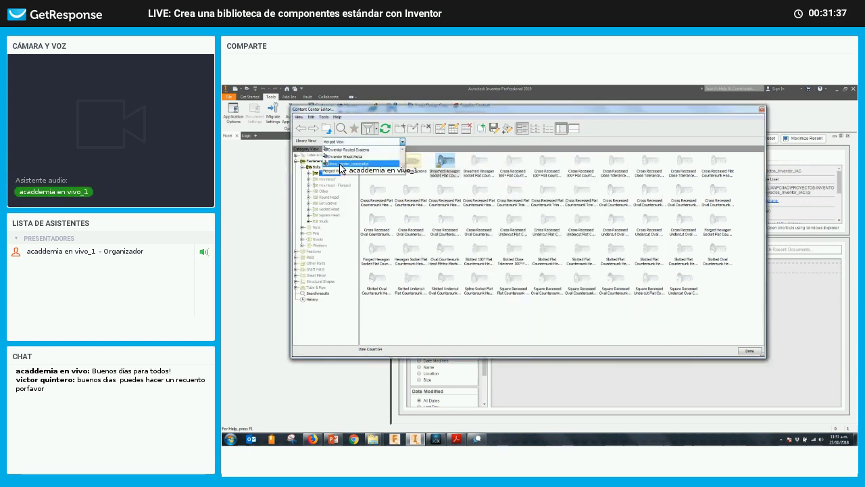
click(341, 168)
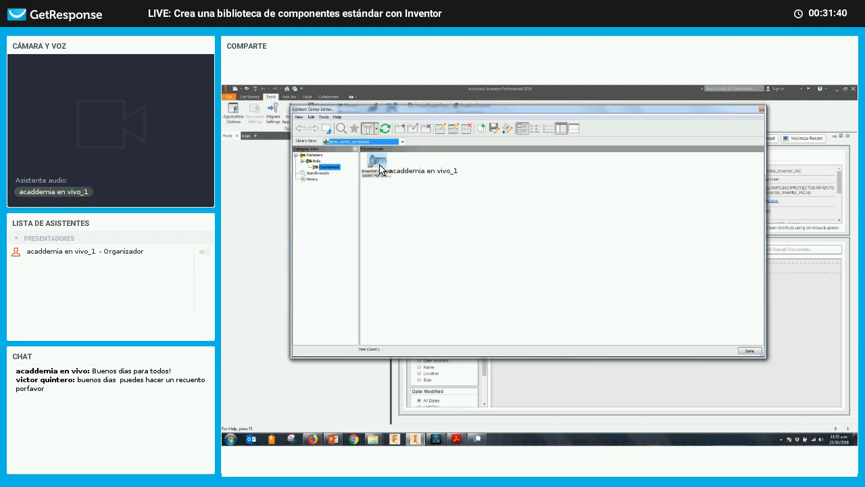
click(329, 166)
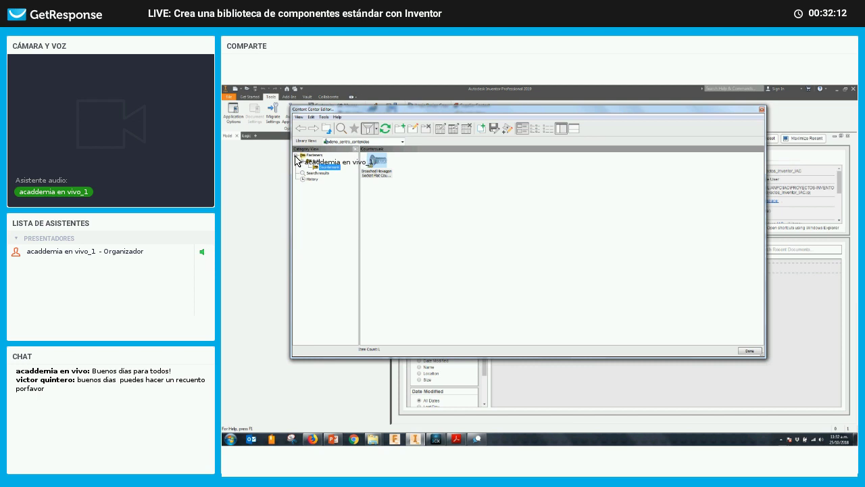
click(360, 143)
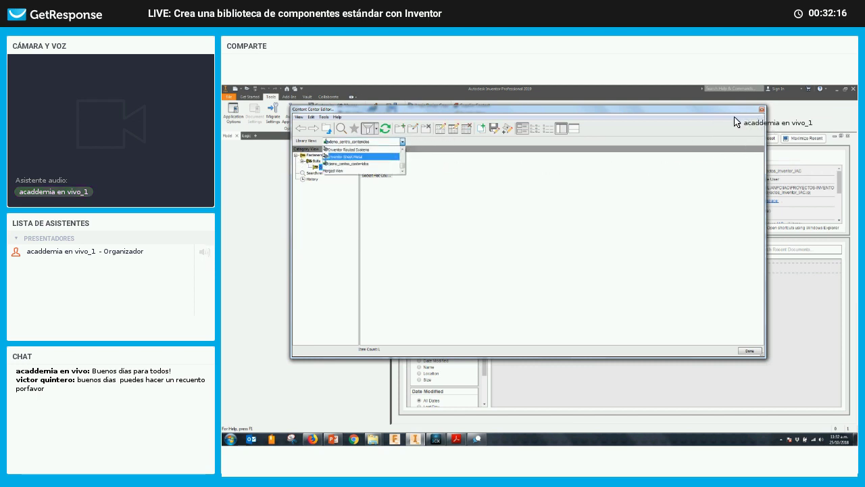
click(756, 112)
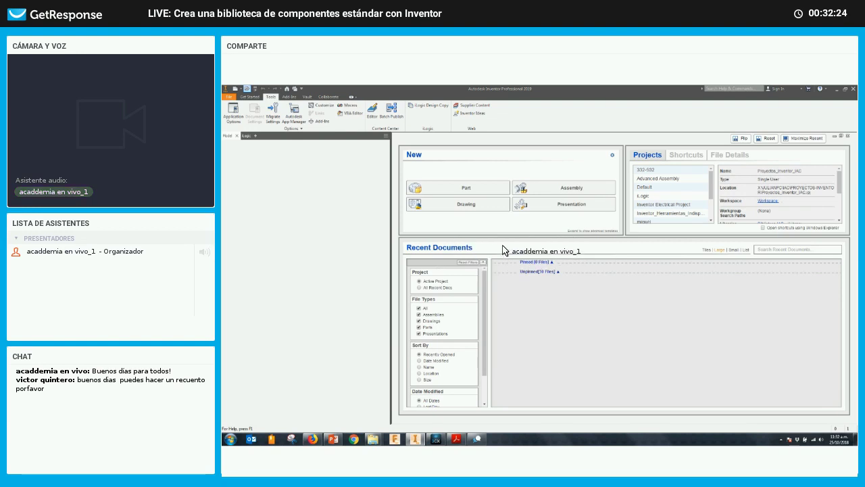
Step: Open Principal.iam and insert frame members with the ANSI HSS (Square) profile
key(ctrl+o)
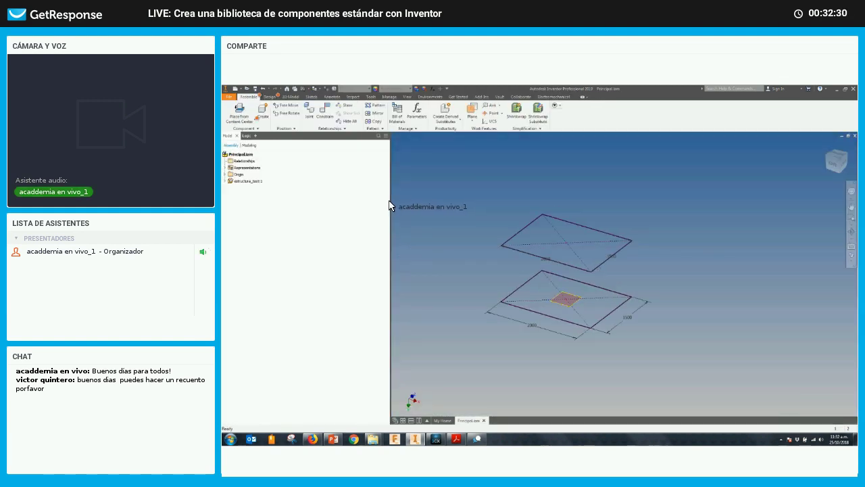
drag(389, 206, 281, 206)
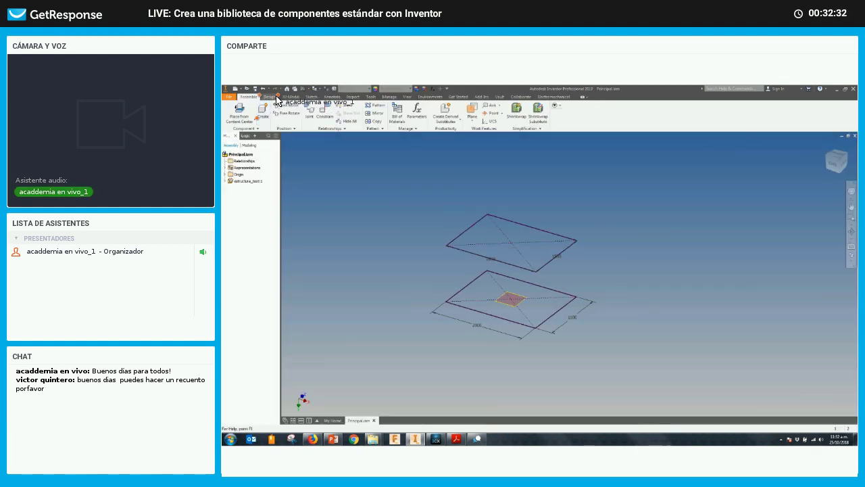
click(269, 97)
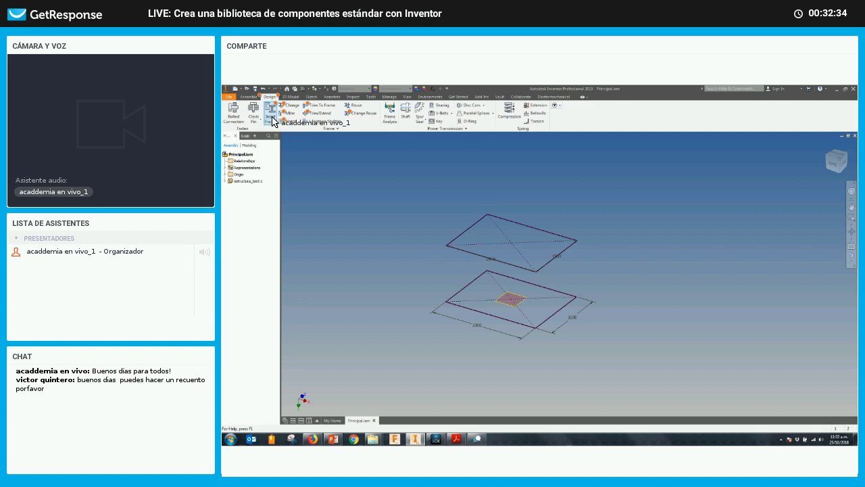
click(271, 116)
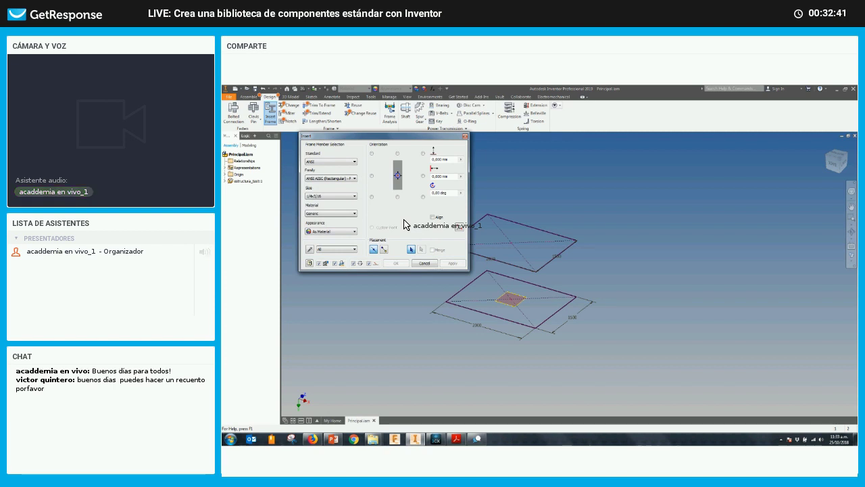
click(327, 162)
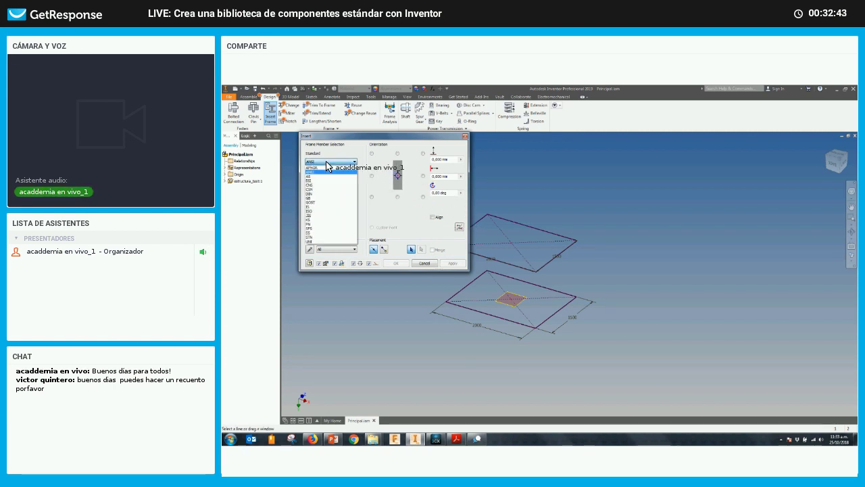
click(326, 162)
click(326, 162)
click(326, 161)
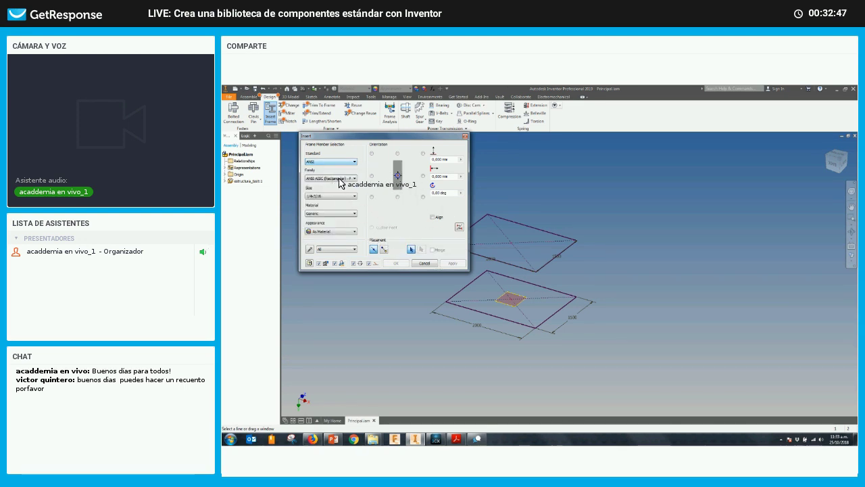
click(331, 179)
click(416, 206)
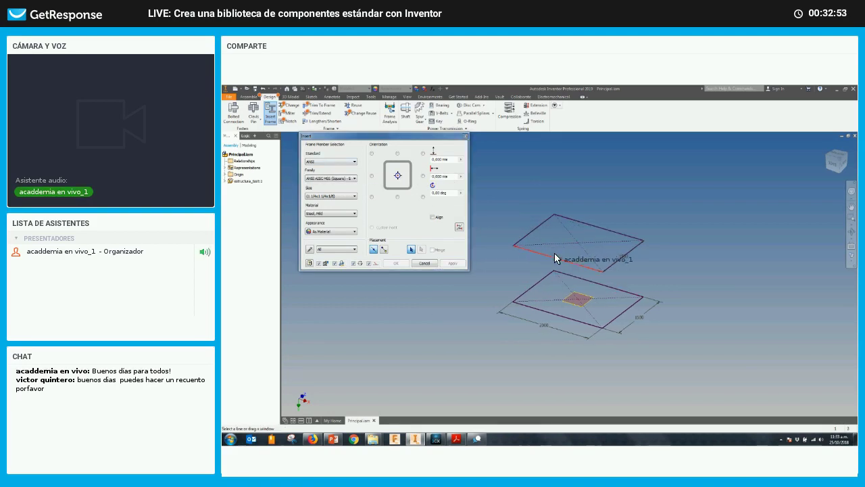
Step: Place 3 x 3 x 1/8 members on the upper rectangle edges and accept the new frame
click(554, 258)
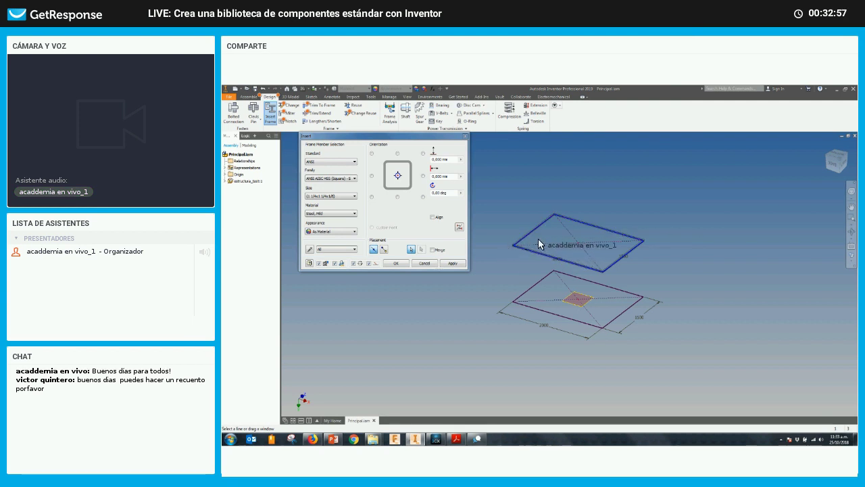
scroll(512, 226, up, 5)
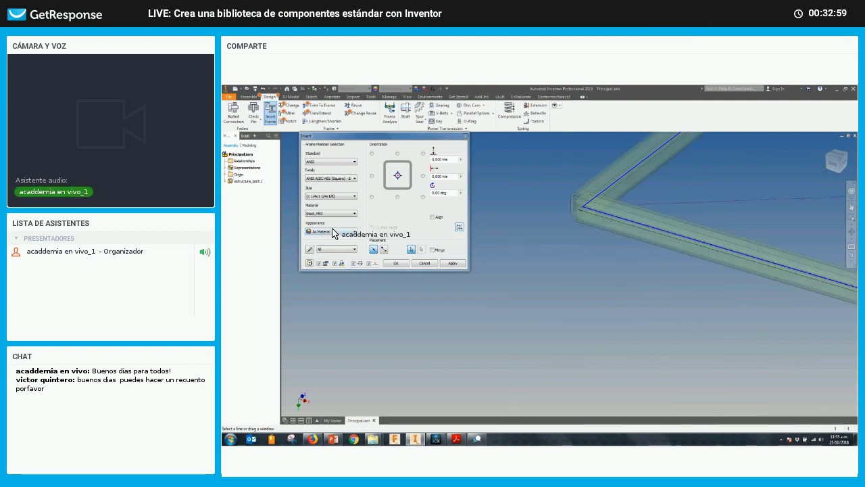
click(339, 196)
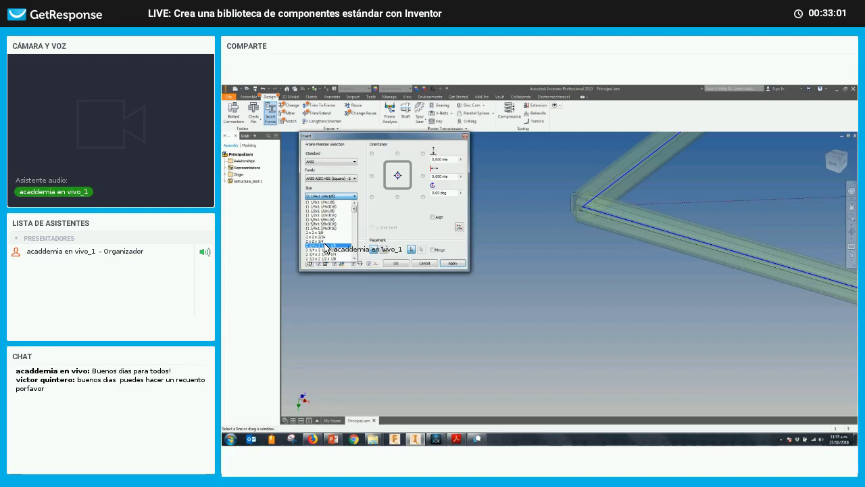
click(353, 245)
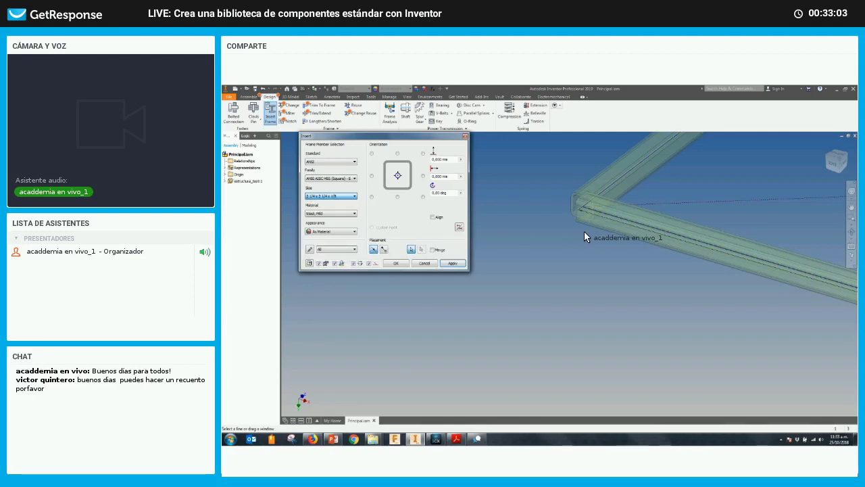
click(339, 196)
click(332, 237)
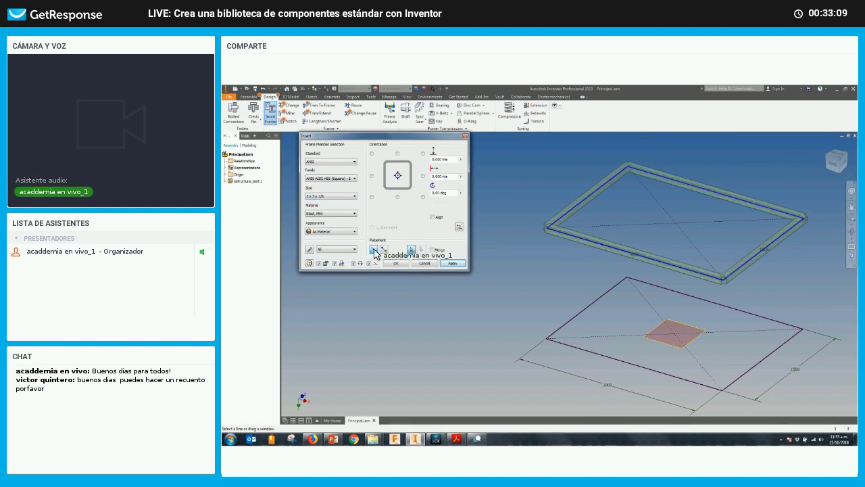
click(451, 263)
key(Return)
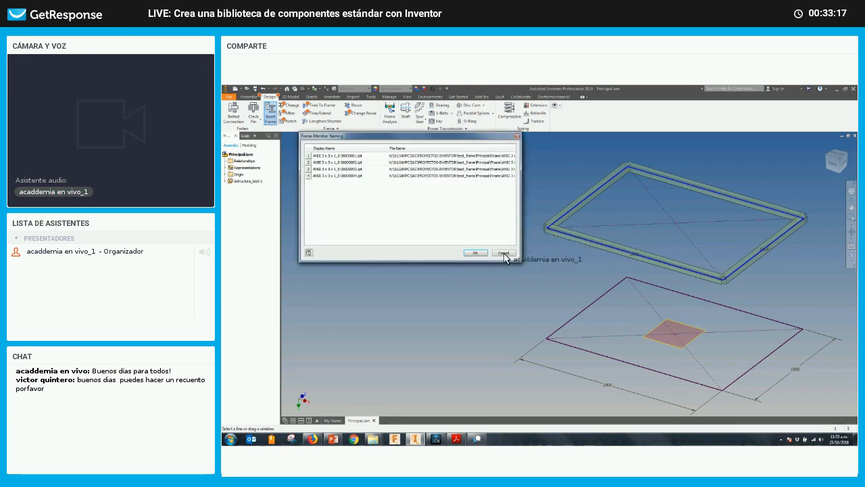
Step: Accept the member names to build Frame0001 with four HSS 3 x 3 x 1/8 members
click(481, 254)
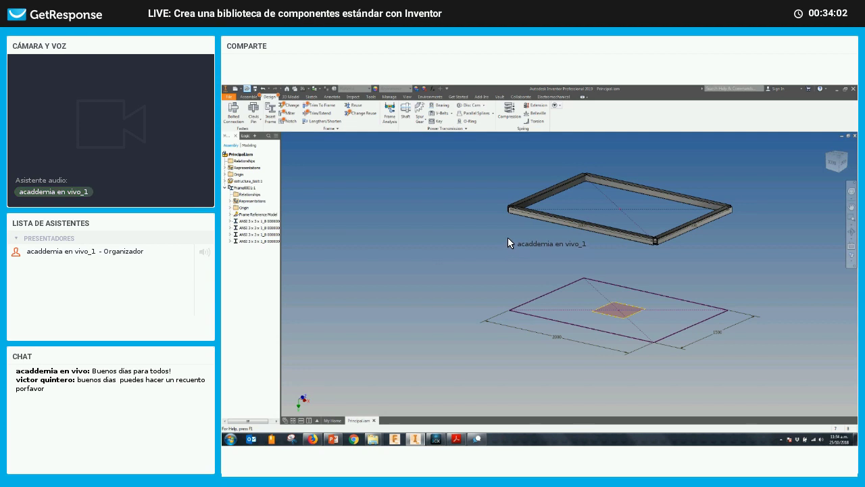
Step: Open the perfil extruido part, orbit it, and edit Sketch1 to show its dimensions
key(ctrl+o)
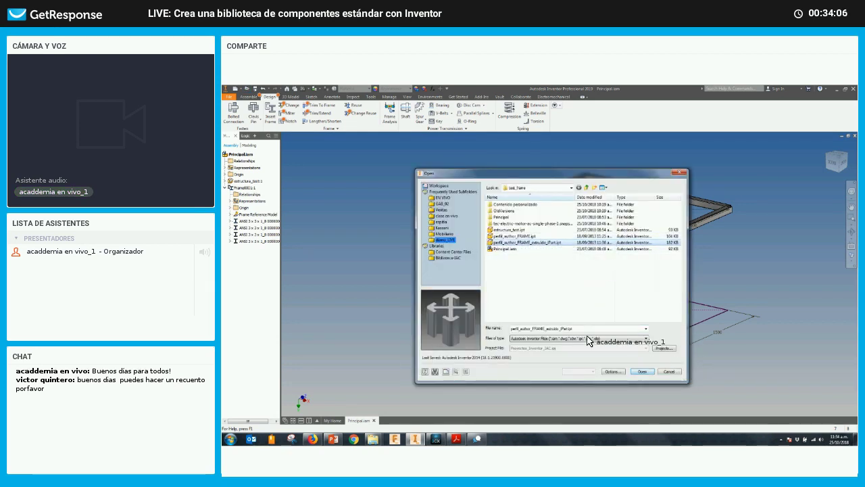
key(Escape)
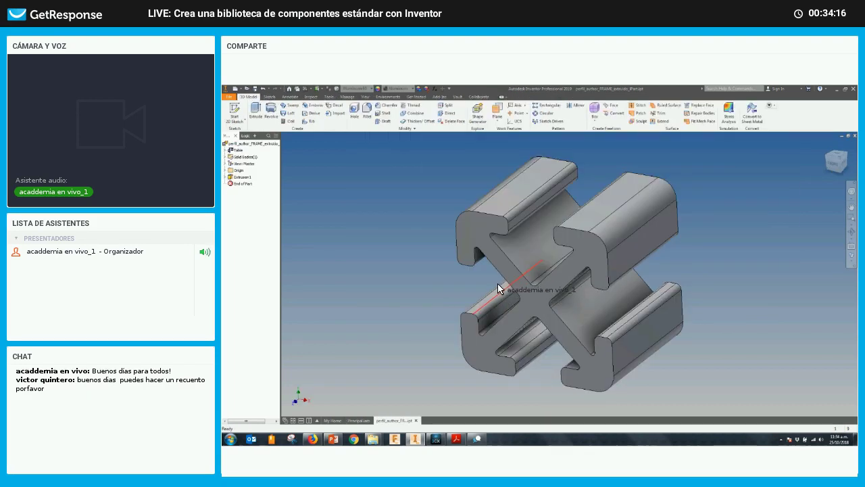
key(F4)
drag(497, 285, 497, 279)
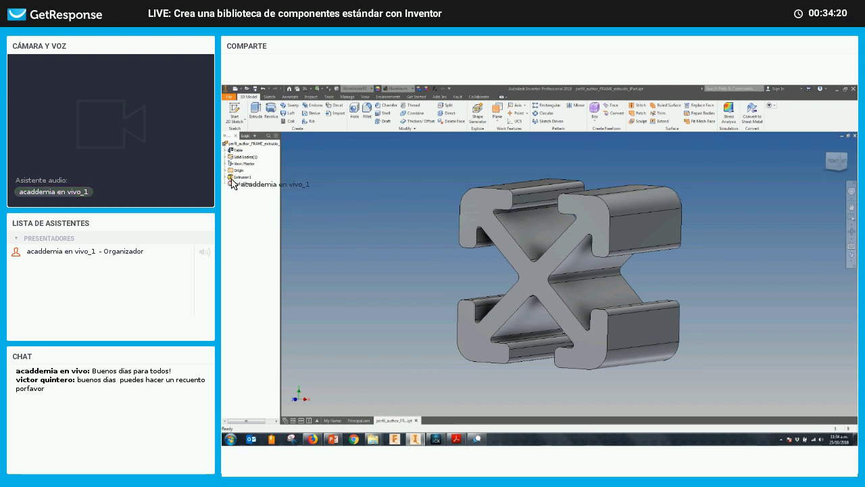
key(F4)
key(F6)
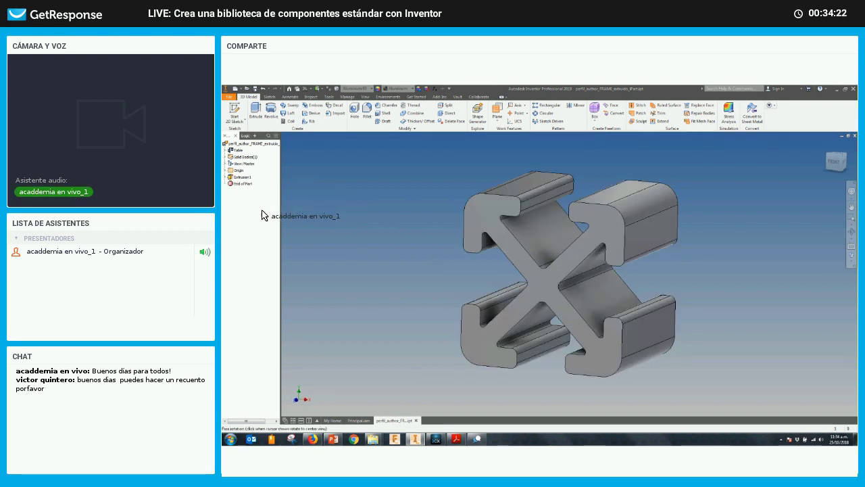
right_click(242, 176)
click(309, 207)
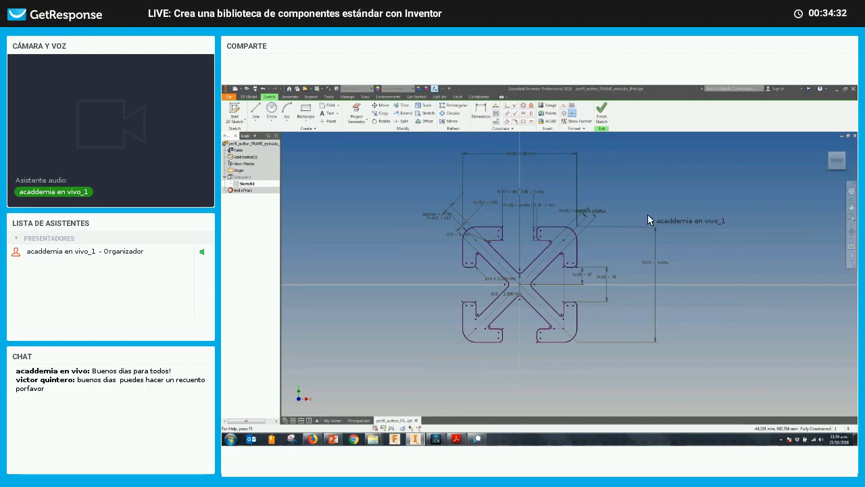
Step: Filter the Parameters table to Renamed: ancho 60 mm, espesor 7 mm, Largo_extrusion 50 mm
key(ctrl+shift+p)
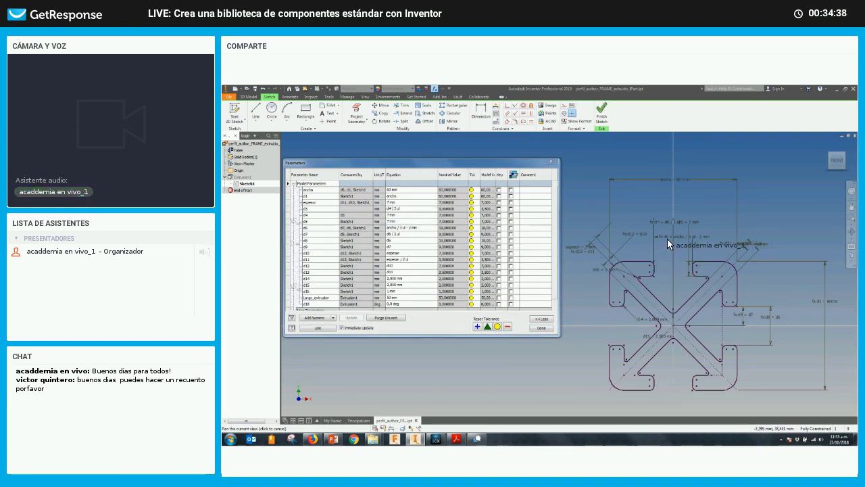
scroll(668, 239, up, 2)
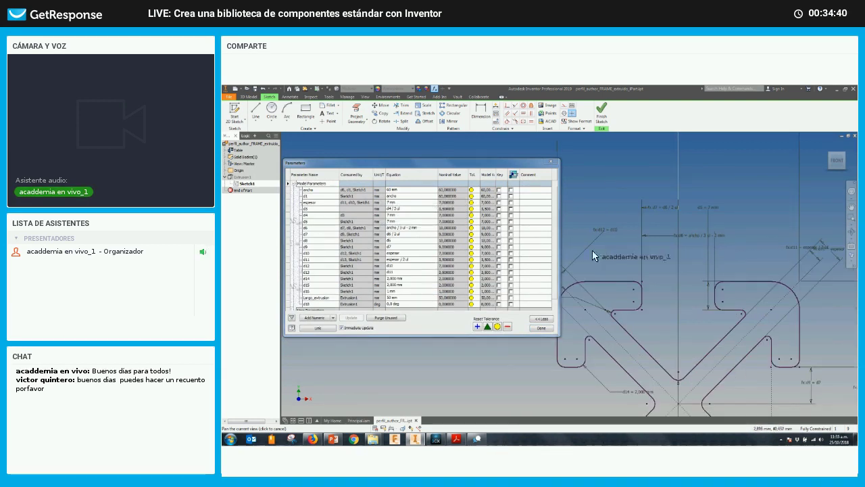
scroll(592, 250, down, 2)
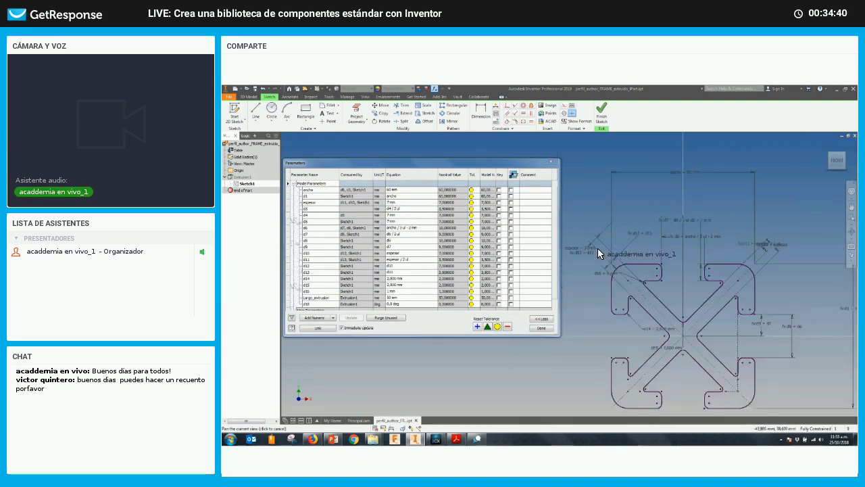
click(307, 190)
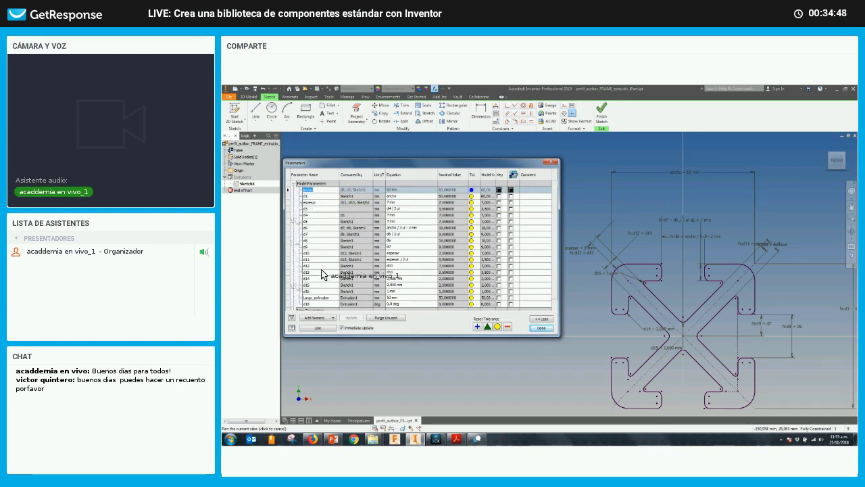
click(323, 297)
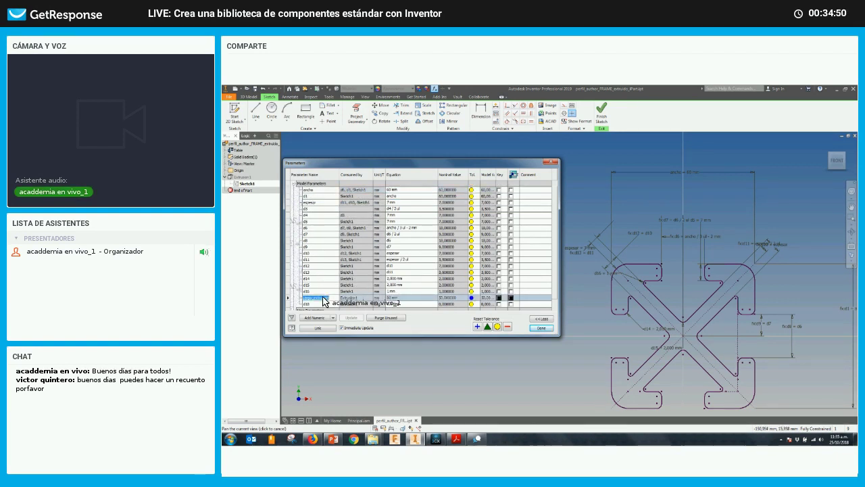
click(292, 317)
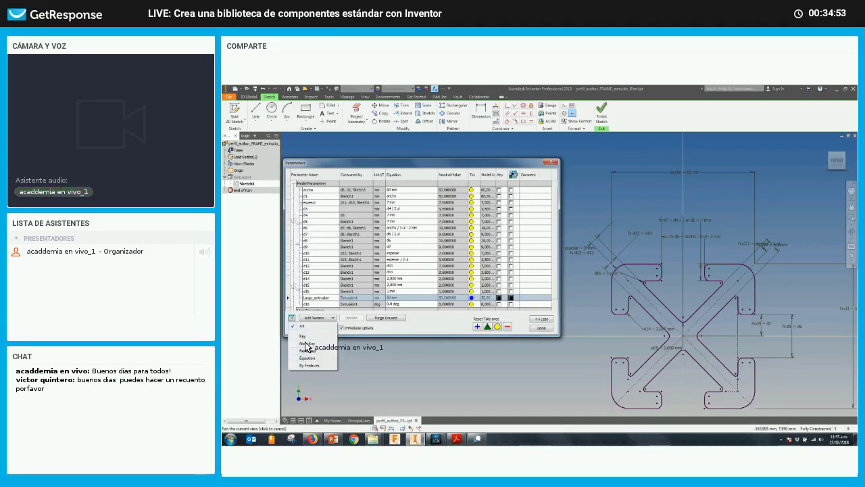
click(308, 351)
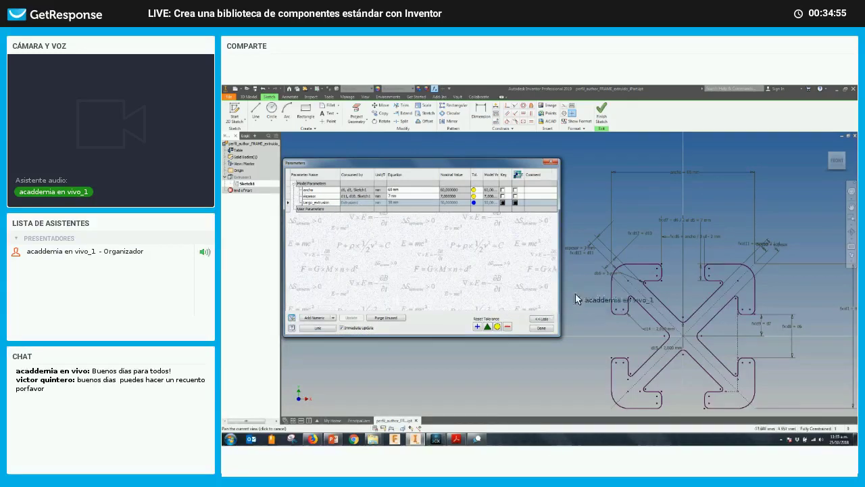
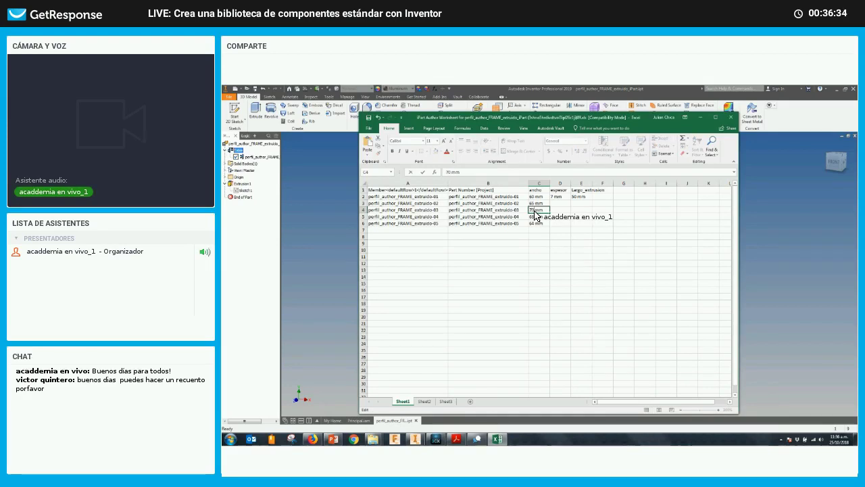
Step: Set the ancho widths in cells C5 and C6 to 80 and 90 mm
double_click(534, 217)
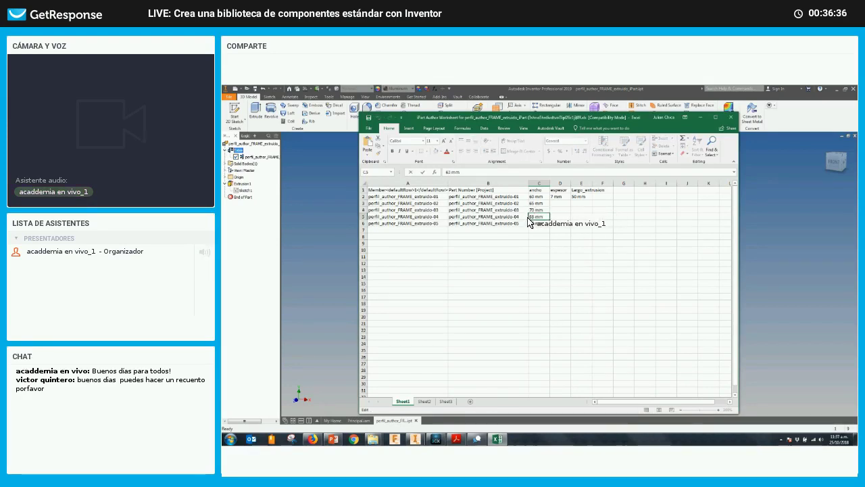
text(80)
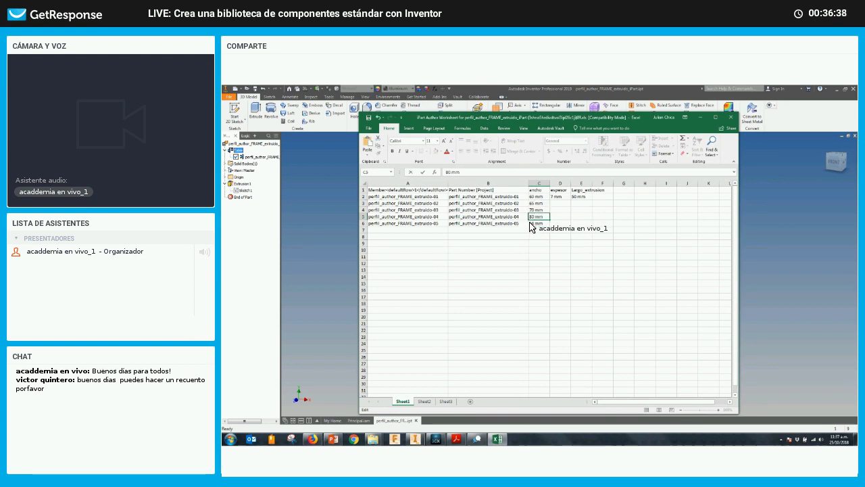
double_click(533, 223)
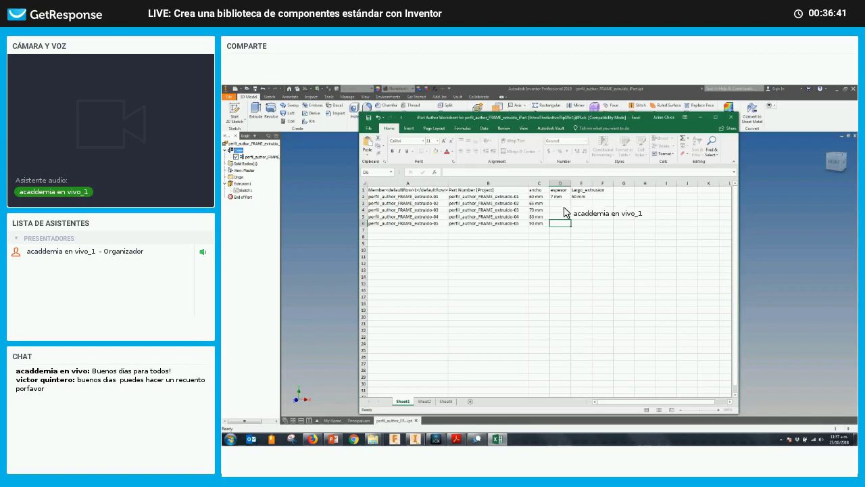
click(559, 197)
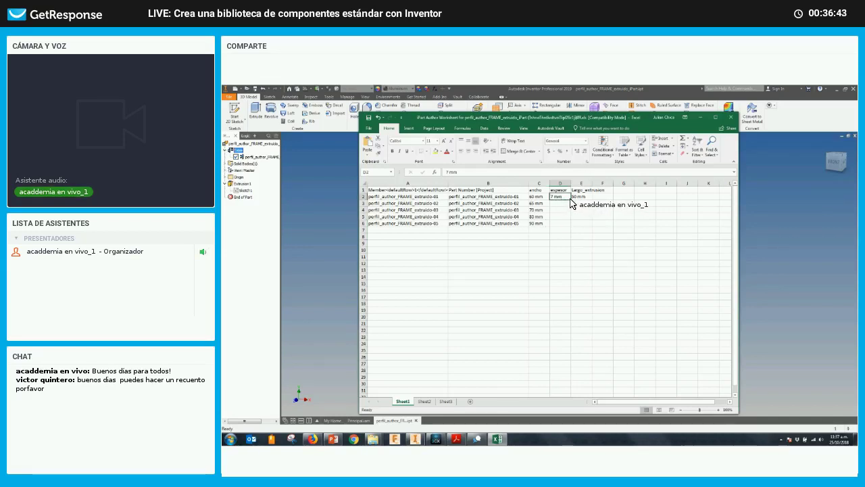
Step: Fill the espesor column from D2 and correct the thicknesses to 7, 7, 9, 9, 10 mm
drag(571, 204, 572, 233)
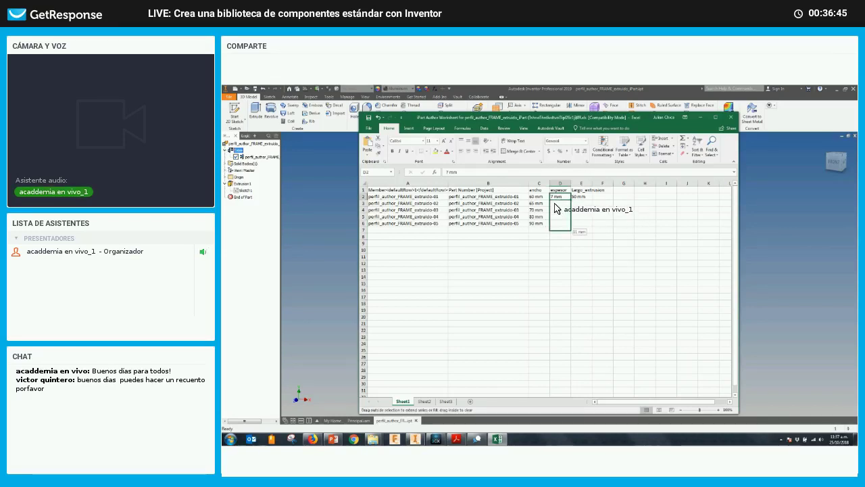
mouse_move(560, 215)
mouse_down()
mouse_move(549, 208)
mouse_move(553, 222)
mouse_up()
text(7 mm)
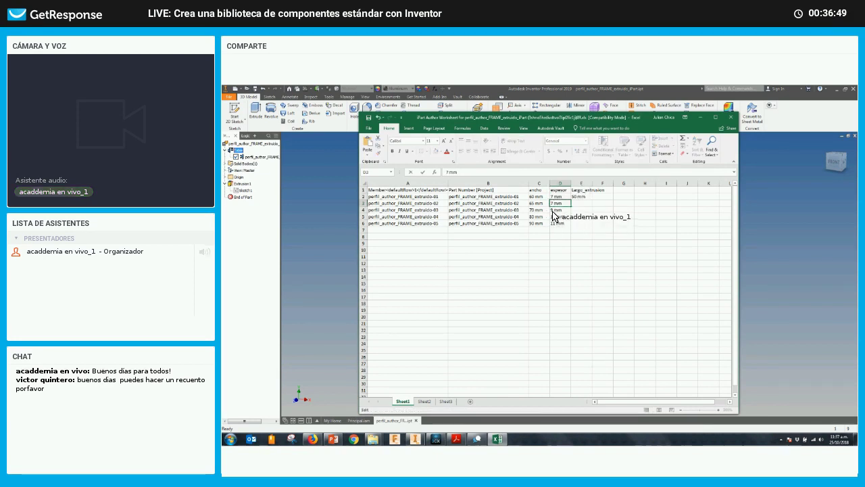
key(Return)
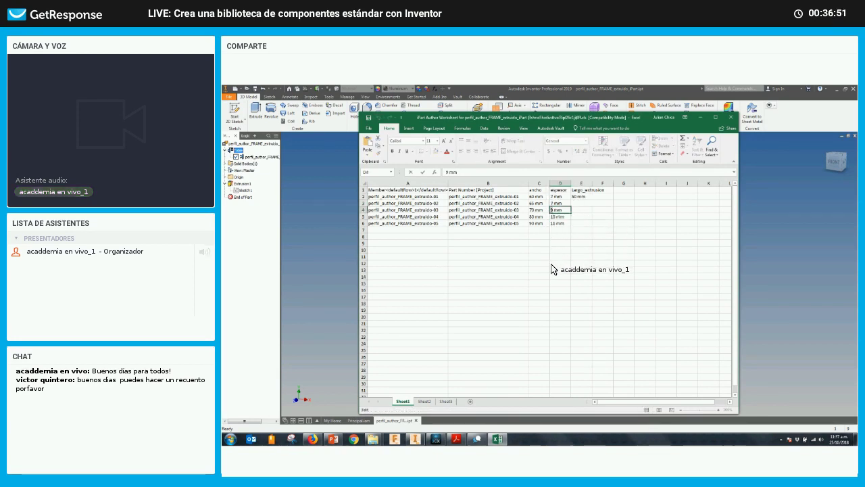
click(553, 216)
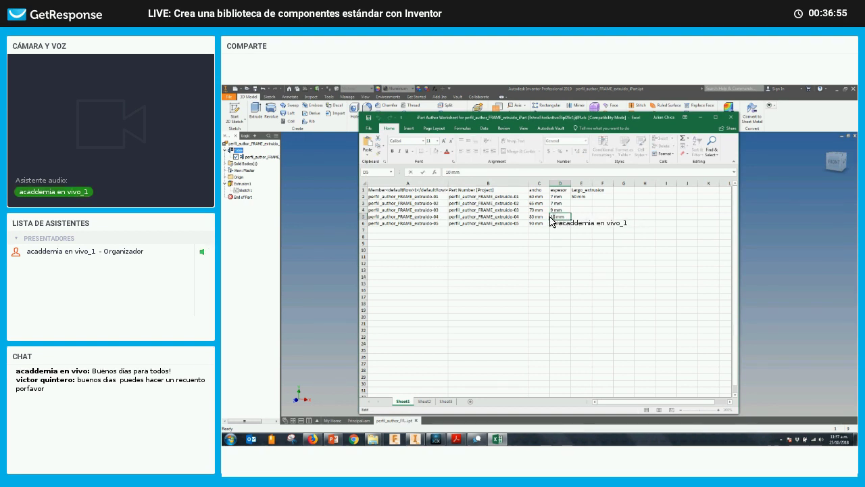
double_click(548, 217)
text(9)
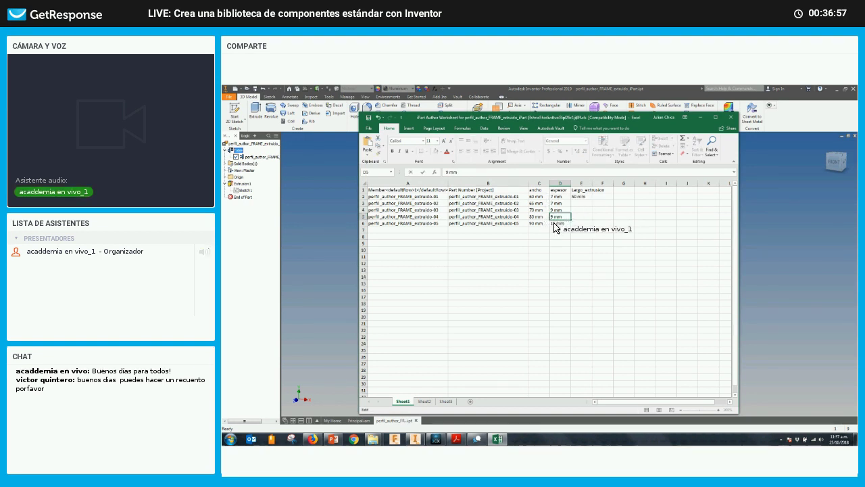
key(Return)
double_click(549, 223)
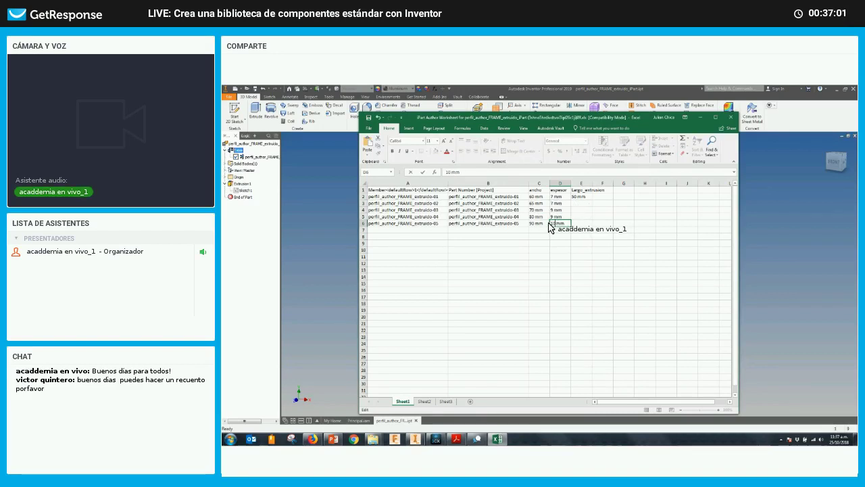
click(587, 198)
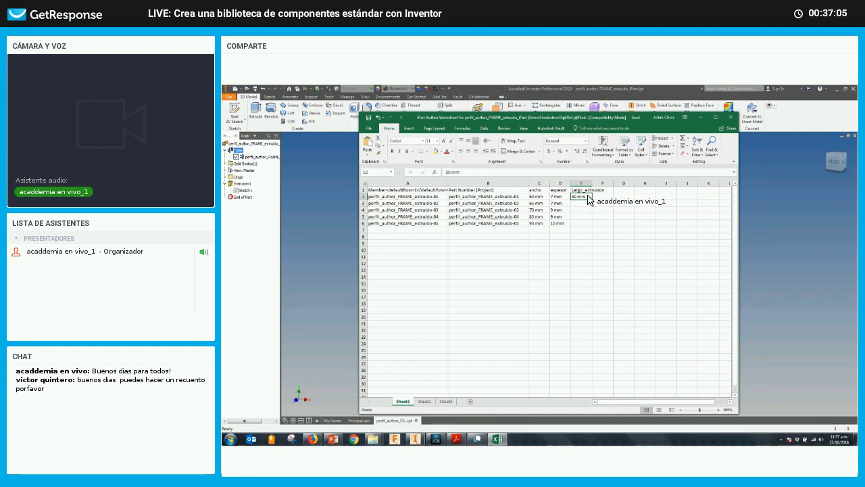
Step: Copy the 50 mm Largo_extrusion from E2 into E3–E6, then close the Excel table
key(ctrl+c)
click(585, 203)
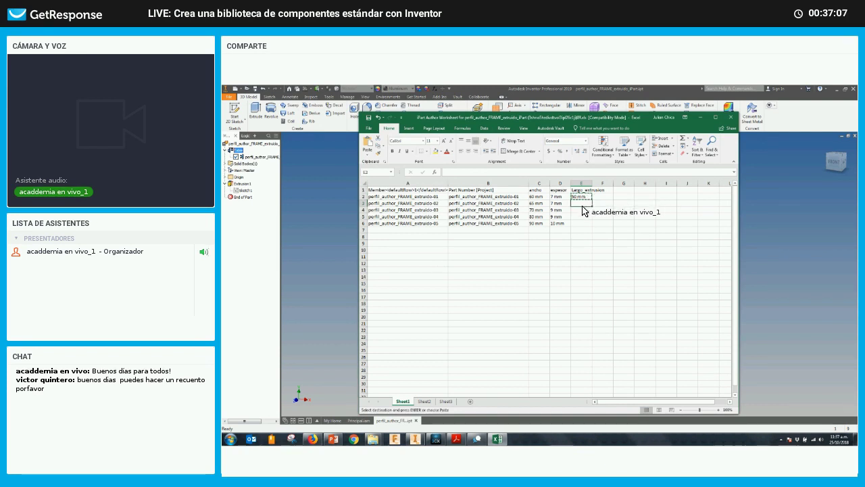
key(ctrl+v)
click(578, 210)
key(ctrl+v)
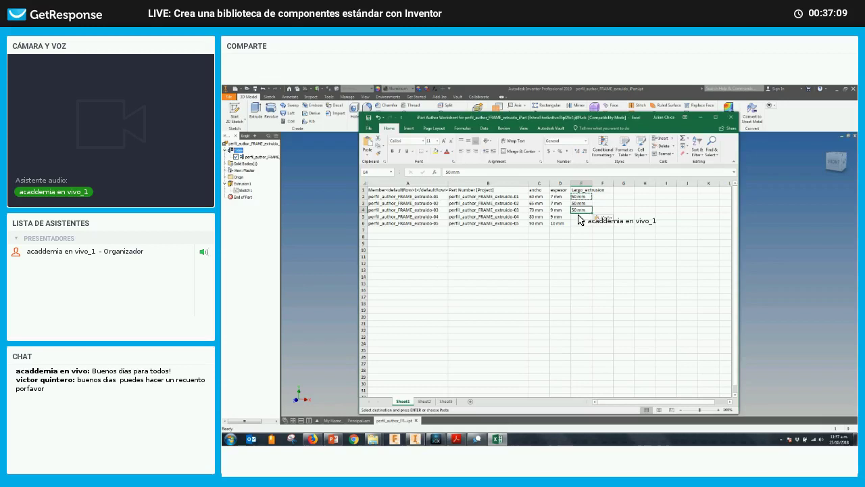
click(579, 217)
key(ctrl+v)
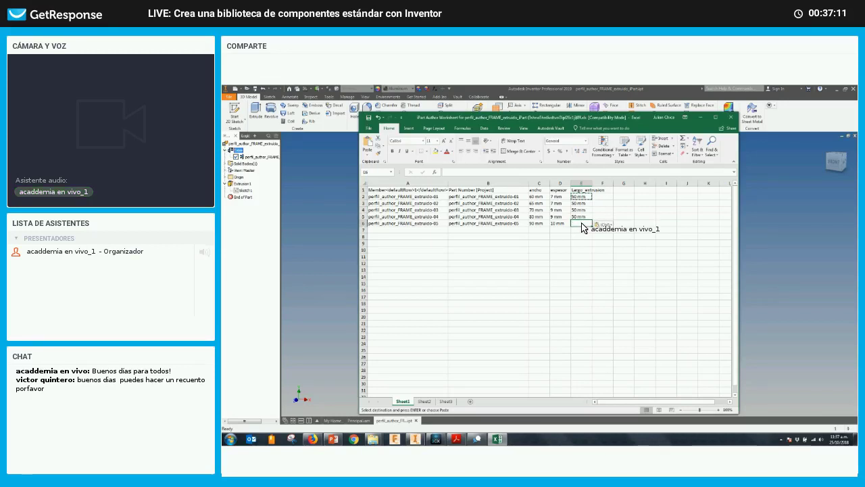
key(ctrl+v)
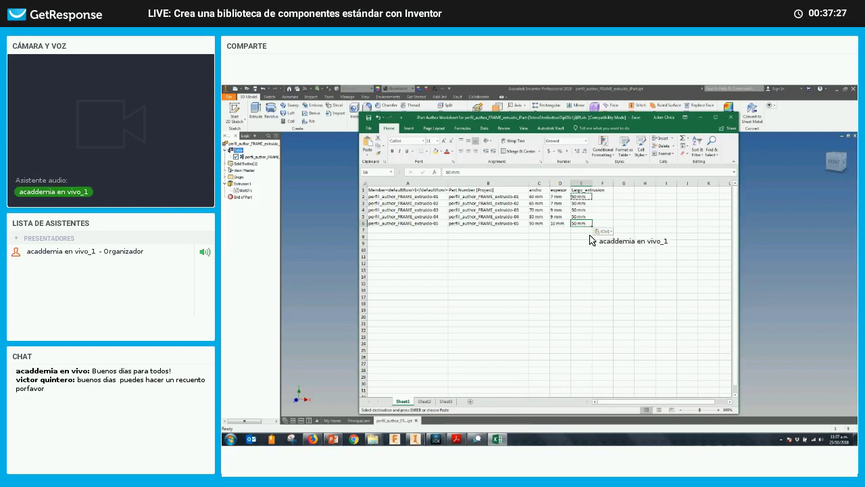
key(Escape)
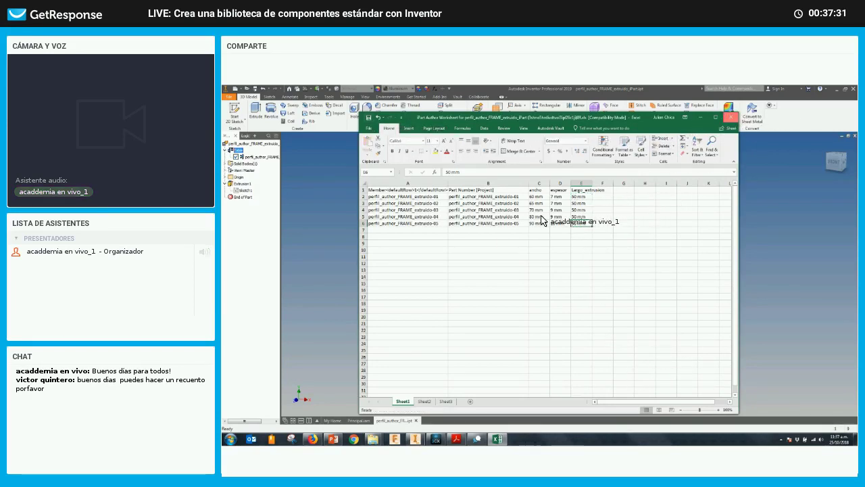
click(247, 161)
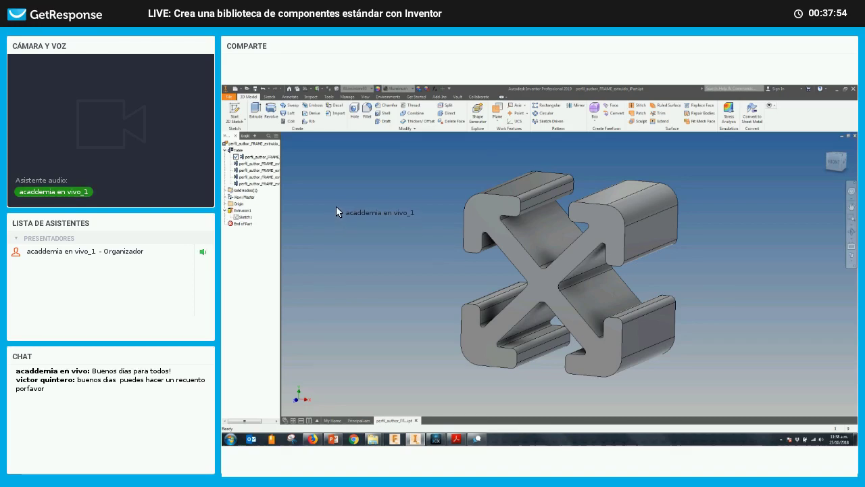
Step: Activate the second, third and fifth perfil_author_FRAME members to preview each profile size
click(257, 166)
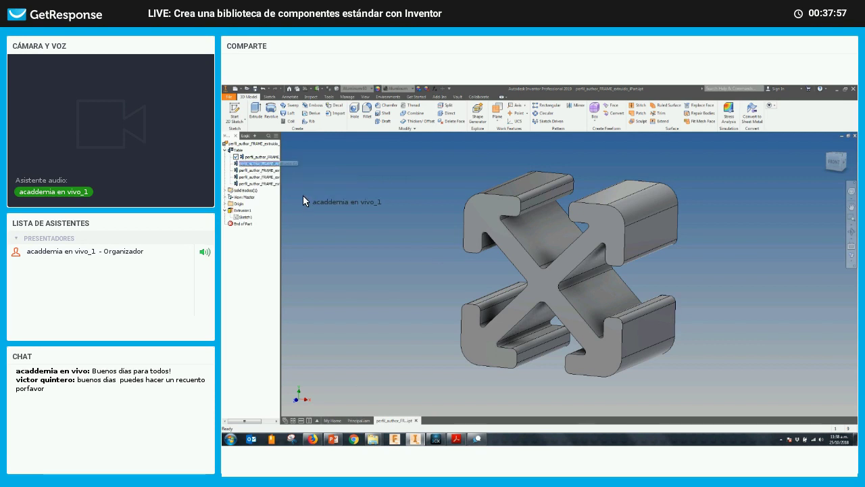
click(257, 169)
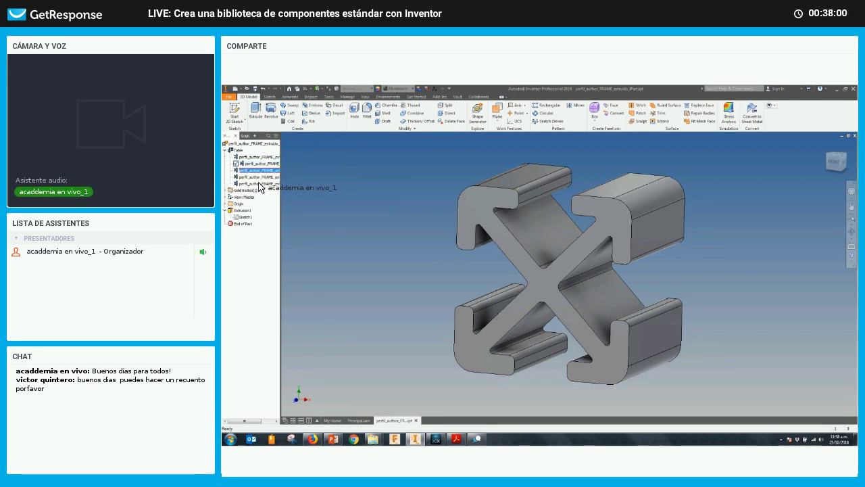
click(257, 184)
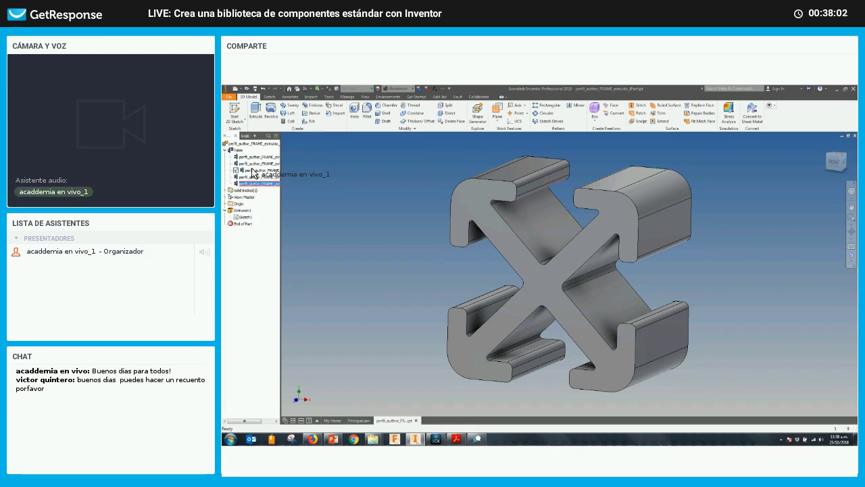
click(257, 157)
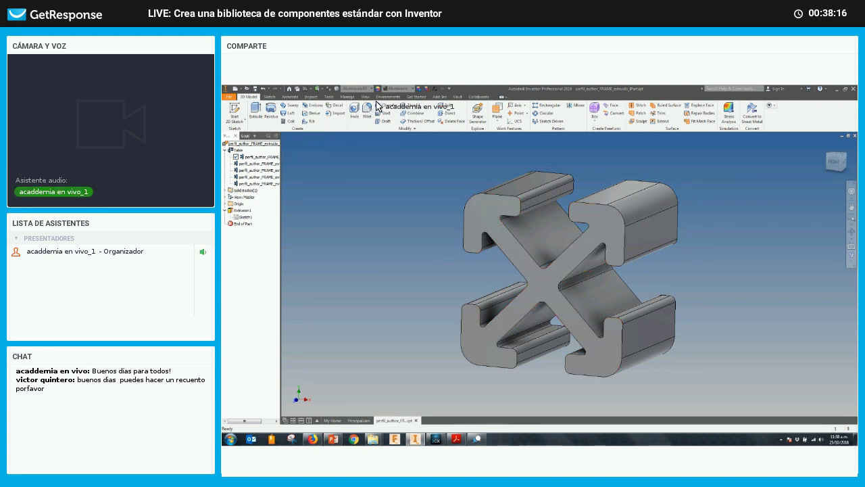
Step: Show the Tools ribbon commands, then the Manage ribbon commands for the part
click(330, 97)
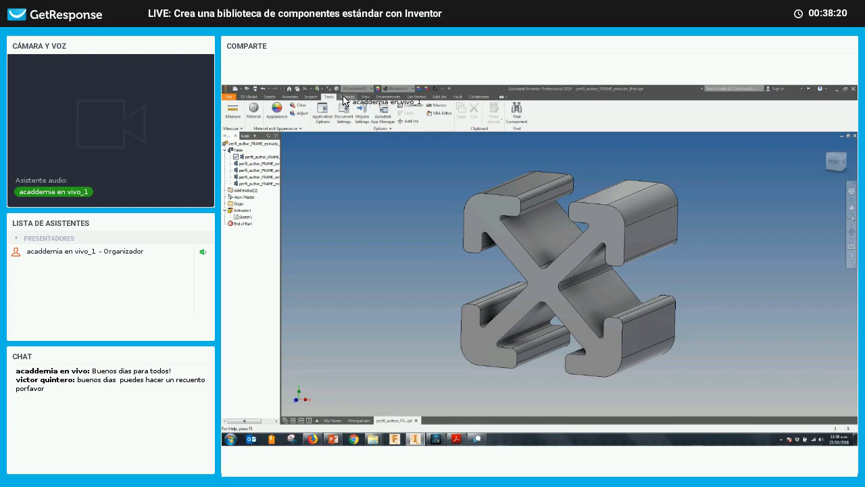
click(346, 98)
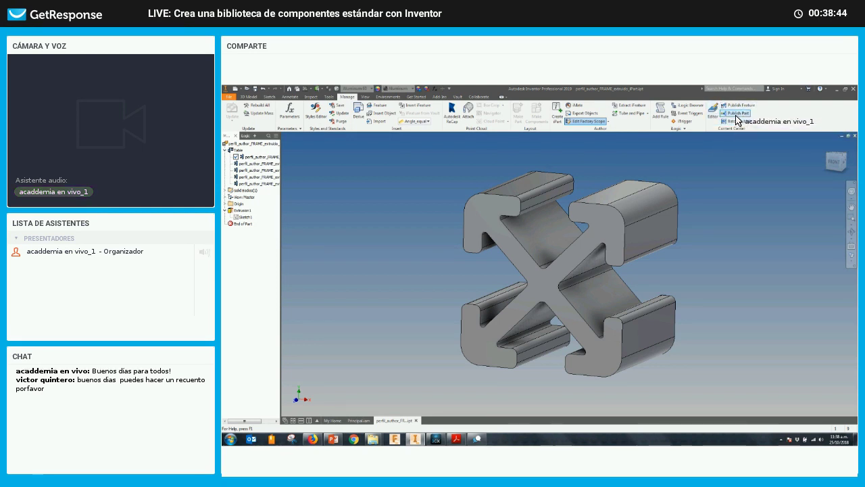
mouse_move(735, 113)
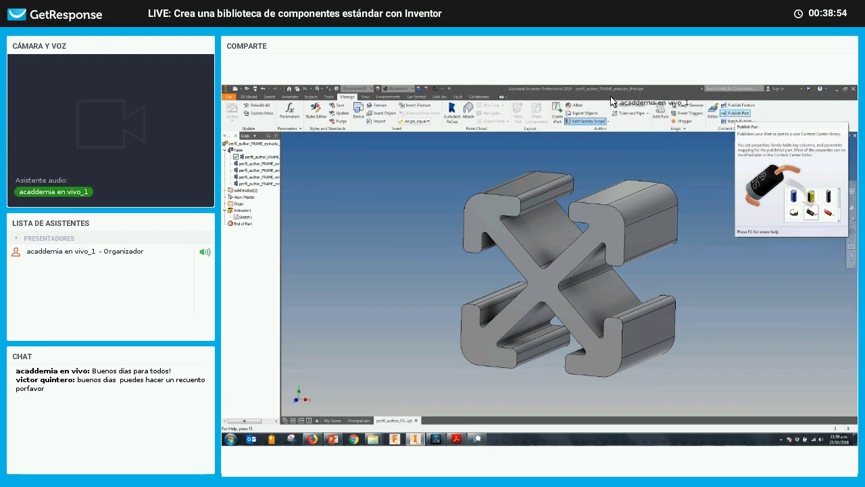
Step: Open the list of content authoring types on Manage > Author, then dismiss it
click(647, 113)
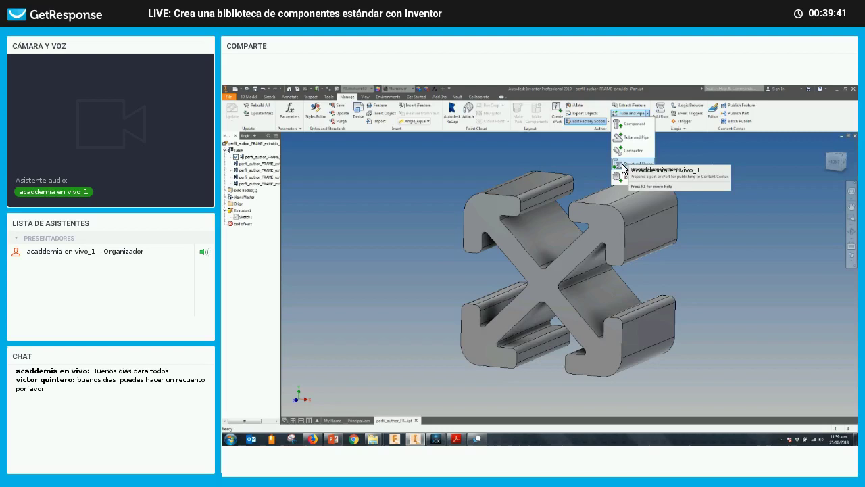
key(Escape)
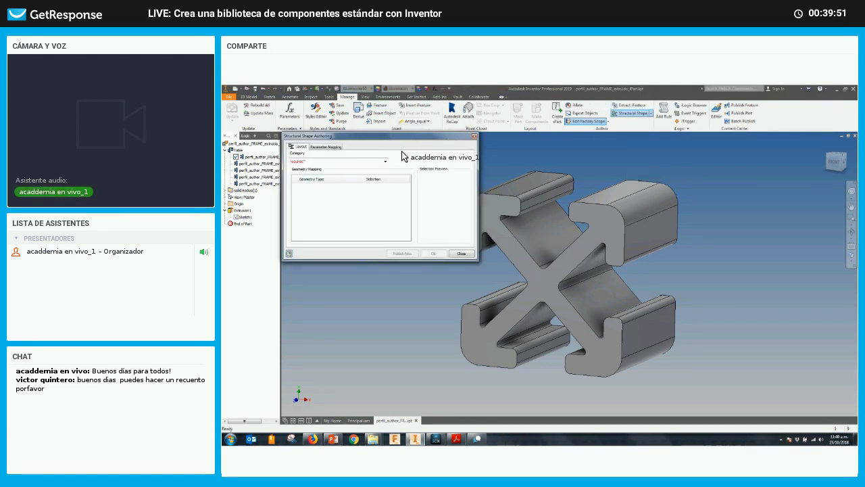
Step: Close Structural Shape Authoring without publishing after checking its categories, then pan the model left
drag(387, 138, 418, 166)
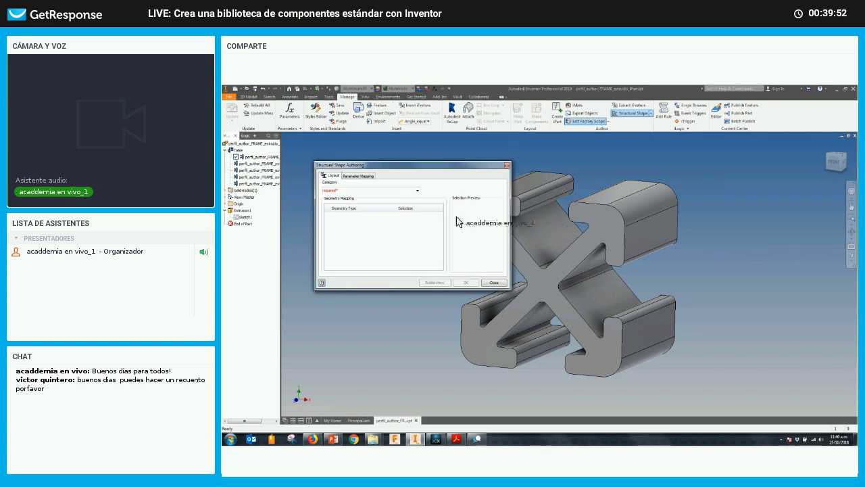
click(391, 192)
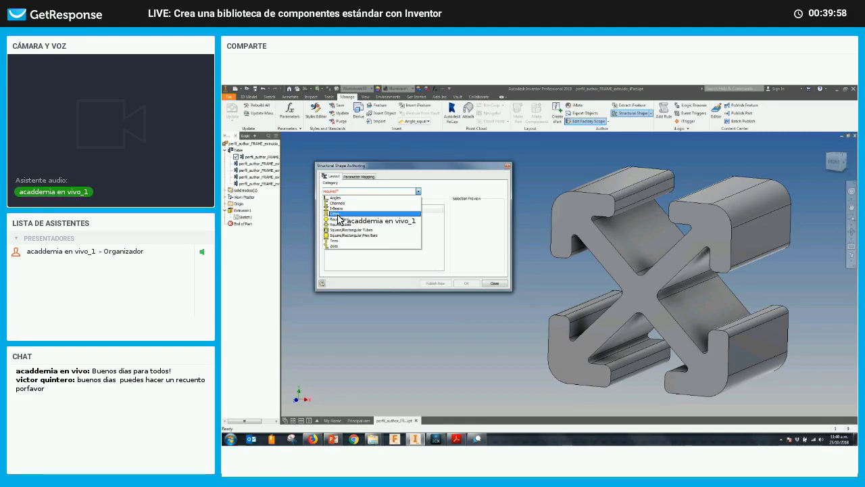
click(473, 267)
click(494, 283)
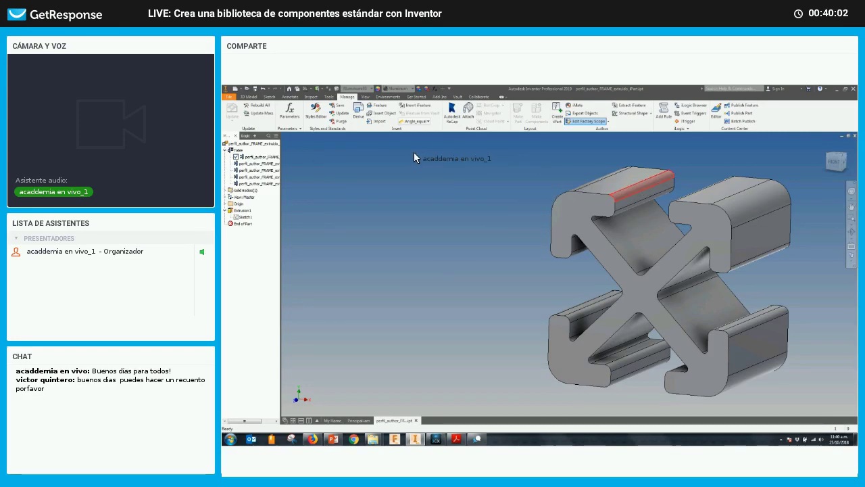
middle_drag(414, 154, 351, 149)
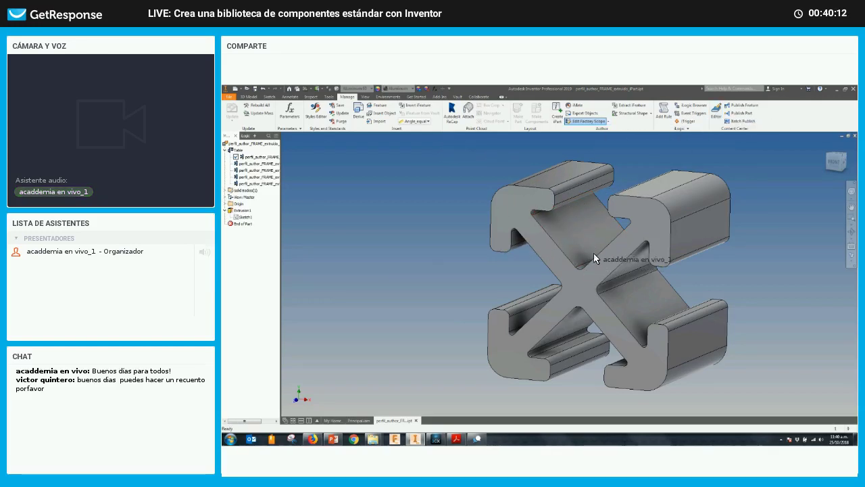
Step: Open the Content Center Editor with the Library View set to Merged View
click(718, 114)
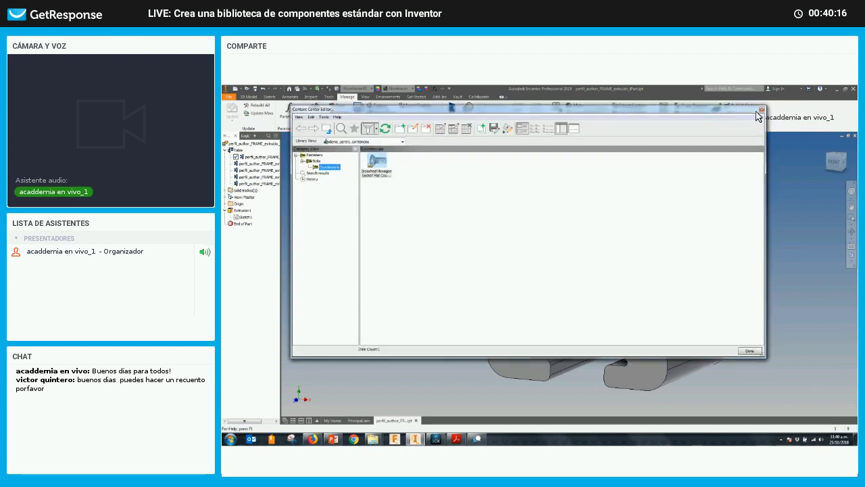
click(379, 142)
click(350, 172)
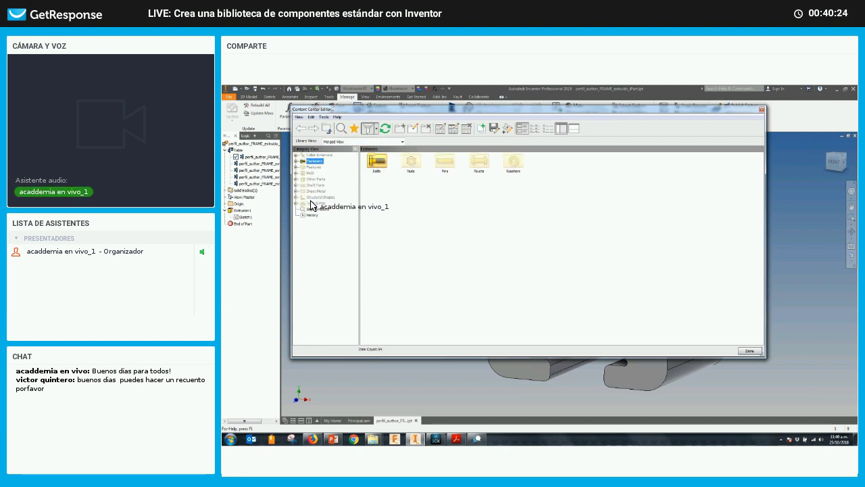
Step: Copy the Structural Shapes > Other category into the custom library
click(296, 197)
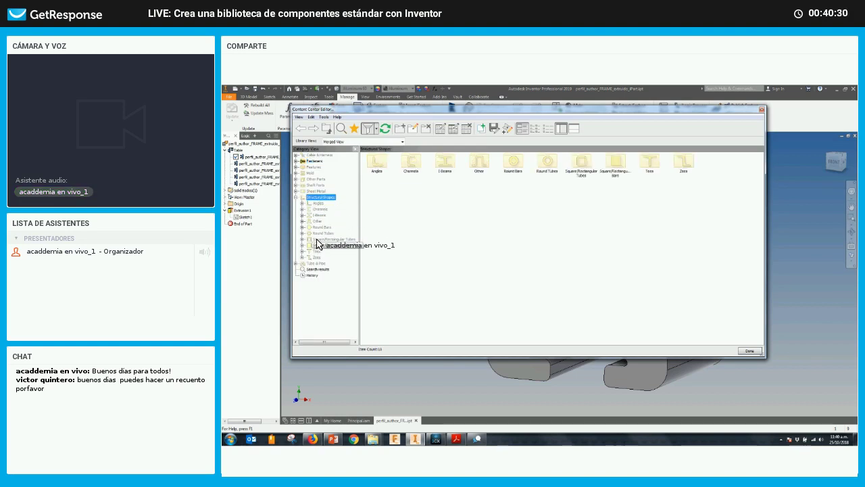
right_click(316, 199)
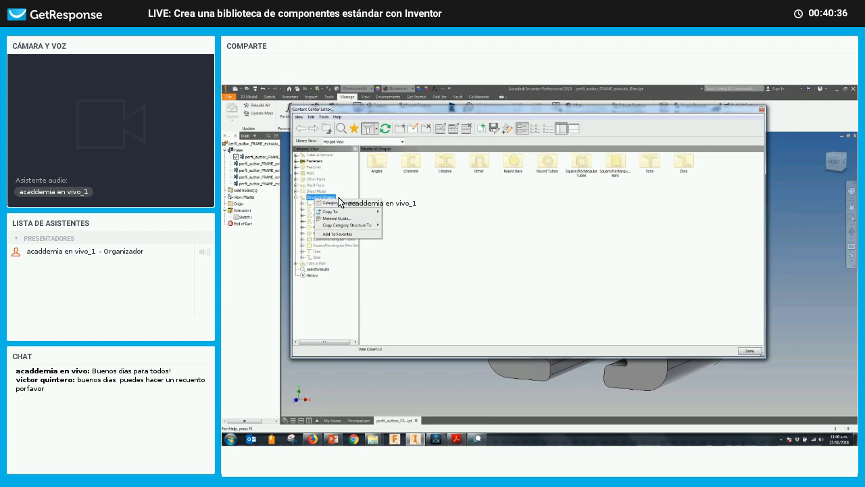
click(317, 258)
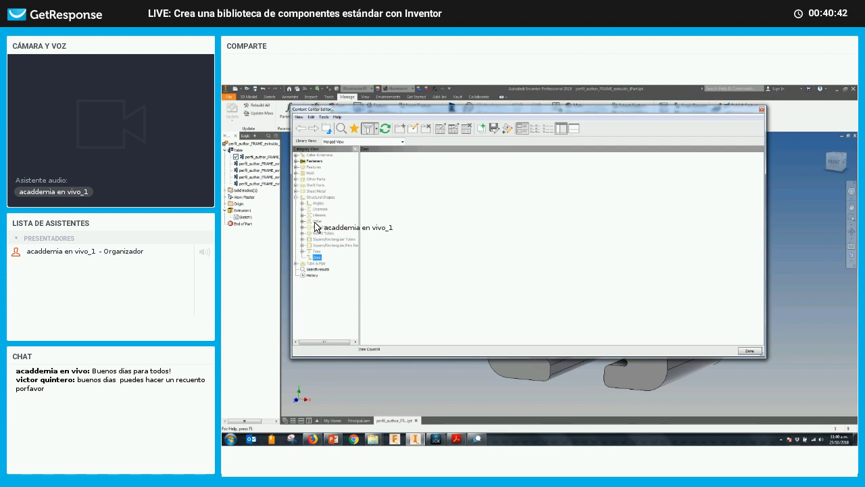
click(316, 223)
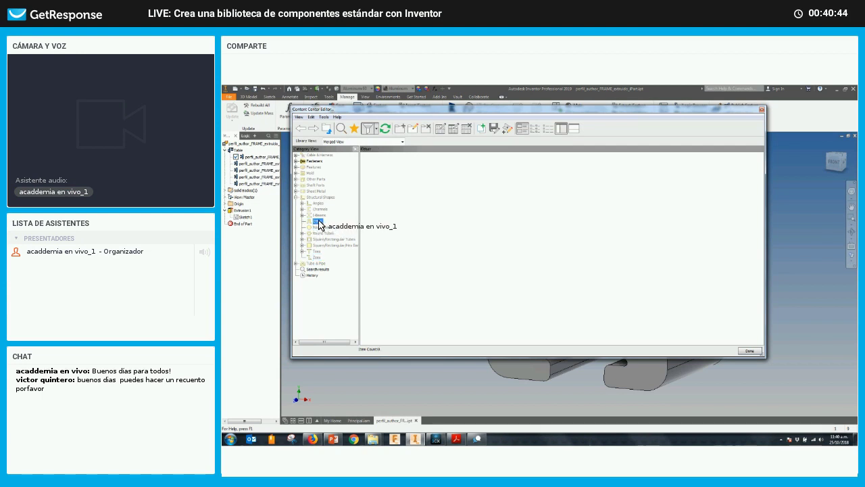
right_click(320, 225)
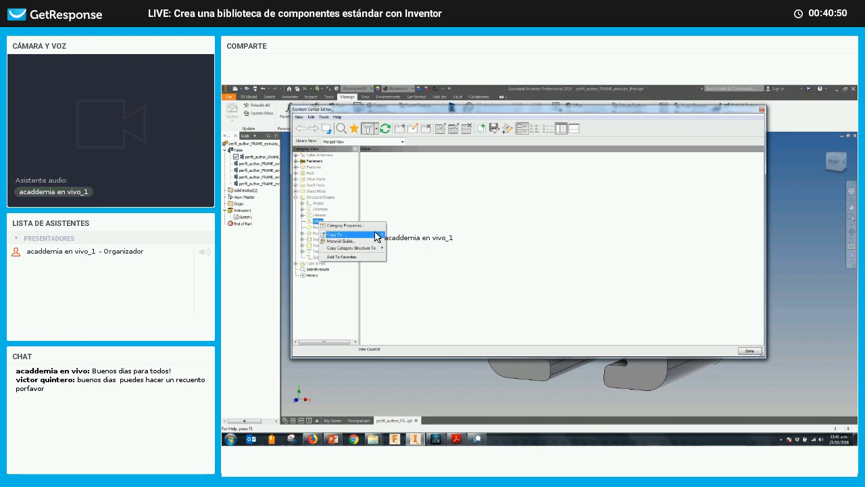
mouse_move(345, 234)
click(399, 235)
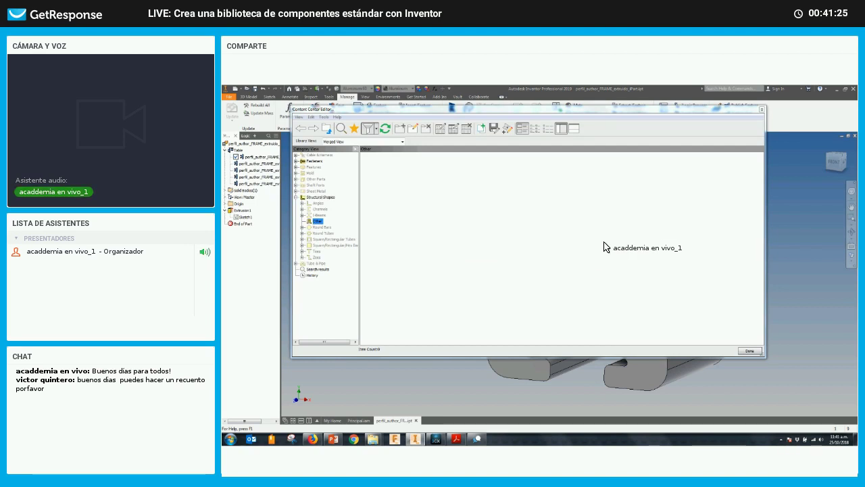
Step: Switch to the custom library and browse Fasteners > Bolts and Structural Shapes > Other
click(401, 143)
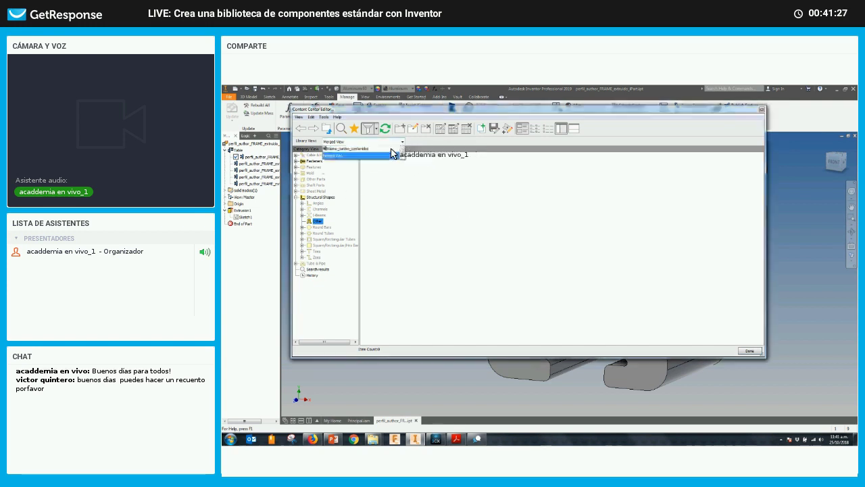
click(369, 166)
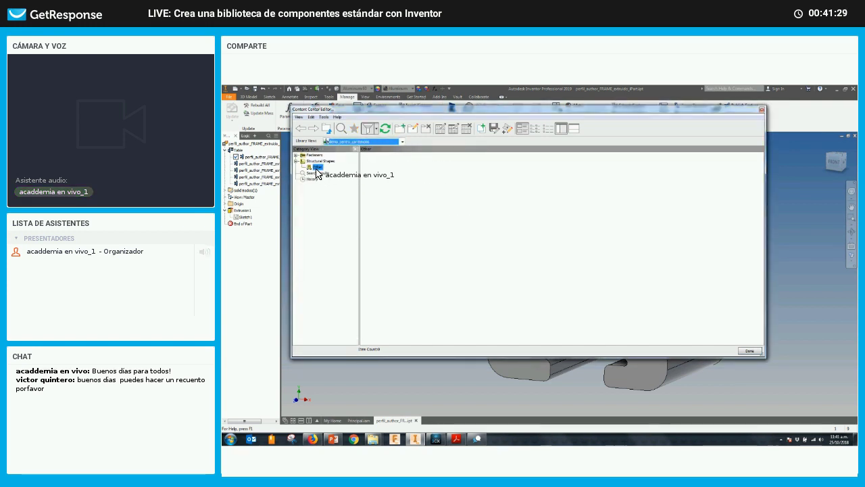
click(296, 161)
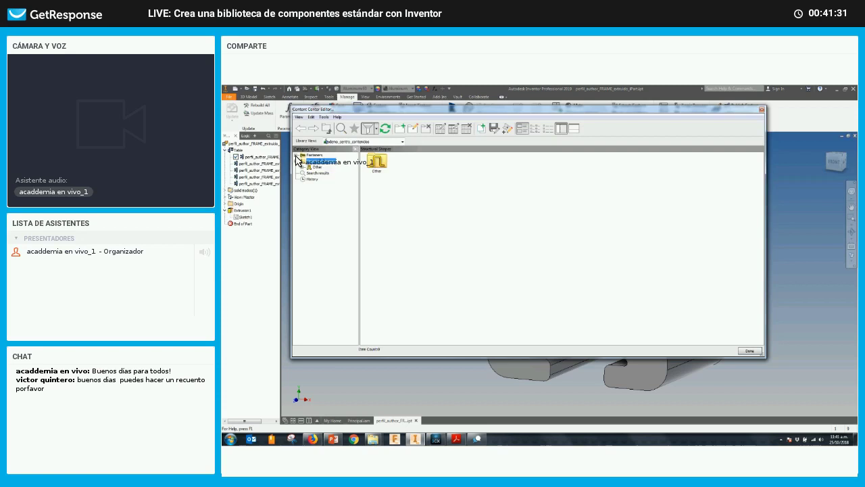
click(296, 155)
click(315, 162)
click(302, 161)
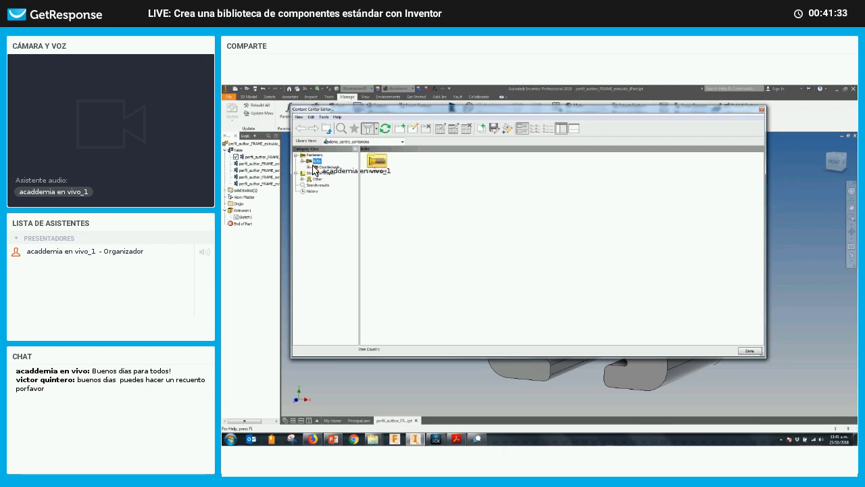
click(329, 166)
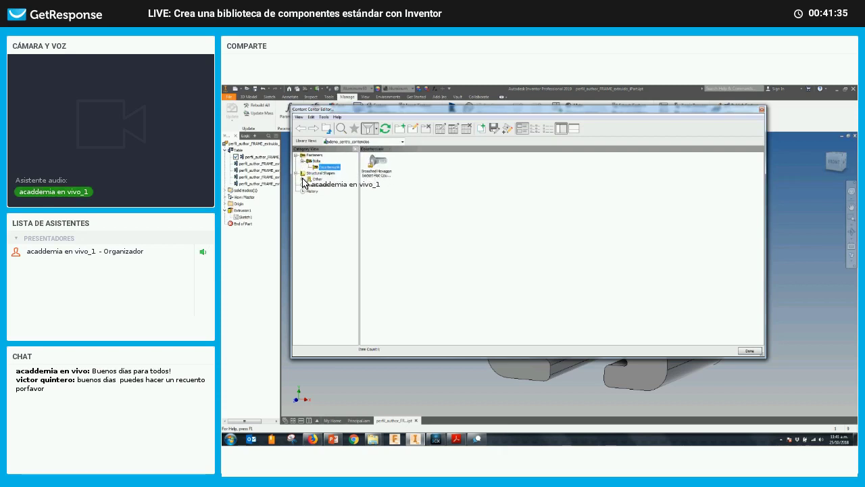
click(317, 180)
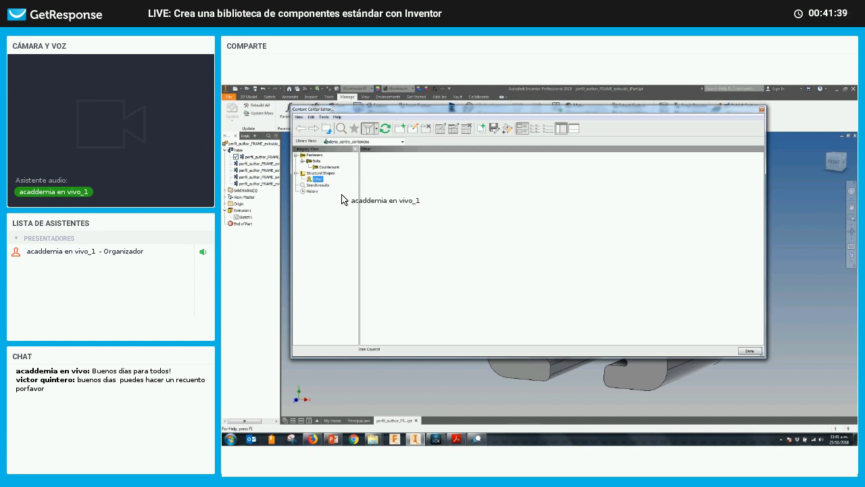
click(322, 174)
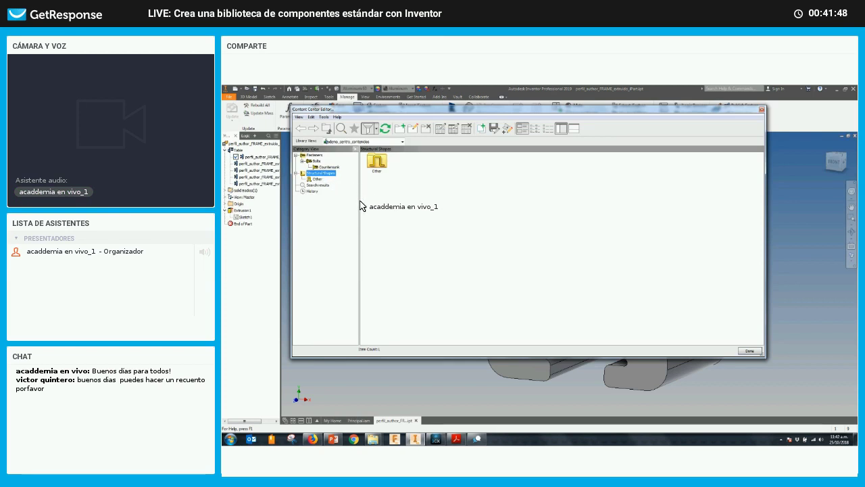
Step: Start creating a new category under Structural Shapes and browse for its image
right_click(321, 175)
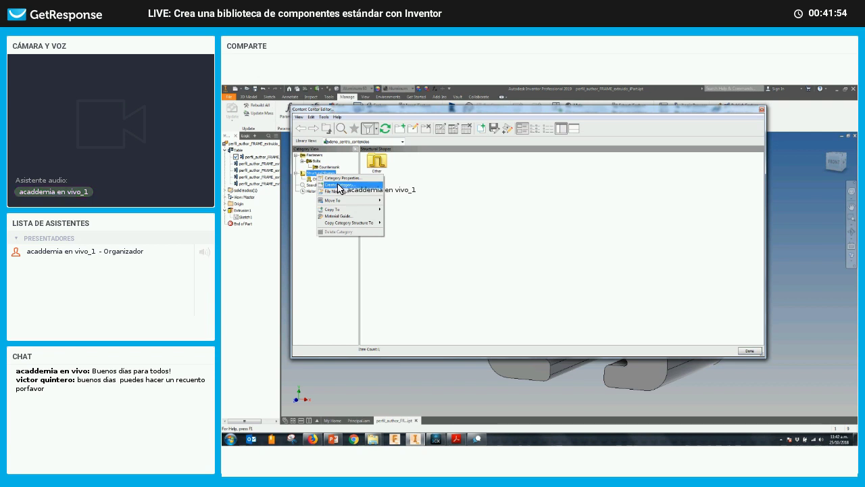
click(339, 186)
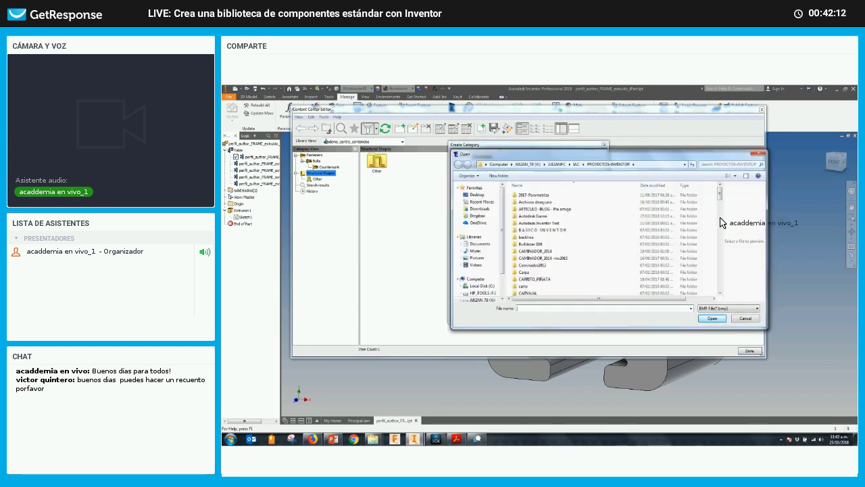
scroll(710, 246, down, 5)
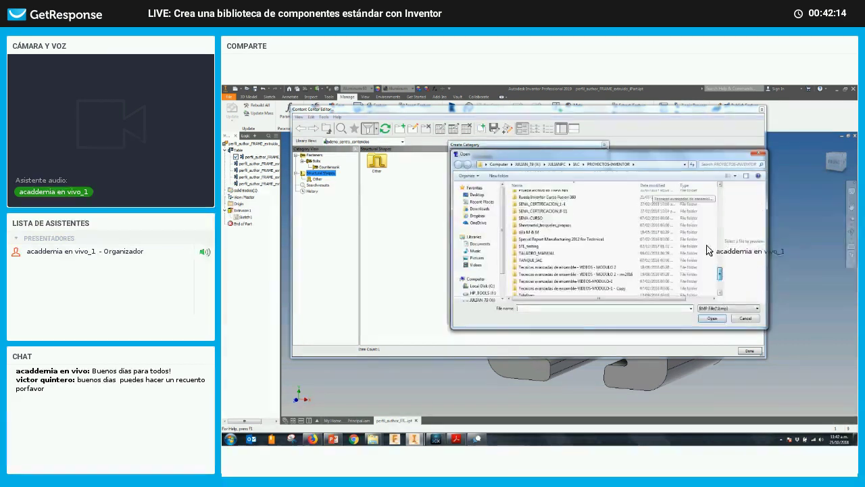
scroll(709, 277, down, 8)
scroll(709, 286, down, 2)
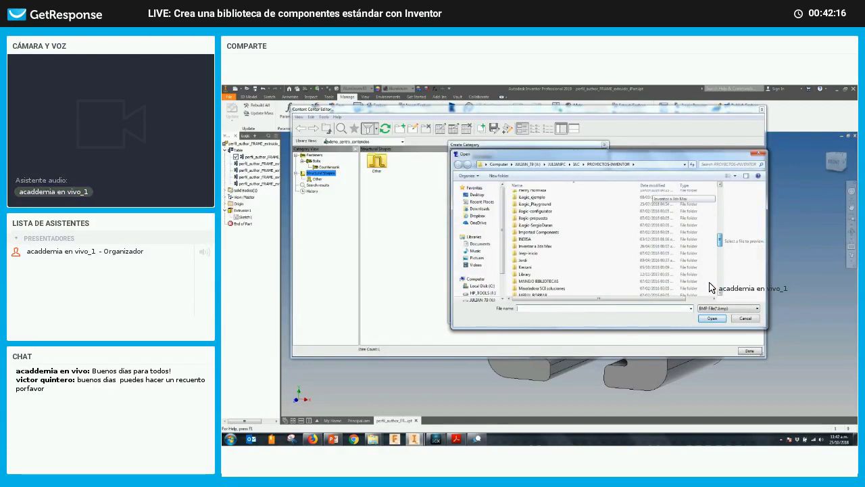
scroll(716, 285, down, 2)
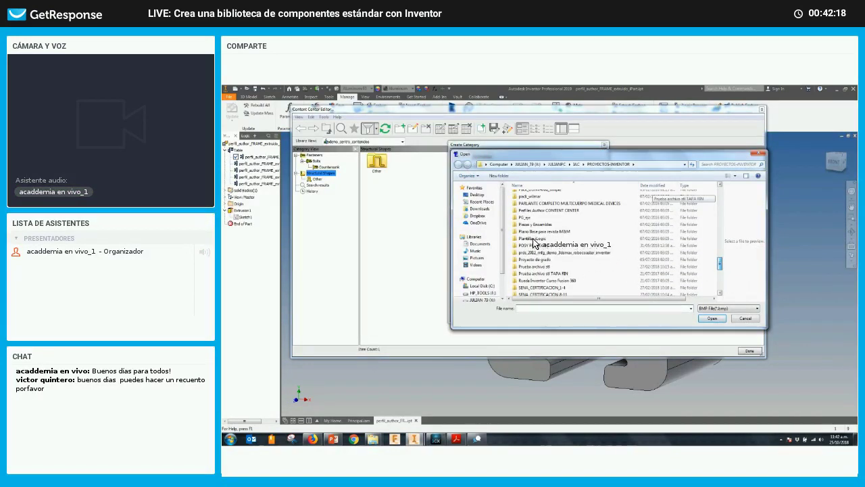
Step: Pick perfil_categoria.bmp from the test_frame folder, shown as large thumbnails, as the image
double_click(539, 229)
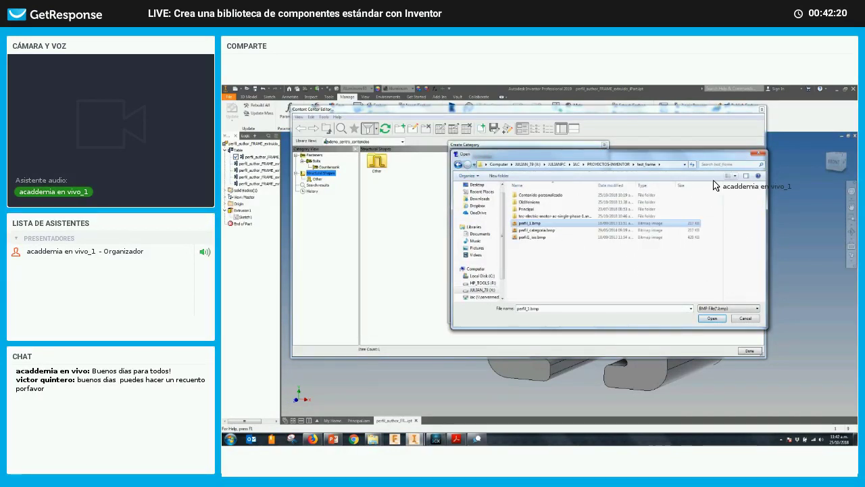
click(746, 175)
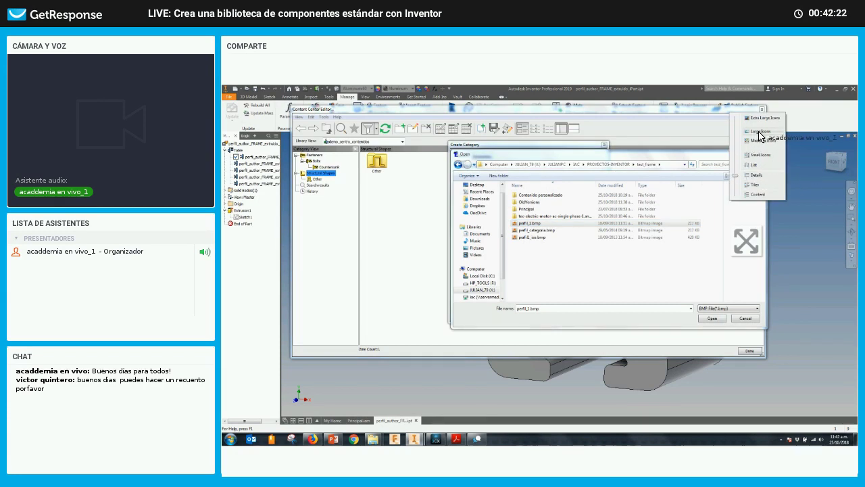
click(760, 132)
click(703, 202)
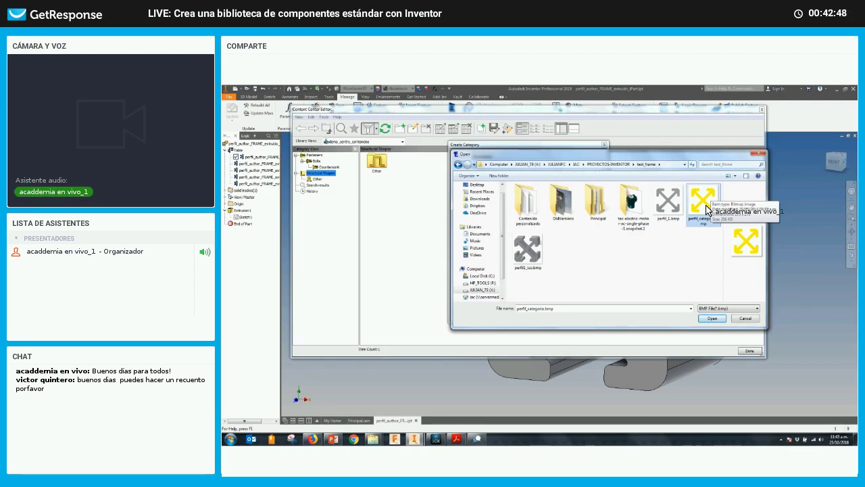
click(711, 318)
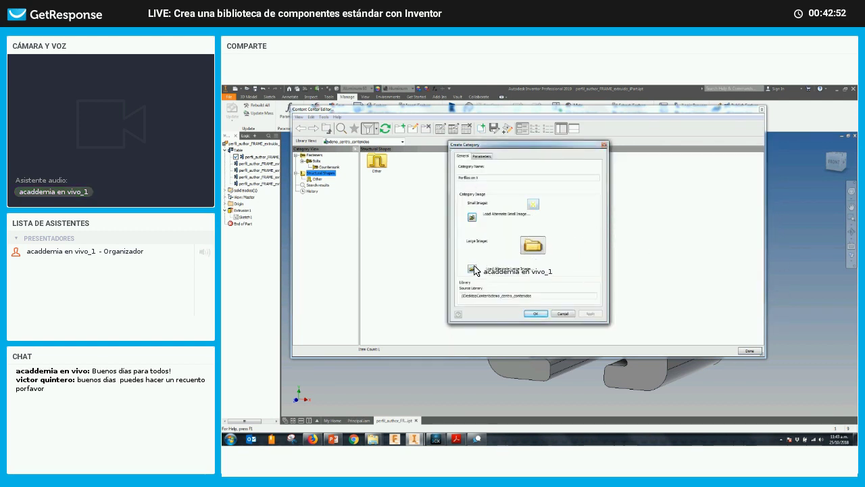
Step: Load perfil_categoria.bmp as the large image, review Parameters, and create the Perfiles en X category
click(472, 270)
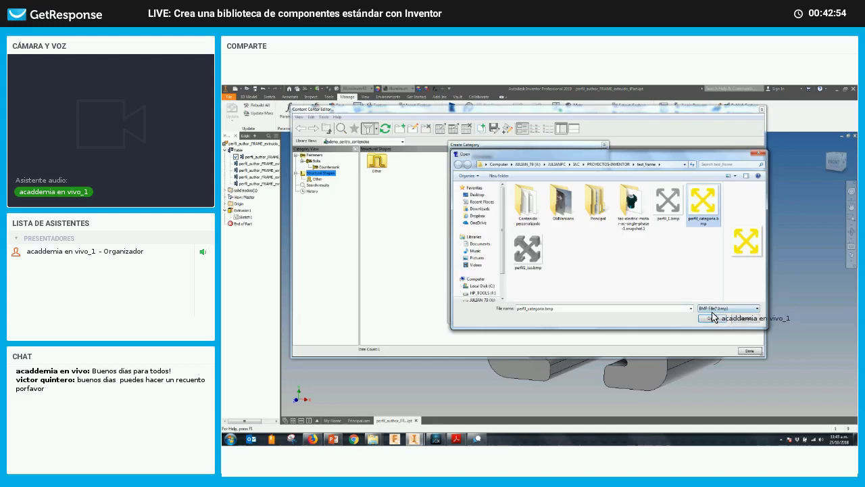
key(Return)
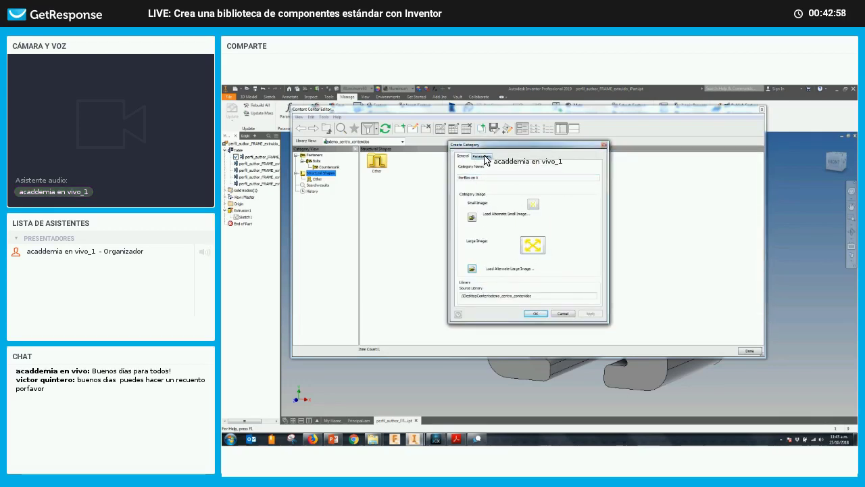
click(482, 157)
drag(597, 180, 597, 240)
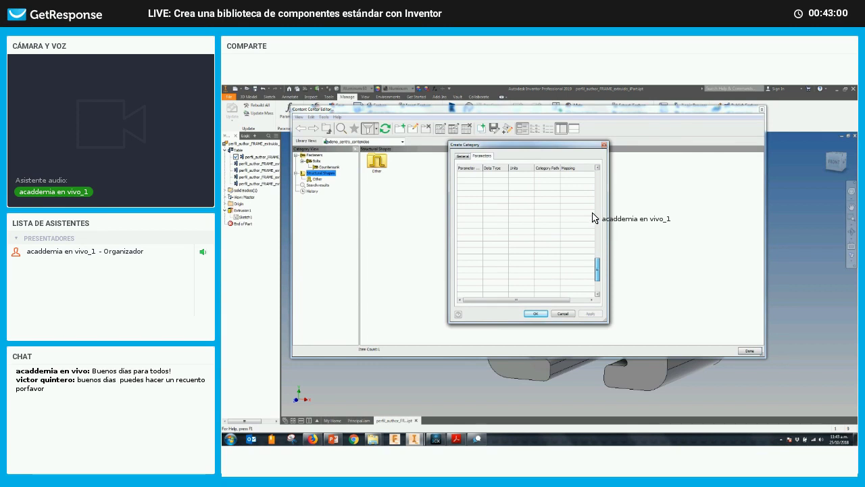
click(596, 175)
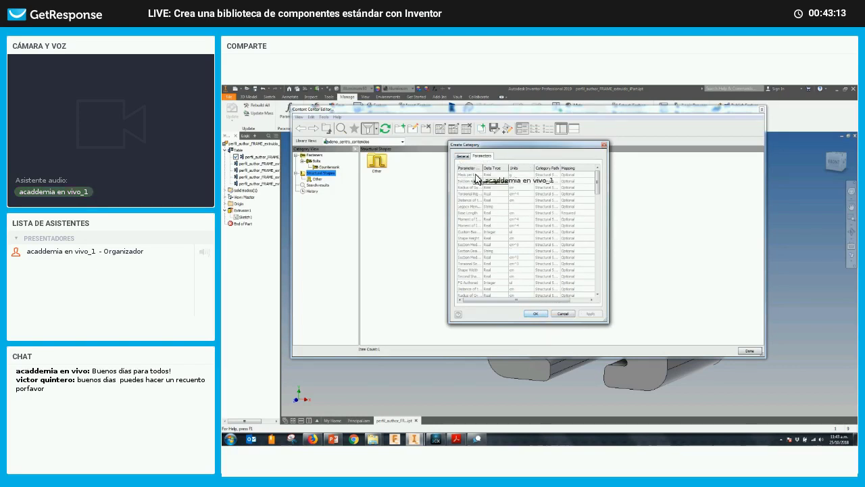
click(462, 156)
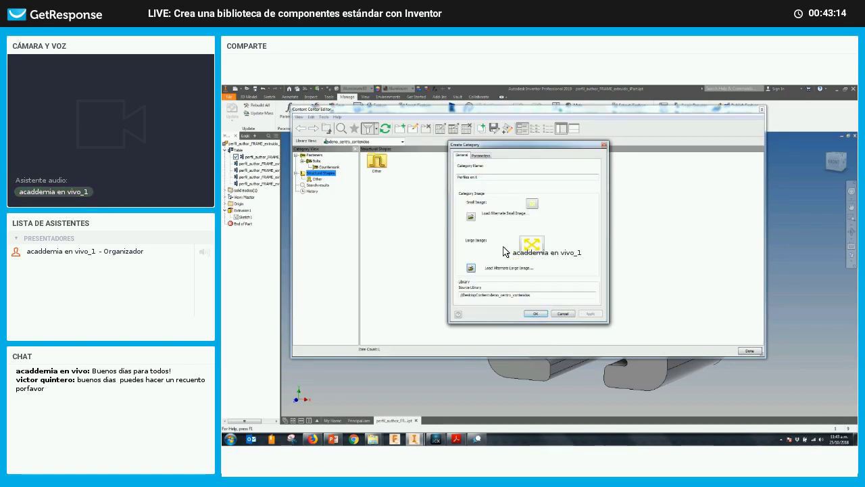
click(535, 314)
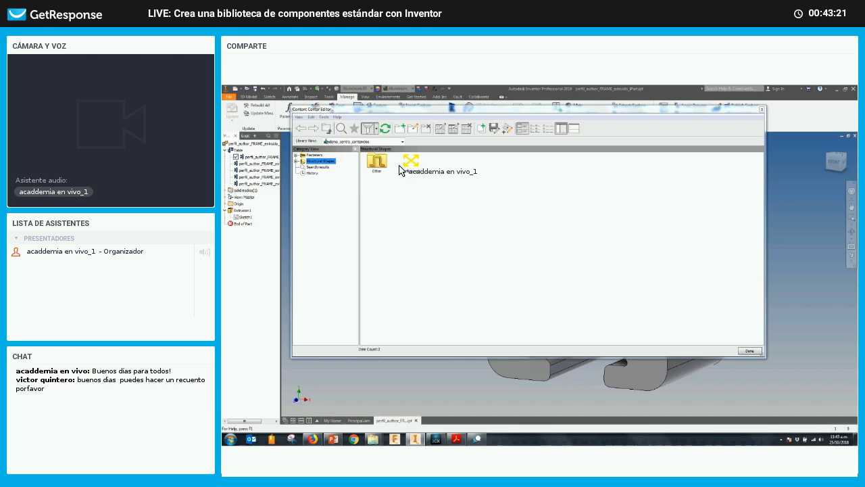
Step: Select the new Perfiles en X category and close the Content Center Editor
click(409, 163)
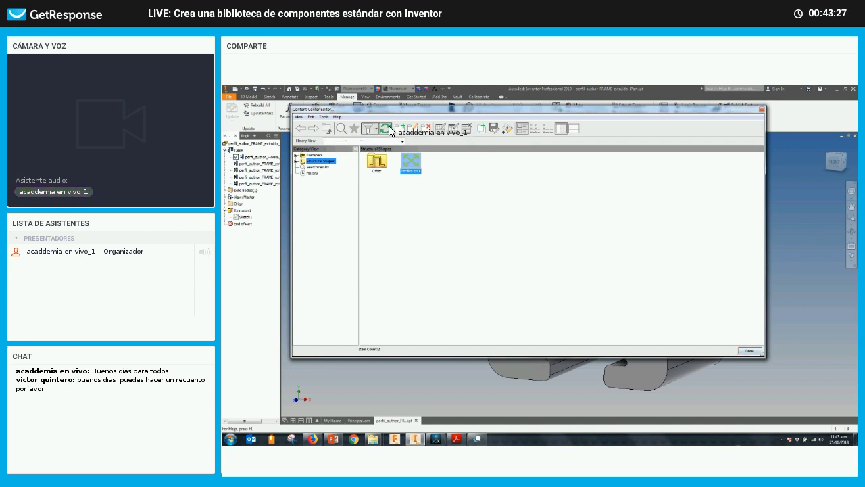
click(740, 350)
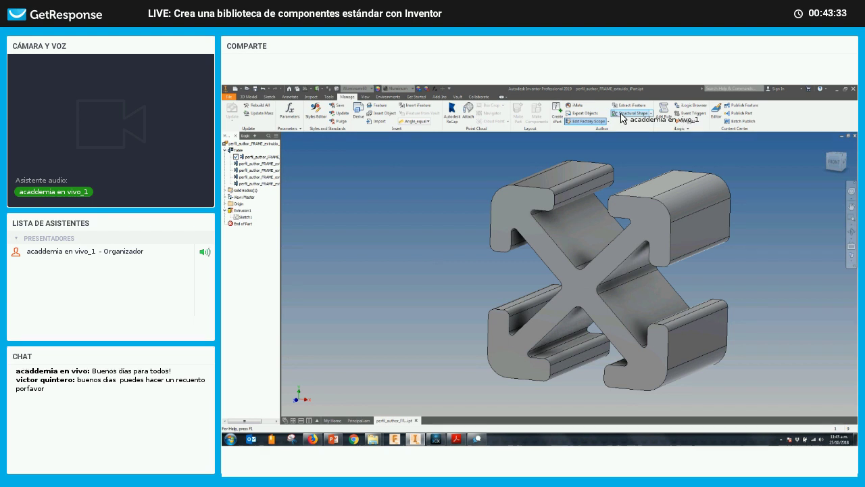
Step: Open Structural Shape Authoring for the X profile and choose the Perfiles en X category
click(642, 113)
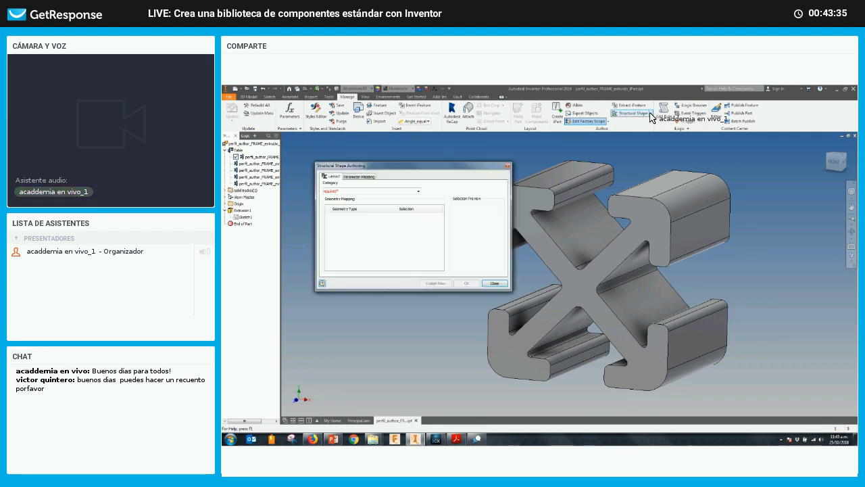
click(652, 115)
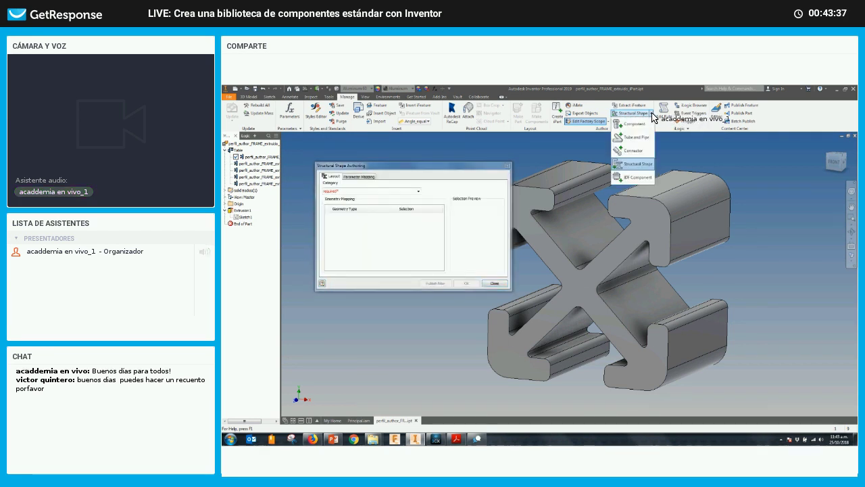
click(635, 163)
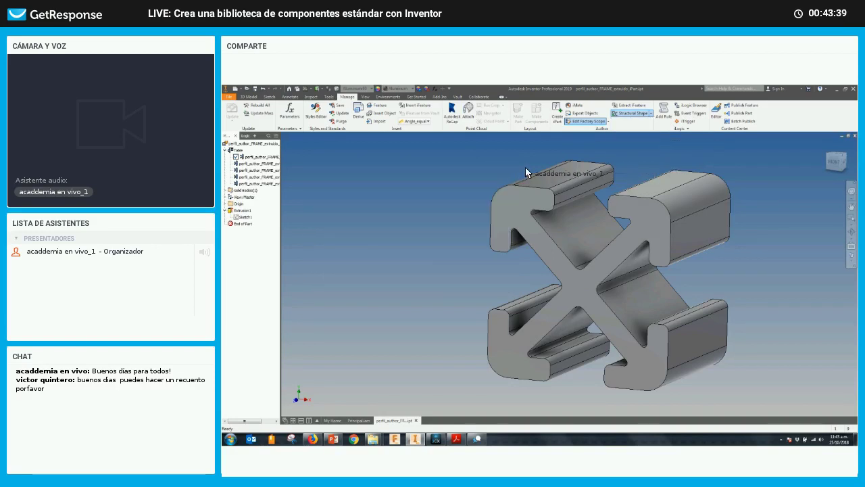
click(633, 113)
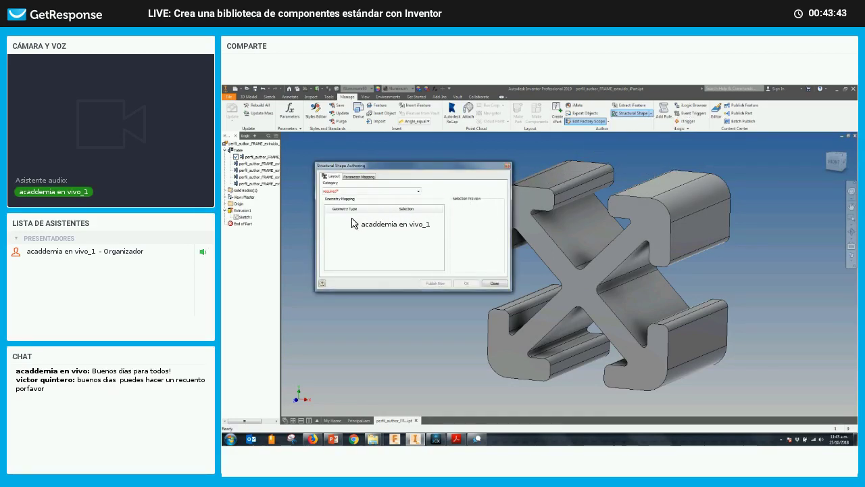
key(alt+Down)
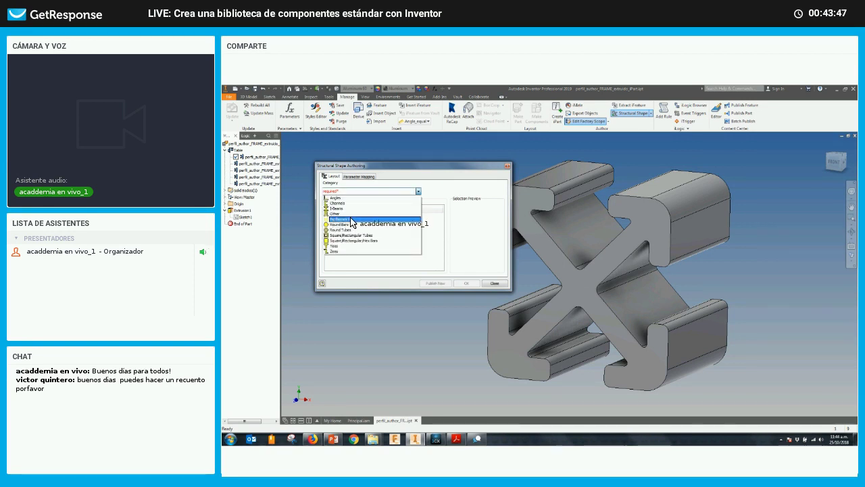
click(351, 221)
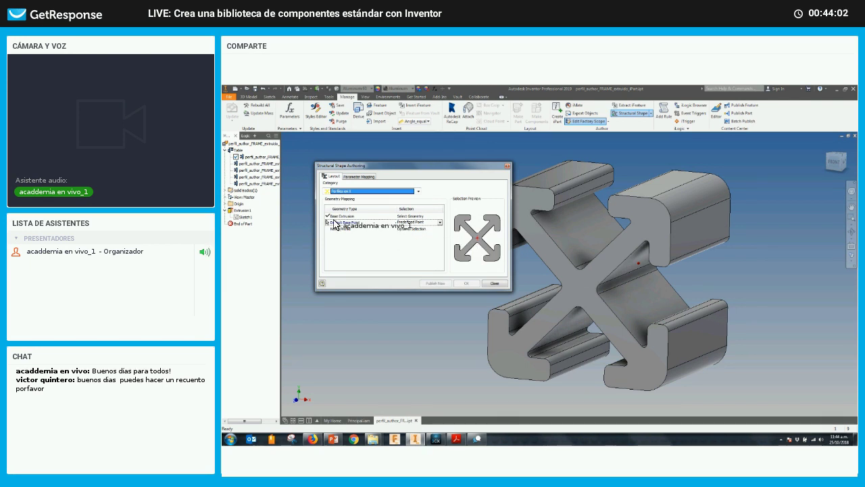
Step: Map the X-profile extrusion as the Base Extrusion
click(414, 224)
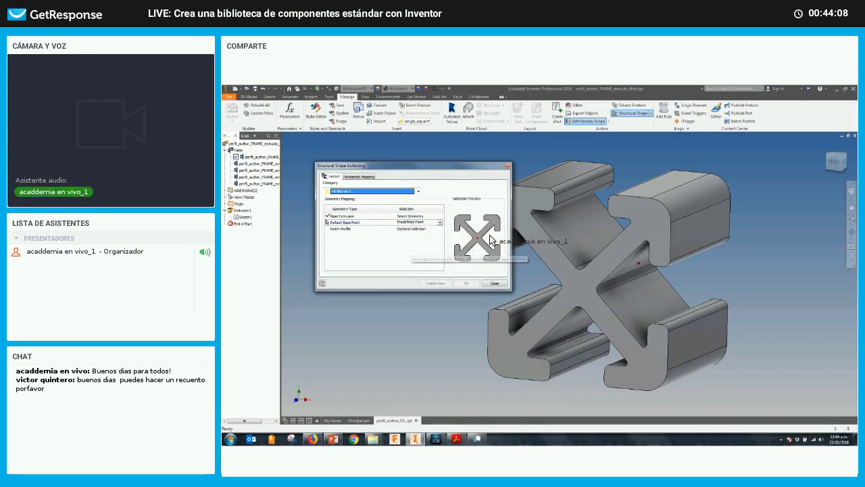
click(369, 216)
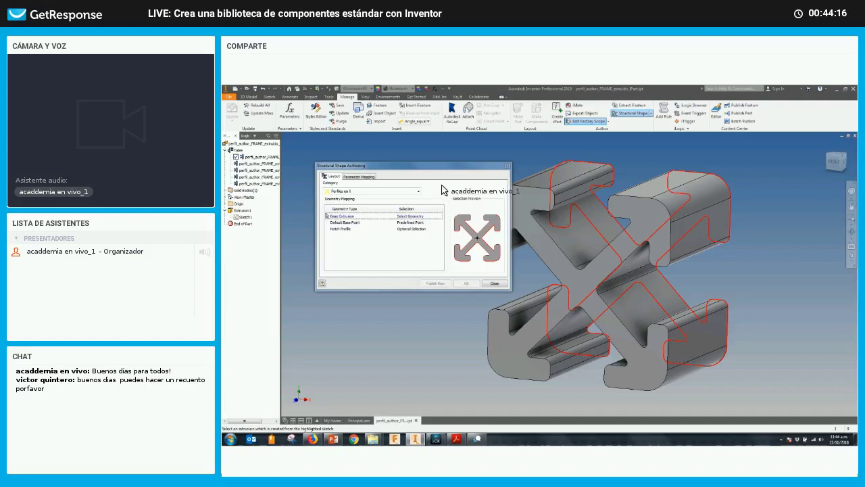
drag(436, 166, 422, 160)
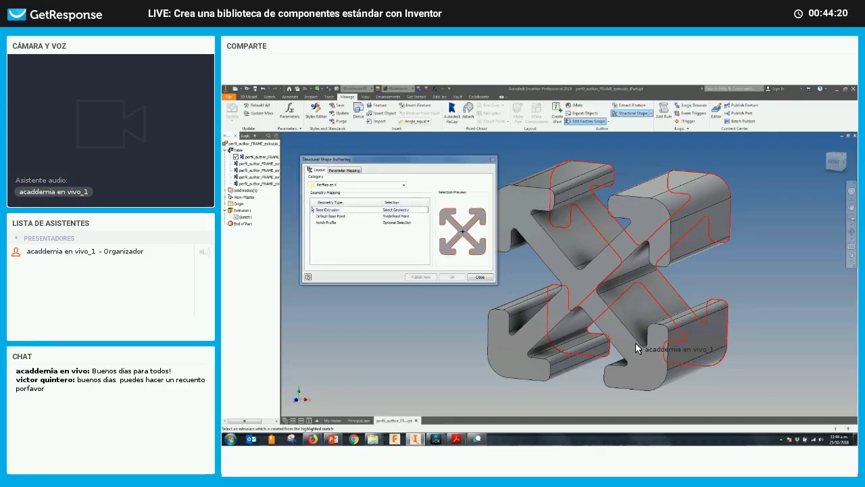
shift+middle_drag(637, 348, 294, 226)
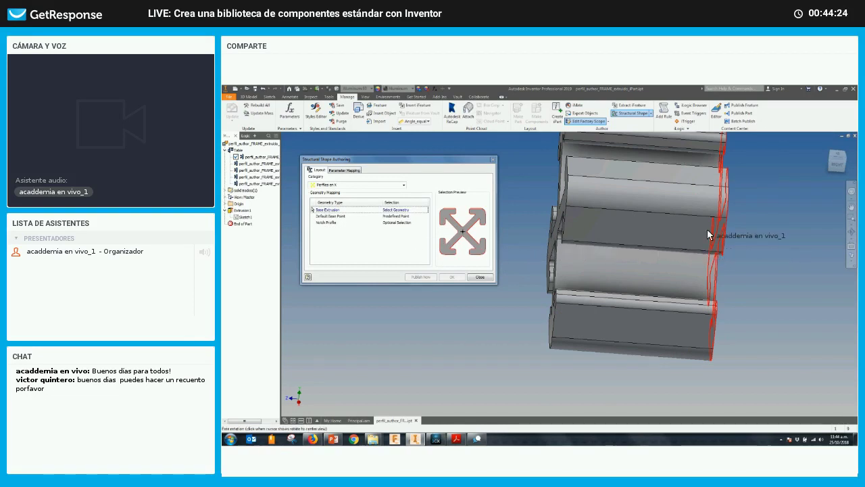
click(654, 227)
click(382, 216)
Step: Set the Default Base Point to the profile's centre point picked from geometry
click(382, 216)
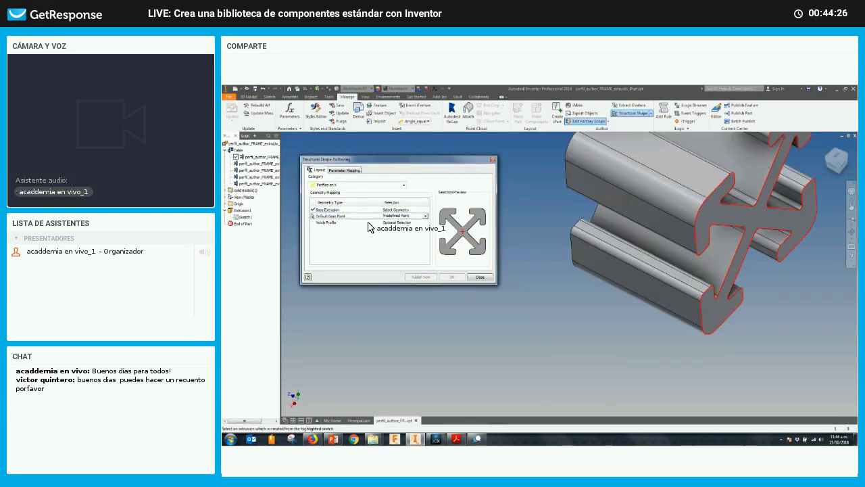
click(376, 246)
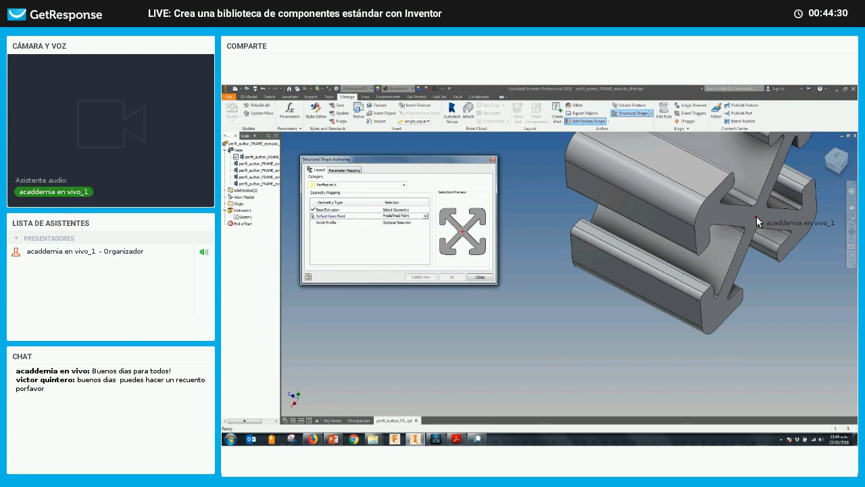
click(397, 216)
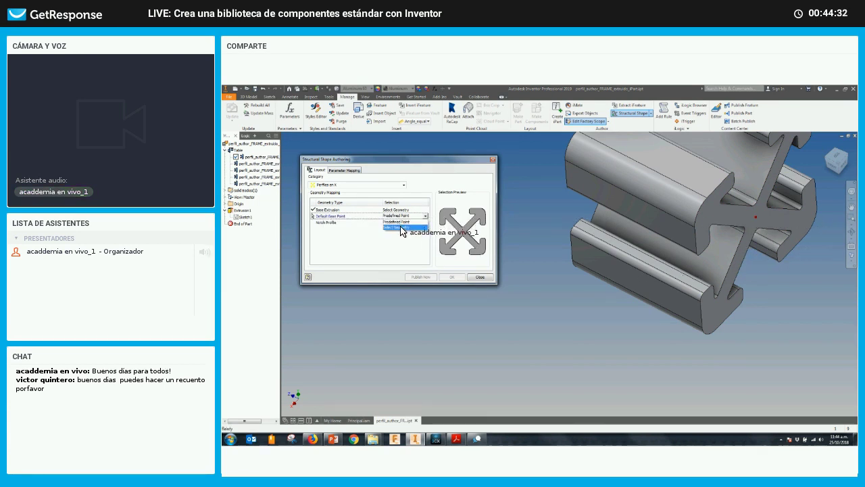
click(401, 228)
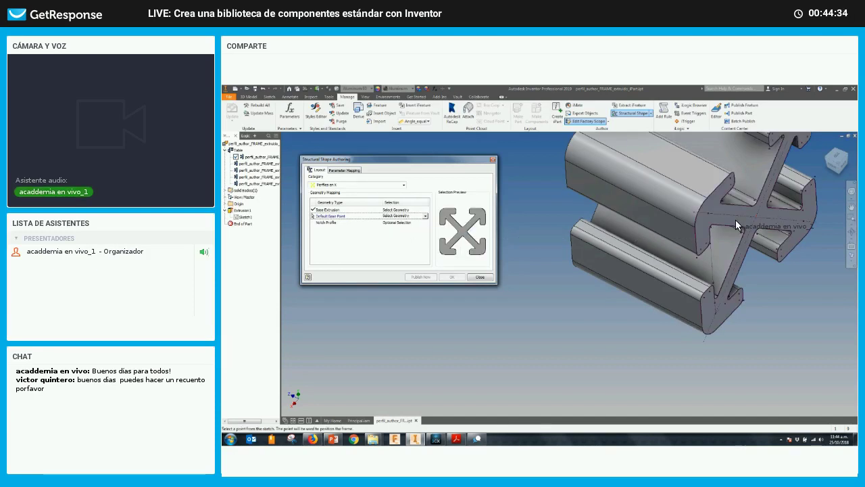
click(756, 215)
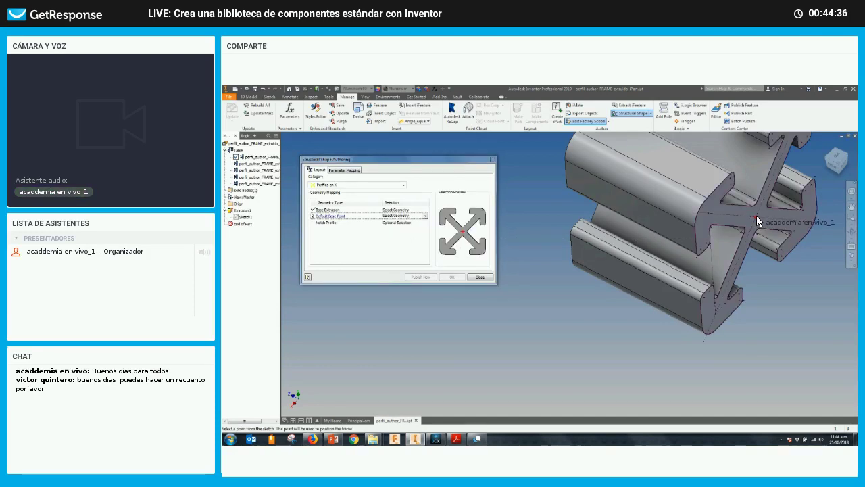
Step: Map the X-shaped end face as the Notch Profile
click(333, 227)
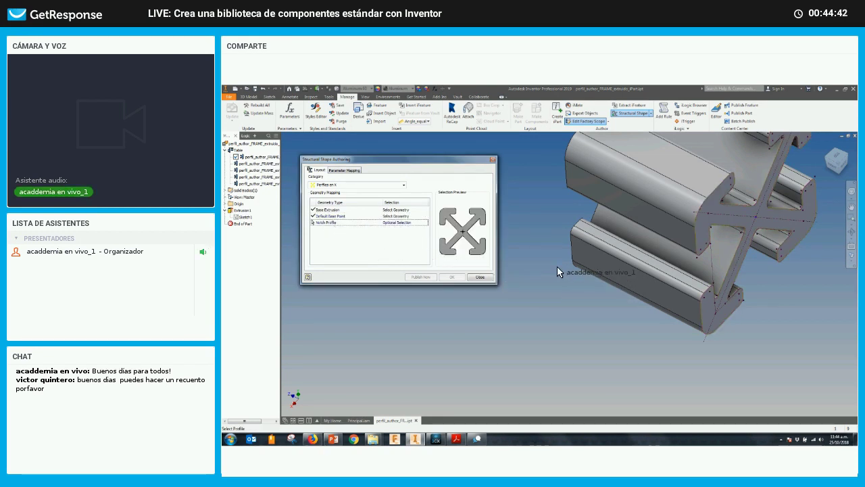
click(714, 185)
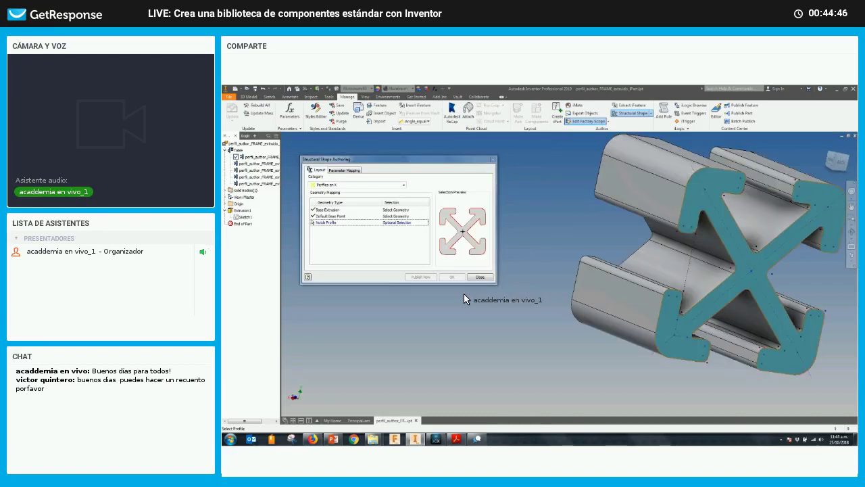
click(345, 217)
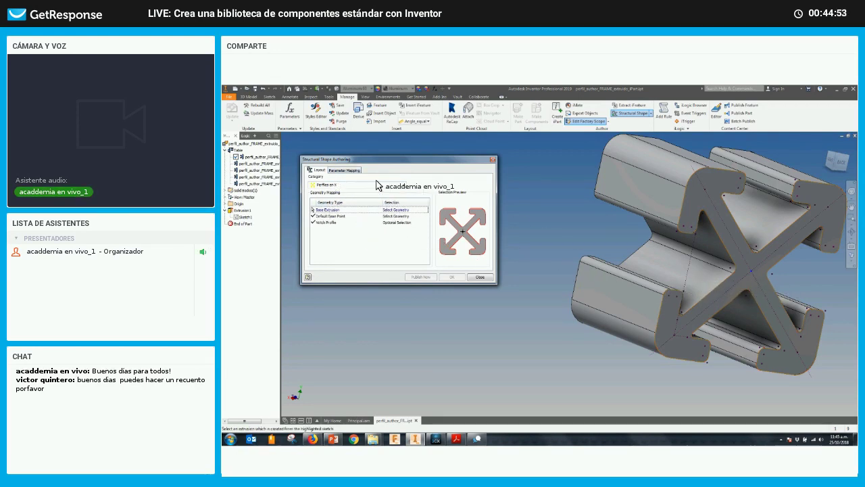
Step: On the Parameter Mapping tab, link Base Length to the Largo_extrusion table column
click(342, 170)
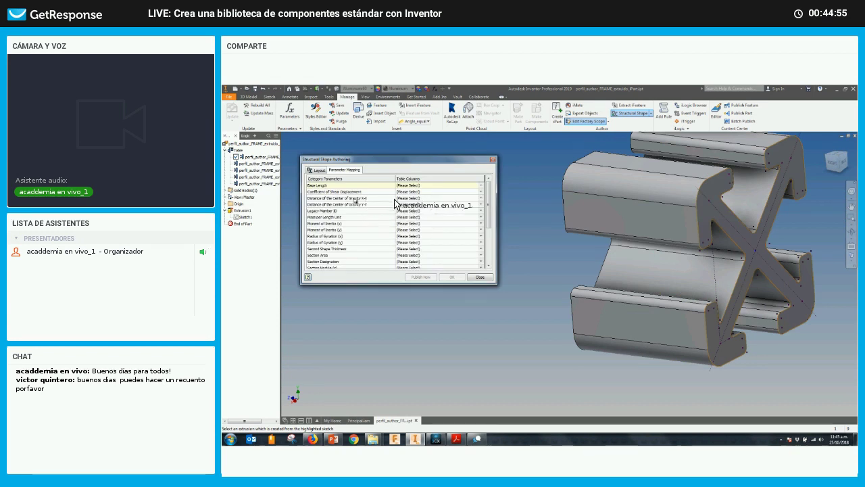
scroll(489, 248, down, 1)
scroll(489, 229, up, 1)
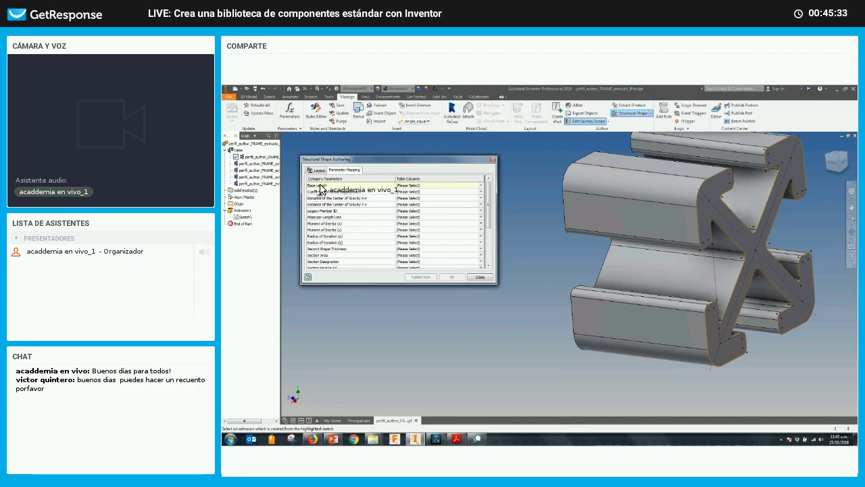
click(481, 186)
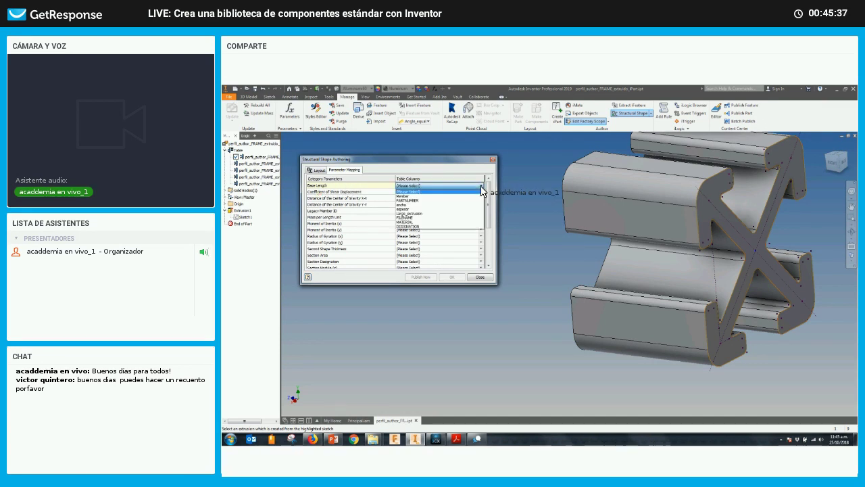
click(420, 214)
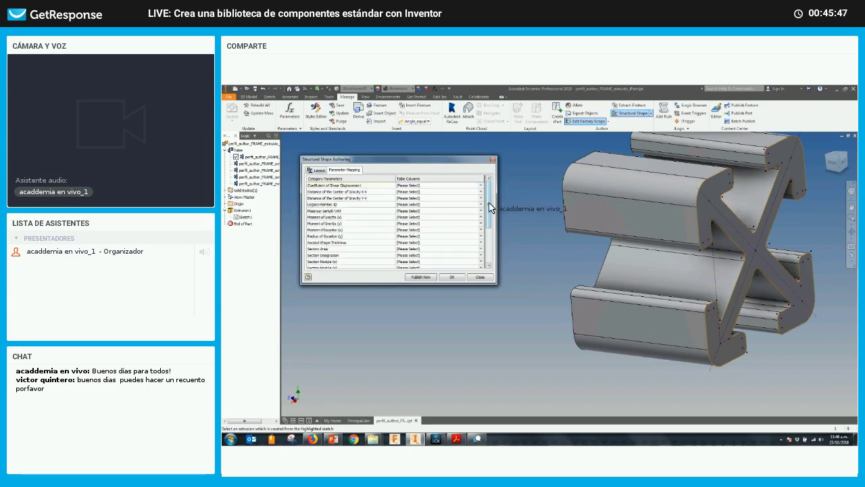
mouse_move(489, 198)
mouse_down()
mouse_move(491, 214)
mouse_move(488, 192)
mouse_up()
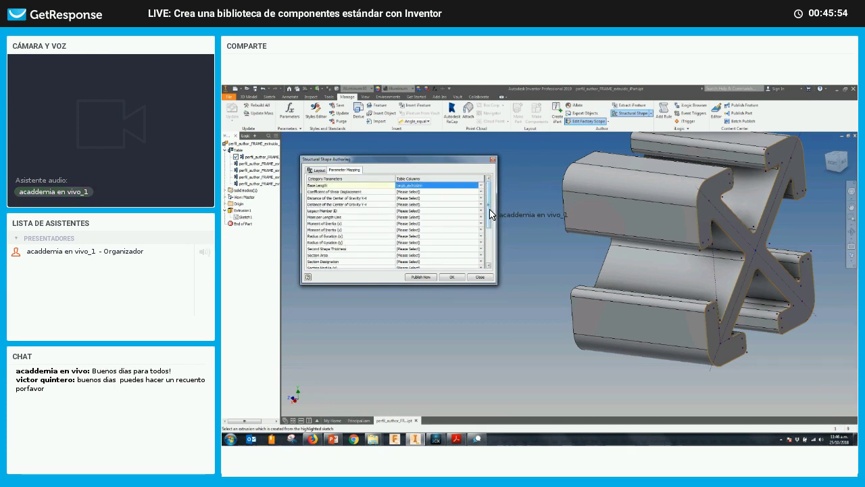
drag(490, 214, 492, 236)
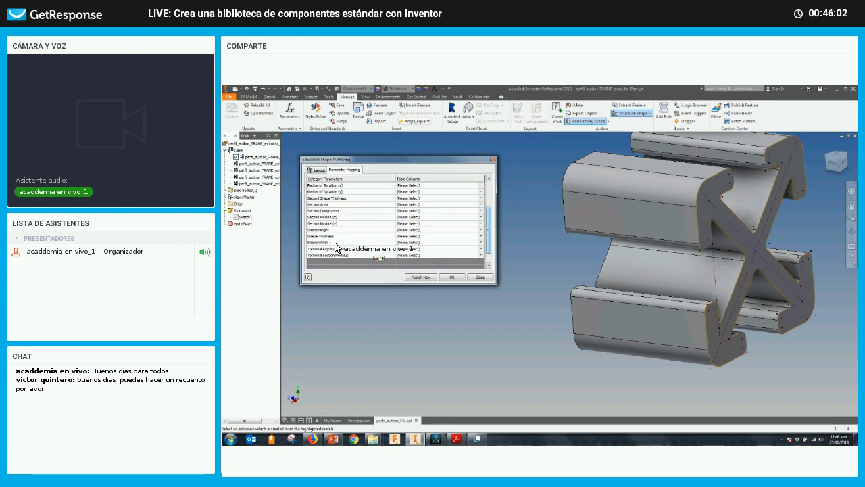
Step: Map Shape Width to the ancho table column
mouse_move(489, 248)
mouse_down()
mouse_move(487, 223)
mouse_move(489, 251)
mouse_move(450, 259)
mouse_up()
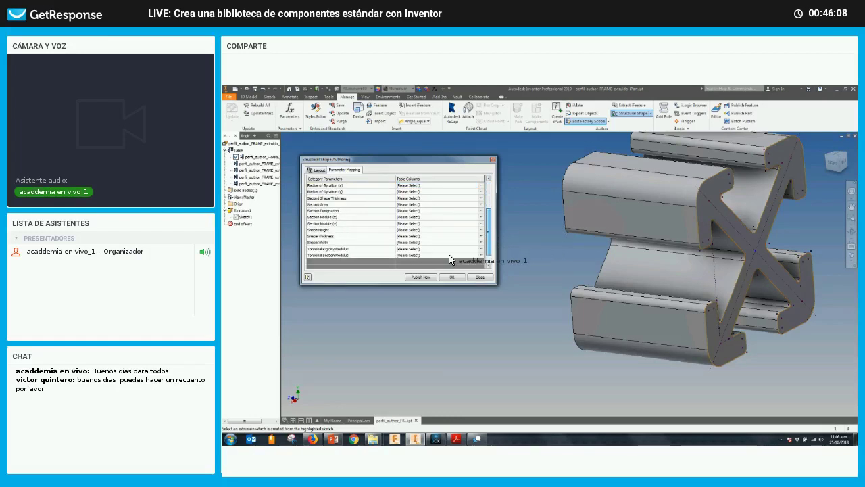
click(480, 242)
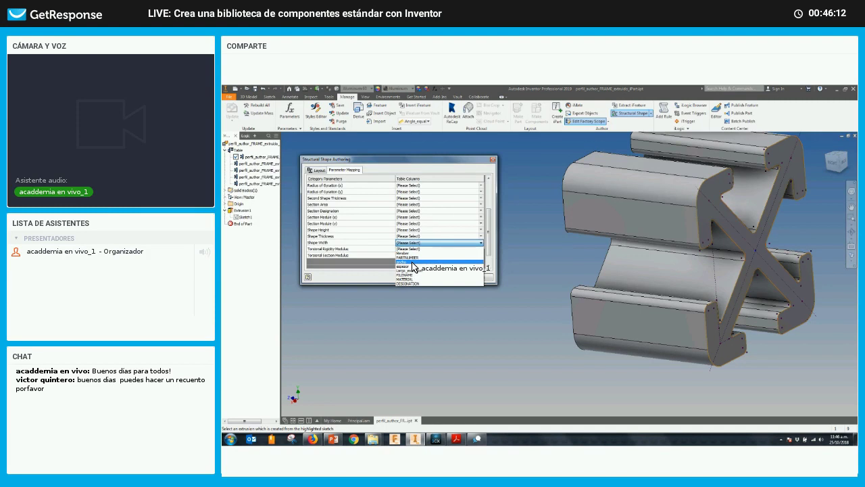
click(412, 263)
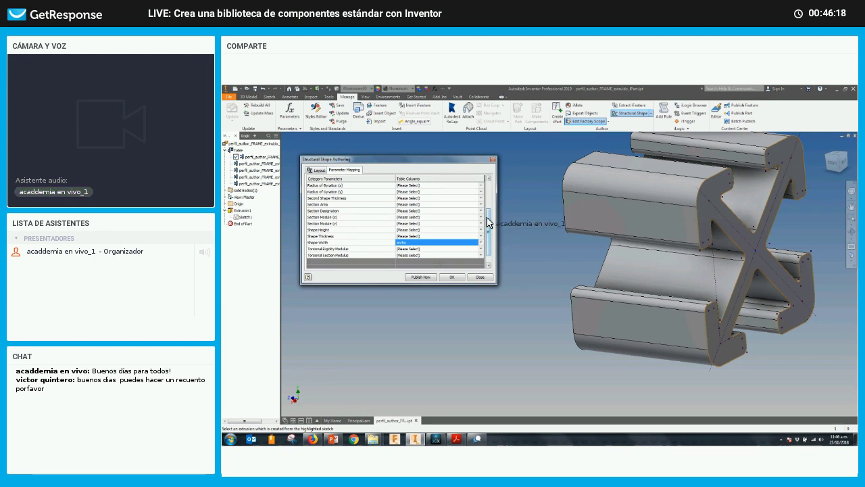
Step: Map Shape Thickness to the espesor table column
drag(488, 221, 488, 216)
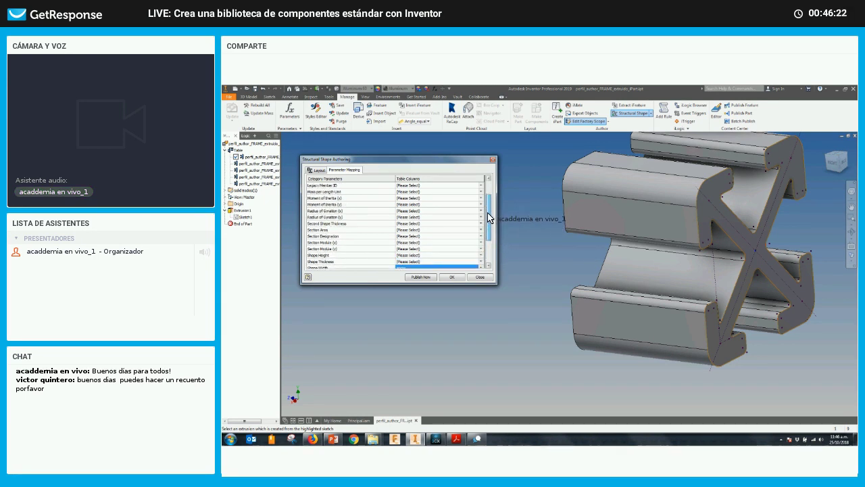
drag(488, 216, 487, 223)
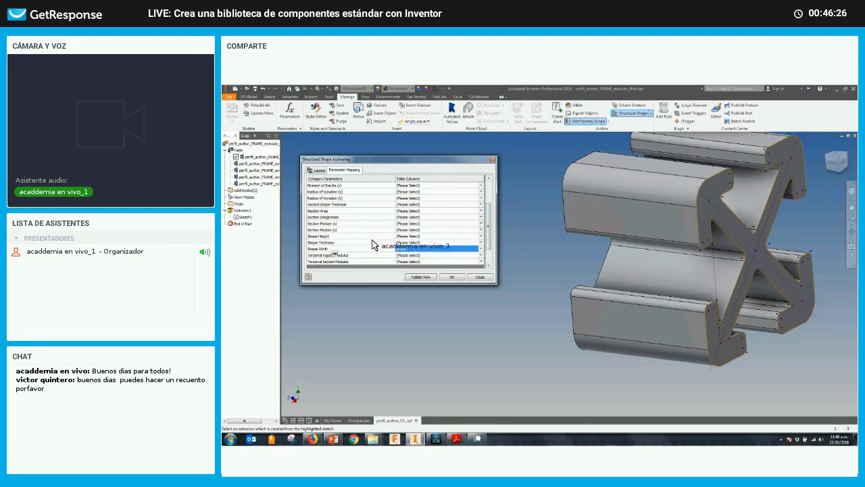
click(464, 248)
click(467, 255)
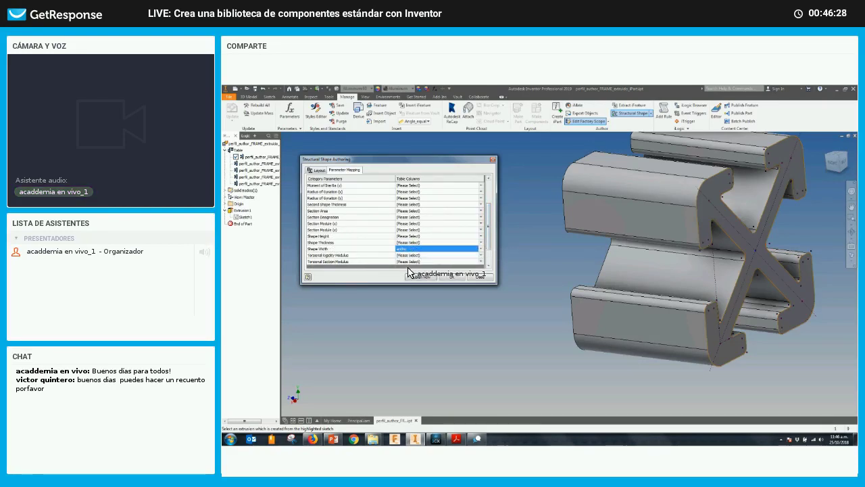
click(464, 242)
click(463, 253)
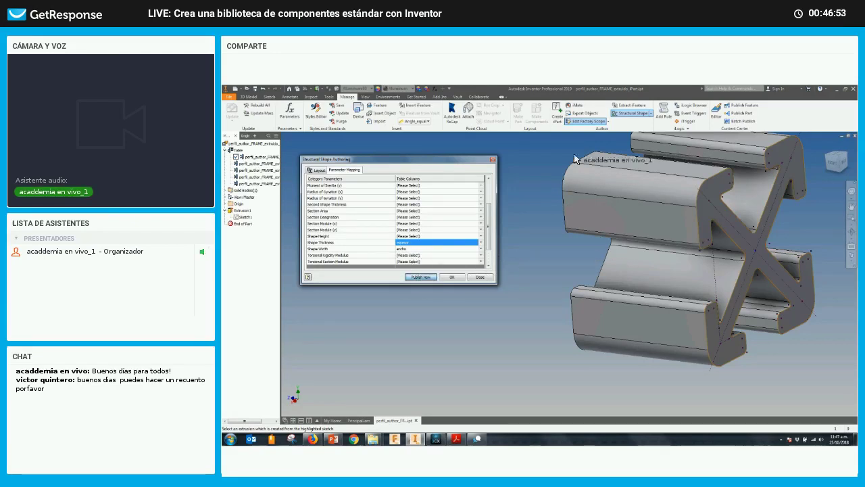
Step: Start Publish Now, acknowledge the message, and review the library and language options
click(611, 120)
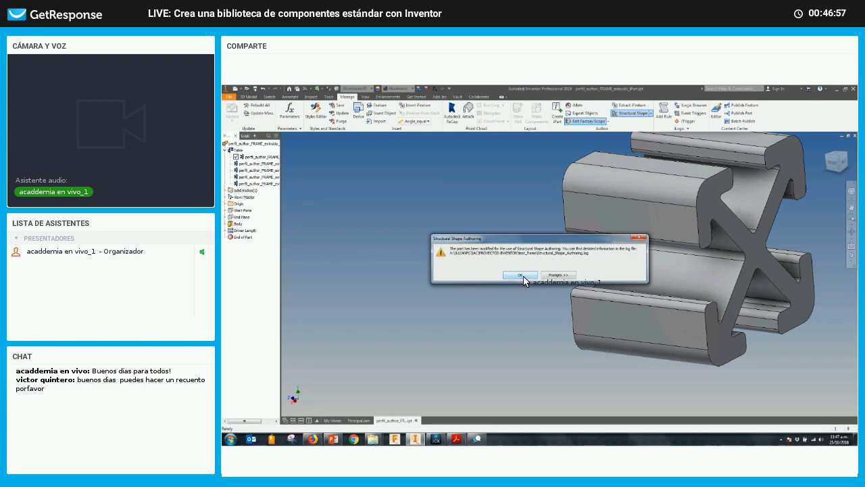
click(522, 276)
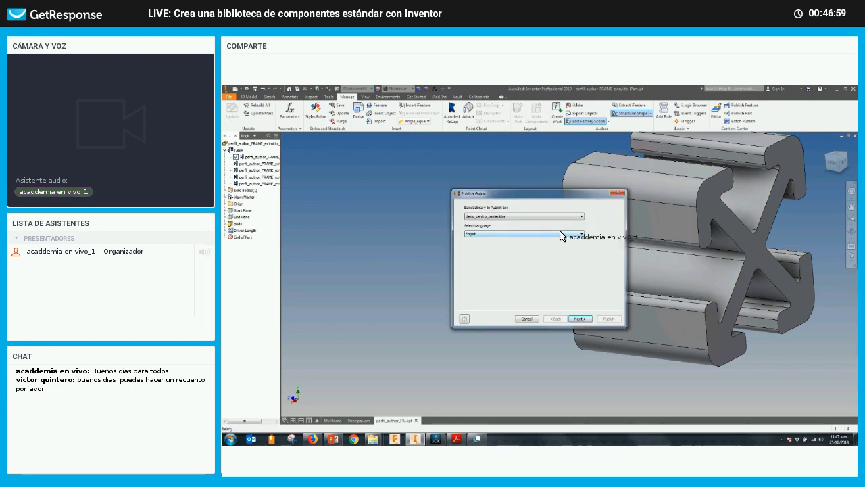
click(480, 217)
click(480, 216)
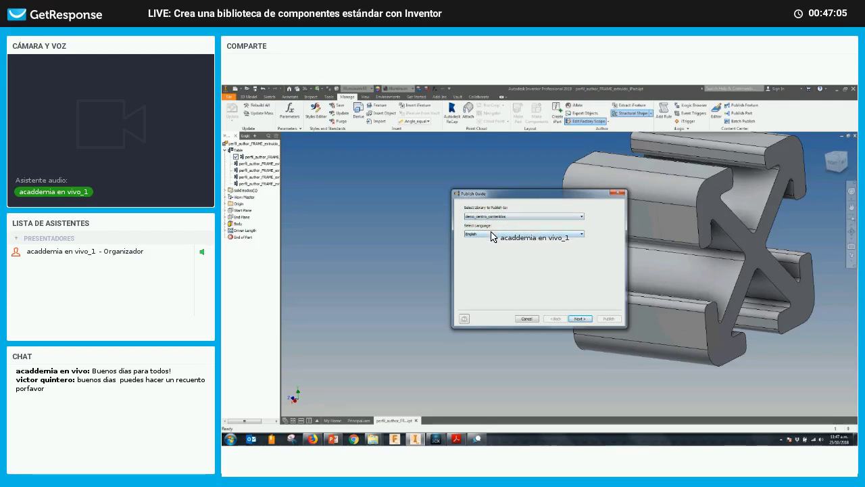
click(492, 236)
click(494, 232)
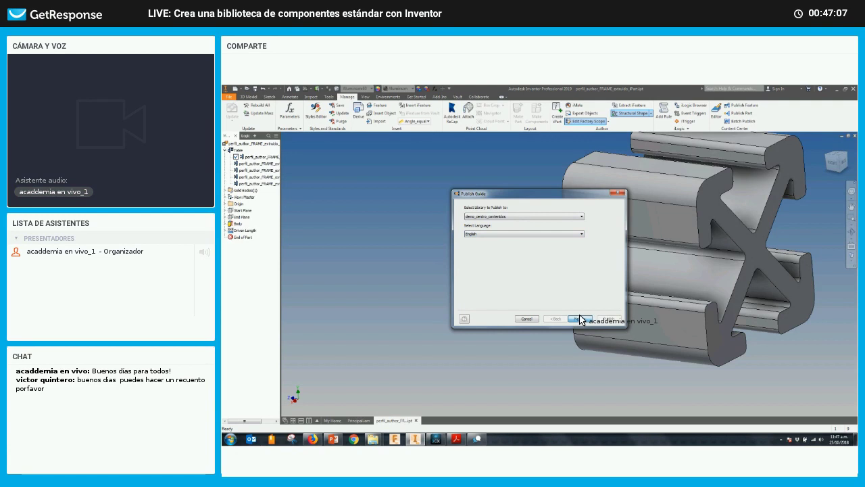
click(580, 319)
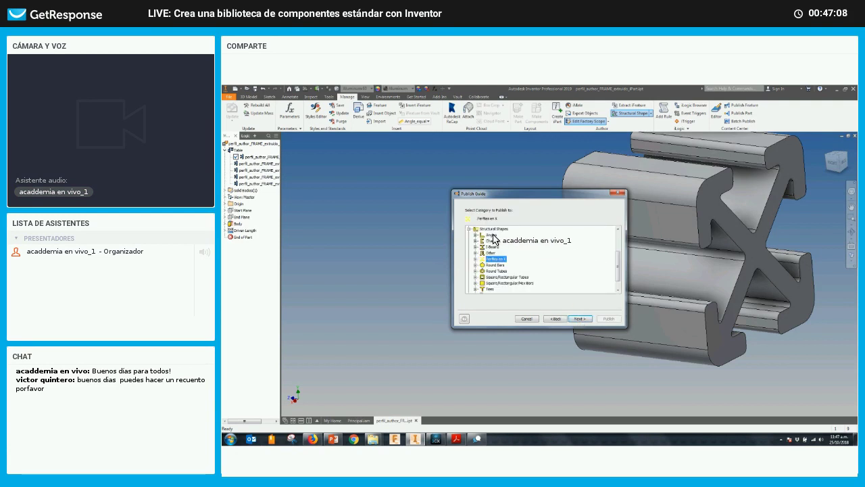
Step: Confirm demo_centro_contenidos as the target library and accept the Perfiles en X category
click(551, 318)
click(484, 217)
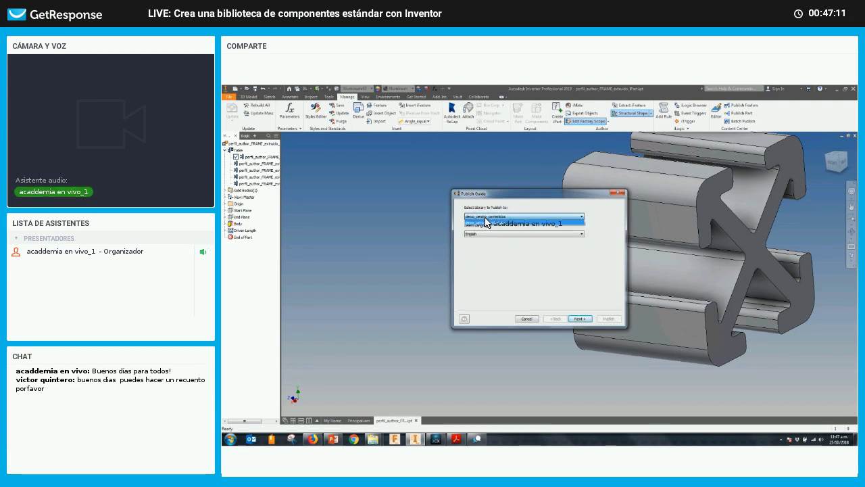
click(509, 222)
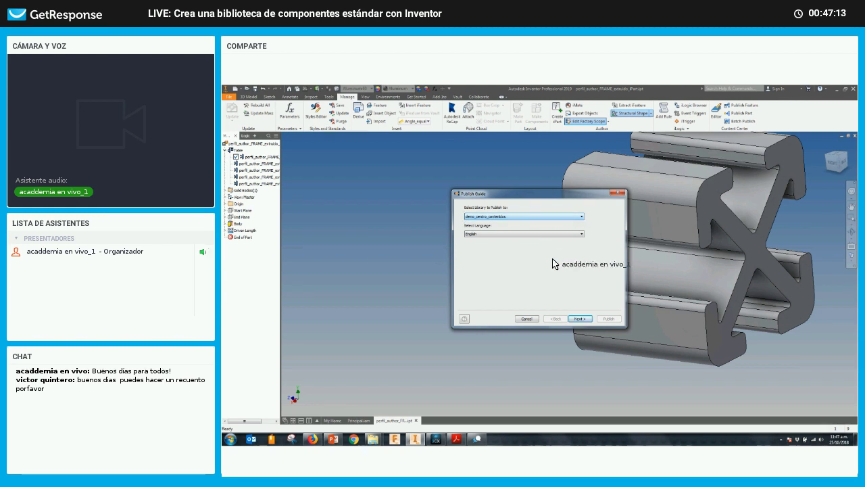
click(580, 318)
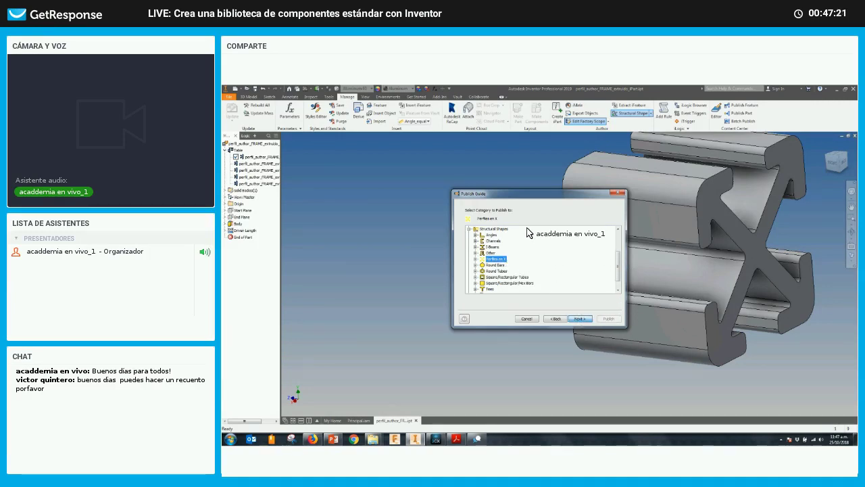
click(581, 318)
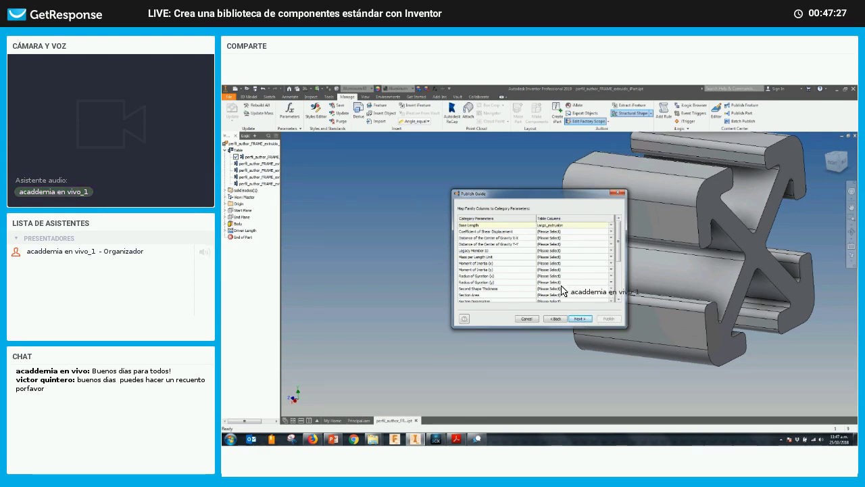
Step: Add ancho and espesor as family key columns, with ancho first
click(580, 318)
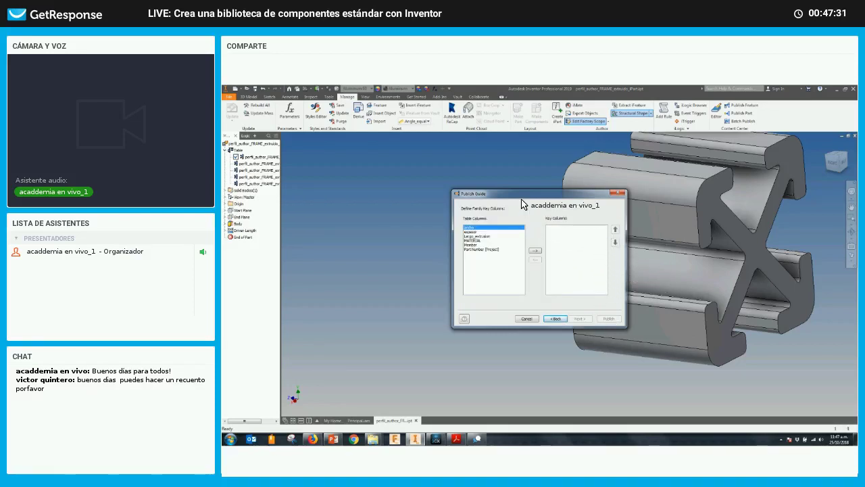
drag(445, 174, 438, 175)
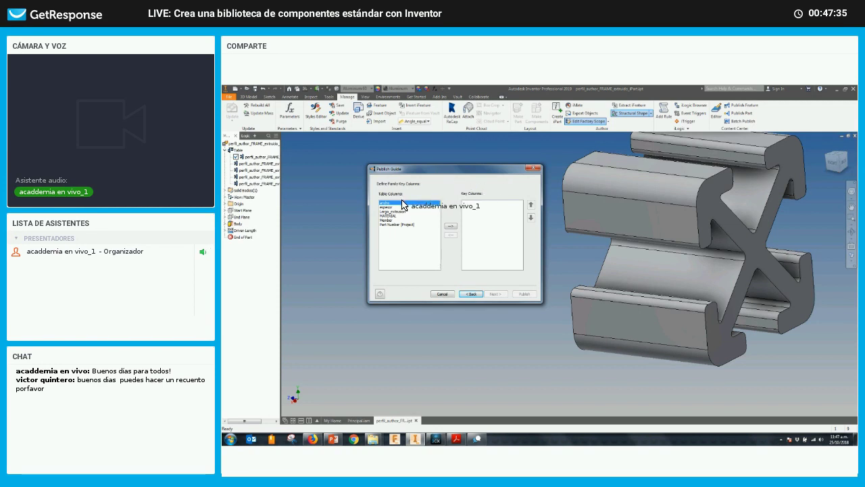
click(450, 226)
click(391, 207)
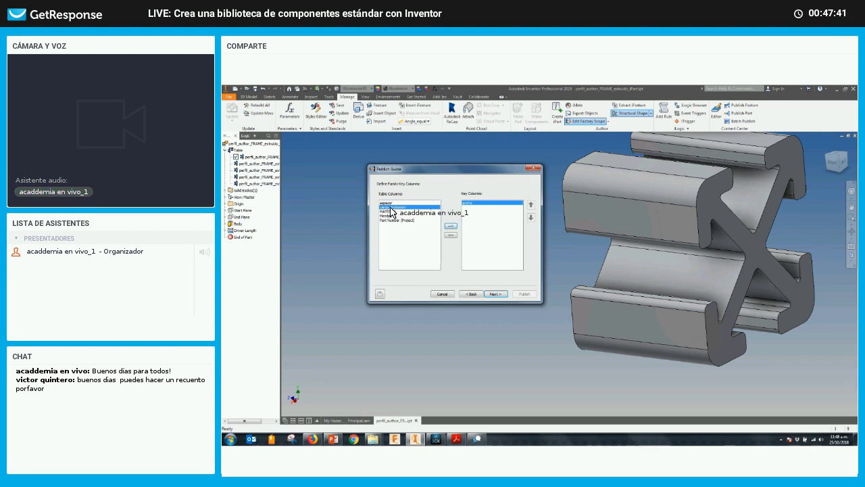
click(389, 203)
click(449, 228)
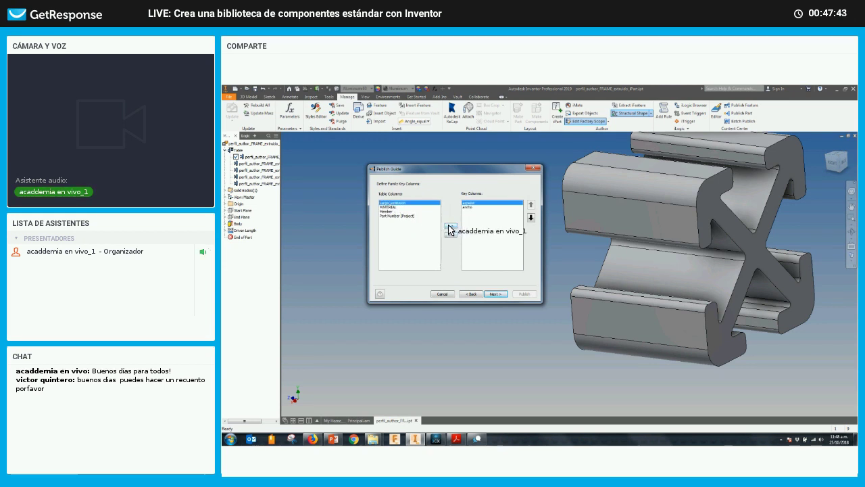
click(470, 208)
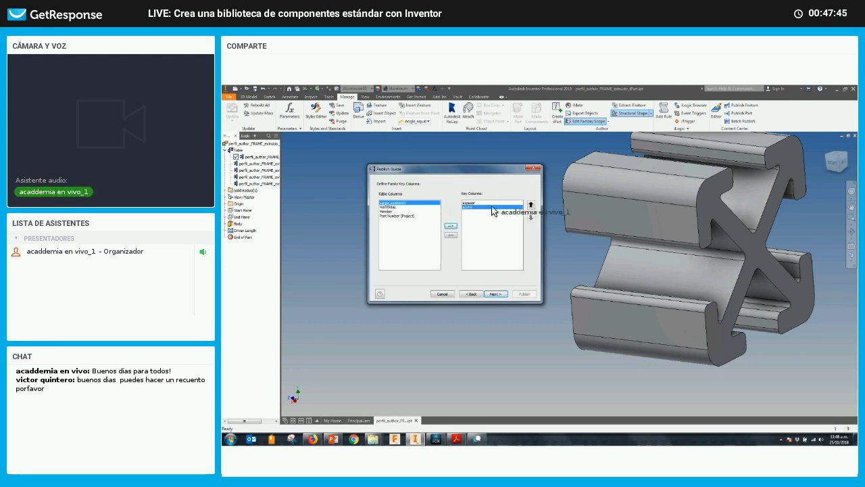
click(530, 204)
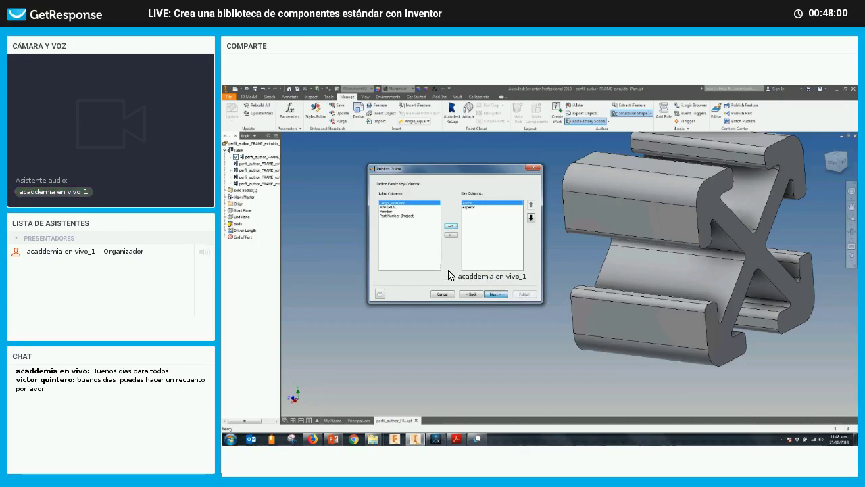
Step: Add MATERIAL as a key column and move it below ancho and espesor
click(398, 207)
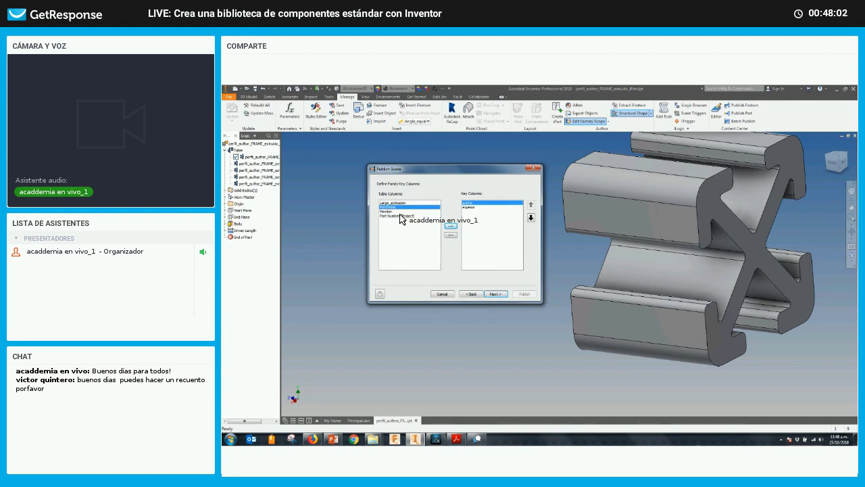
click(450, 226)
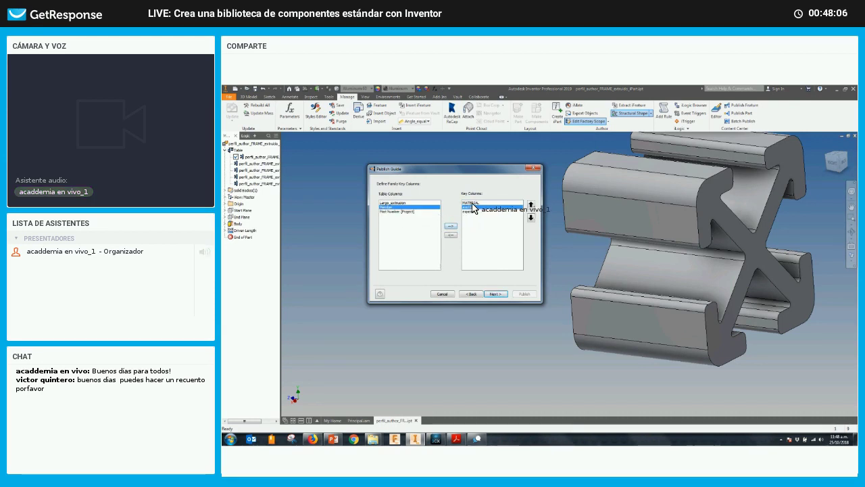
click(530, 217)
click(531, 217)
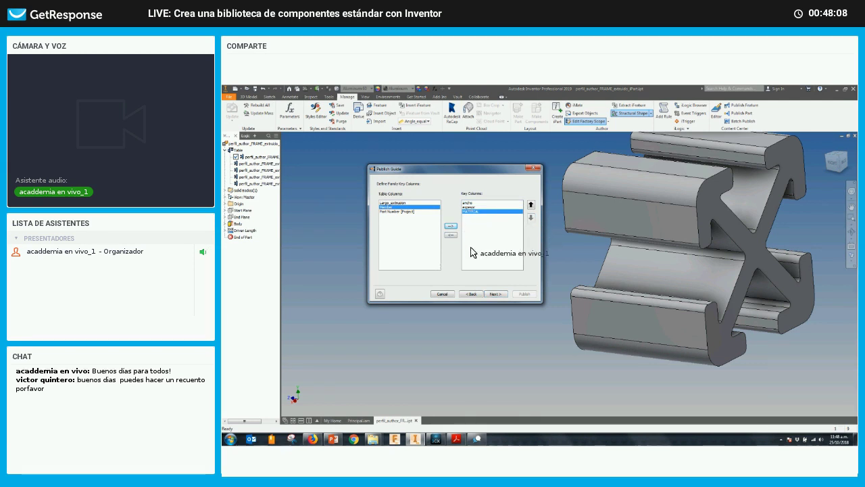
Step: Enter the family description and choose ACME as the standard organization
click(498, 294)
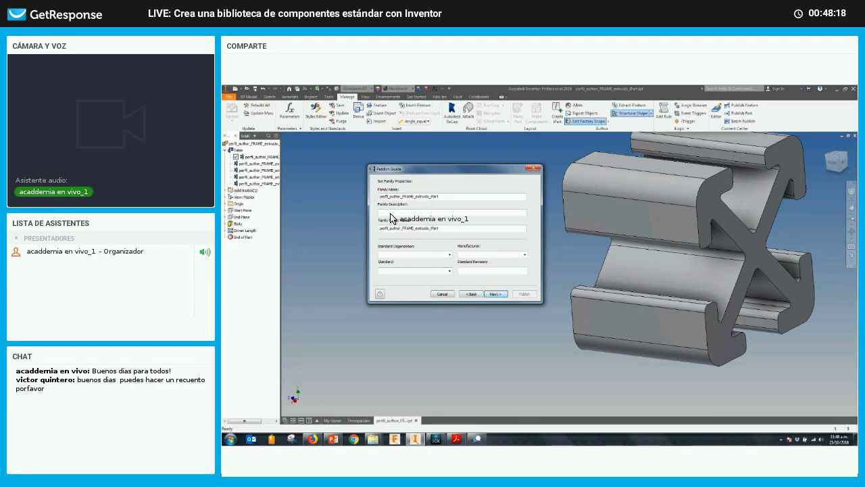
text(perfil en X con puntas)
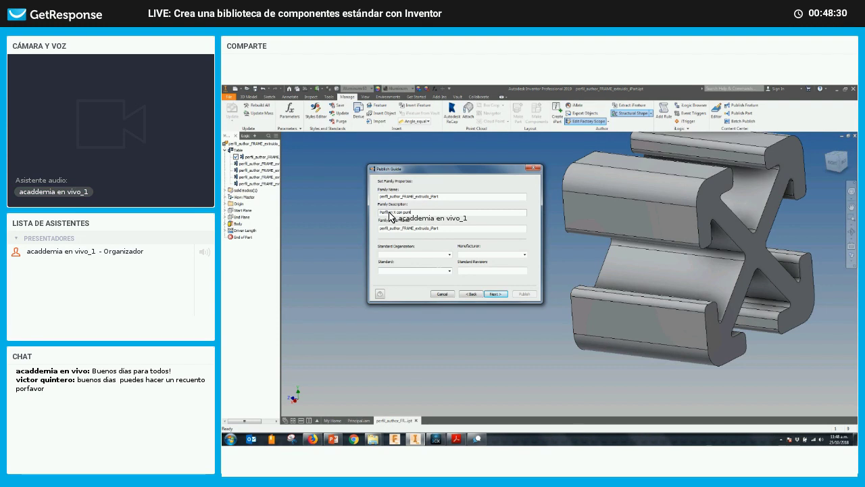
click(449, 254)
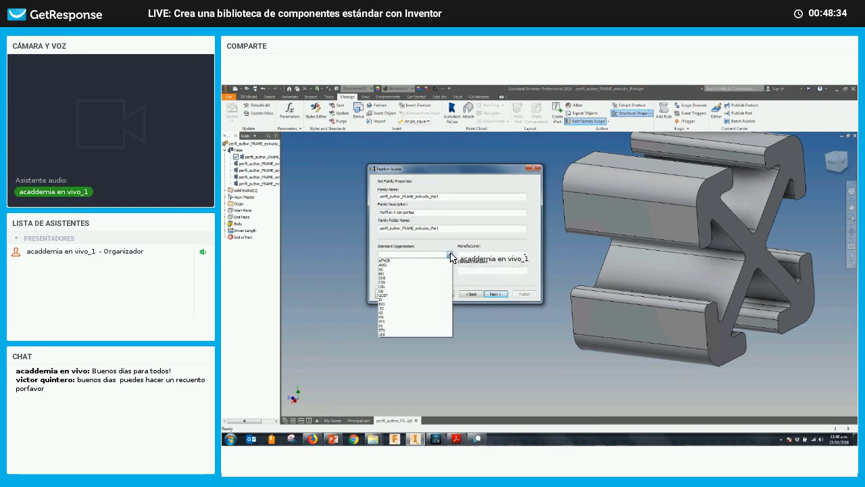
click(451, 255)
click(450, 255)
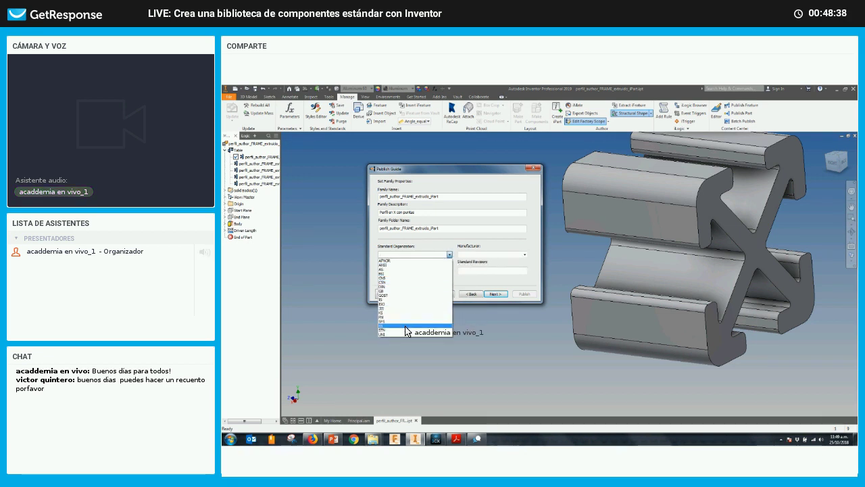
click(400, 261)
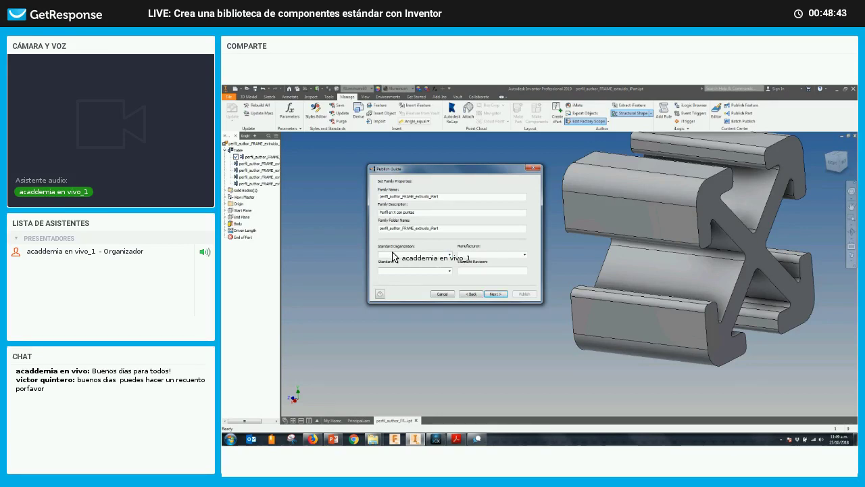
Step: Keep ACME as manufacturer, leave Standard empty, and continue
text(ad)
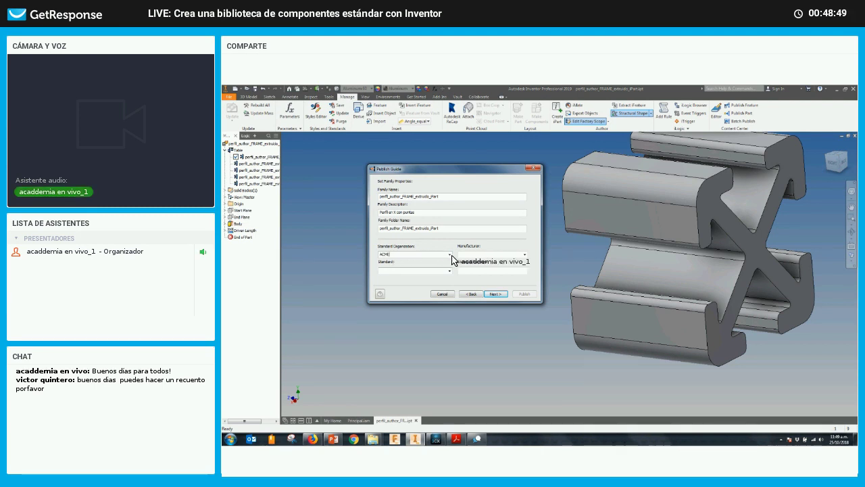
click(524, 255)
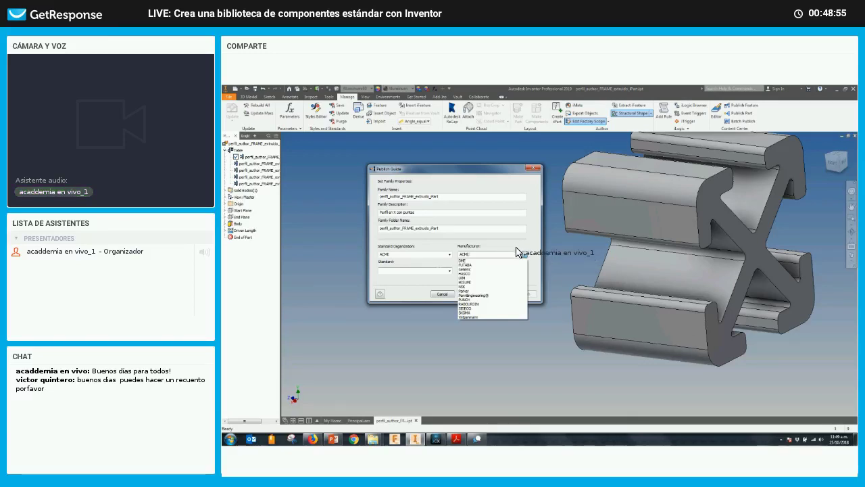
click(508, 247)
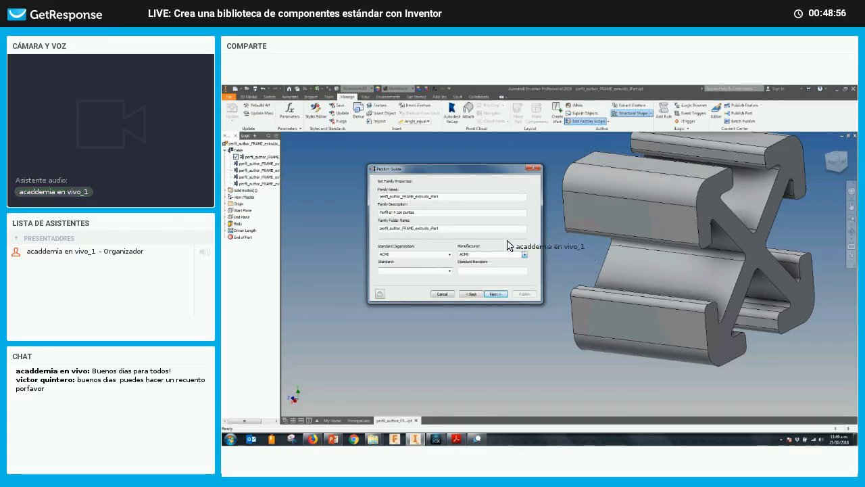
click(450, 272)
click(449, 271)
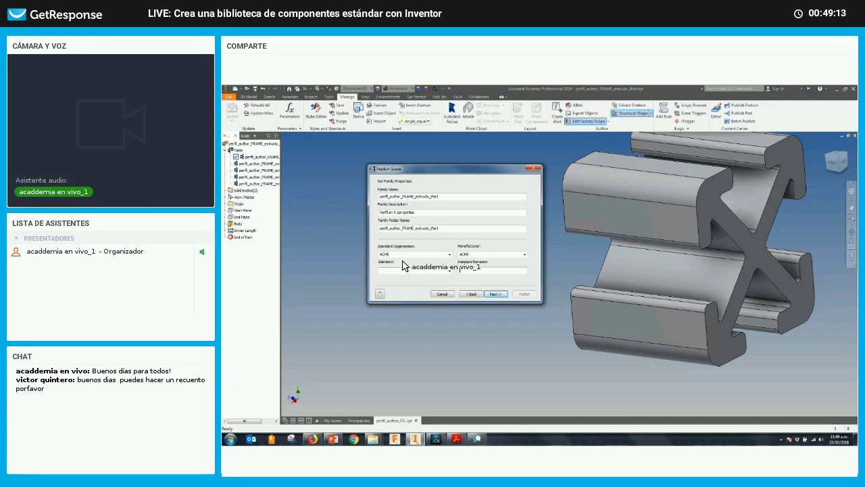
click(501, 294)
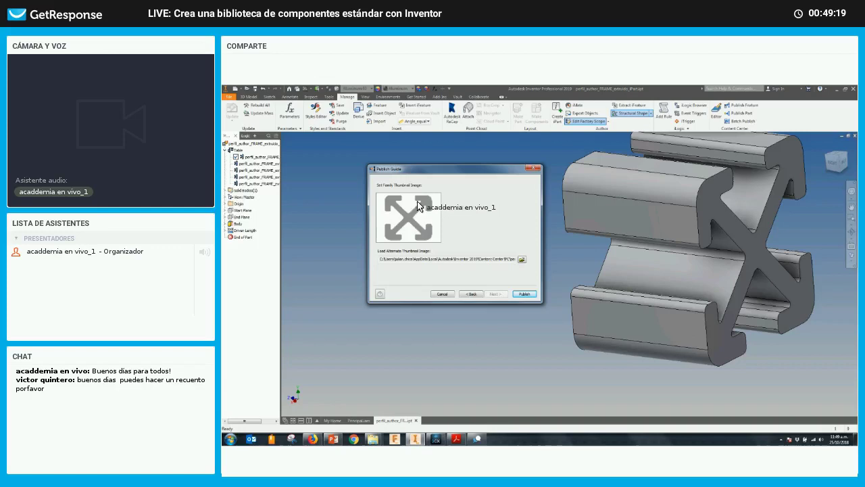
Step: Browse for a thumbnail to X: > JULIANPC > IAC > PROYECTOS-INVENTOR > test_frame
click(522, 260)
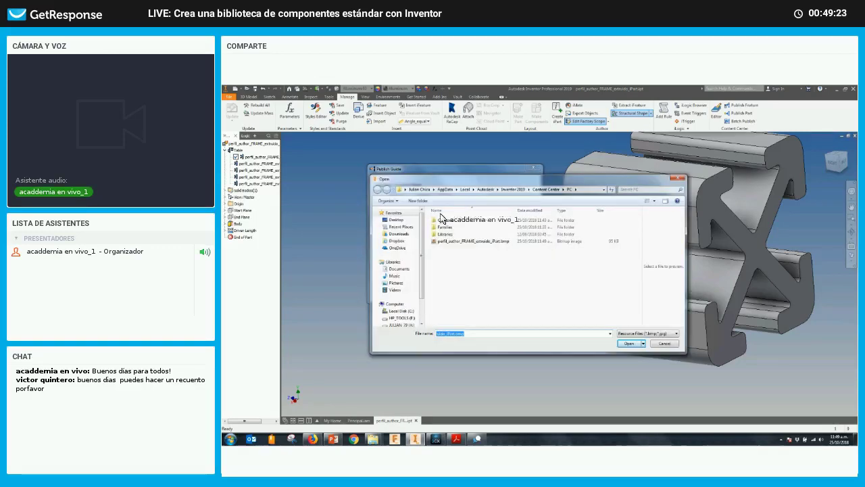
scroll(426, 278, down, 2)
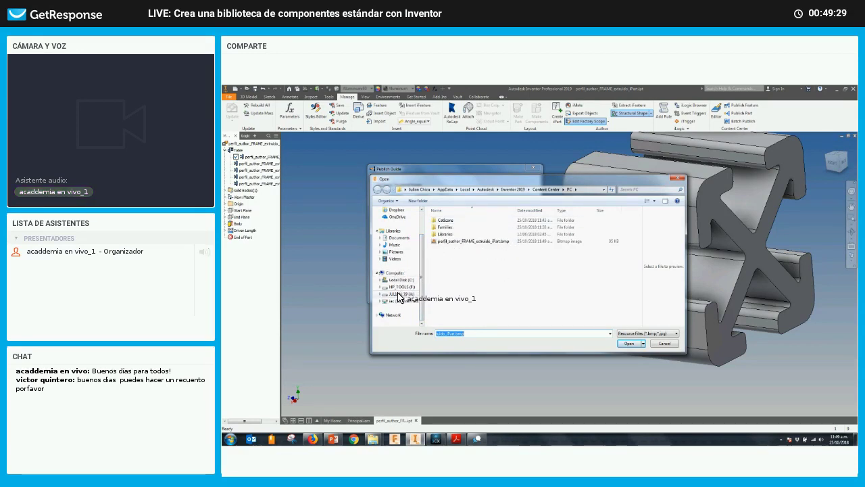
click(399, 295)
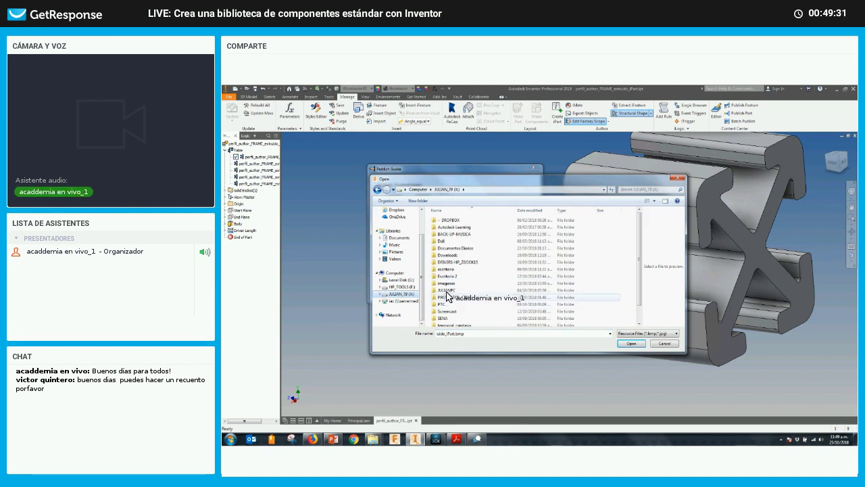
double_click(447, 291)
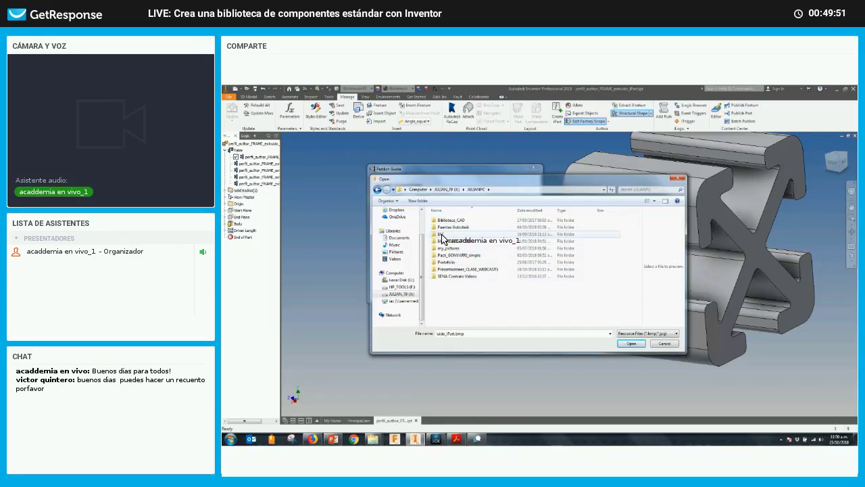
click(443, 235)
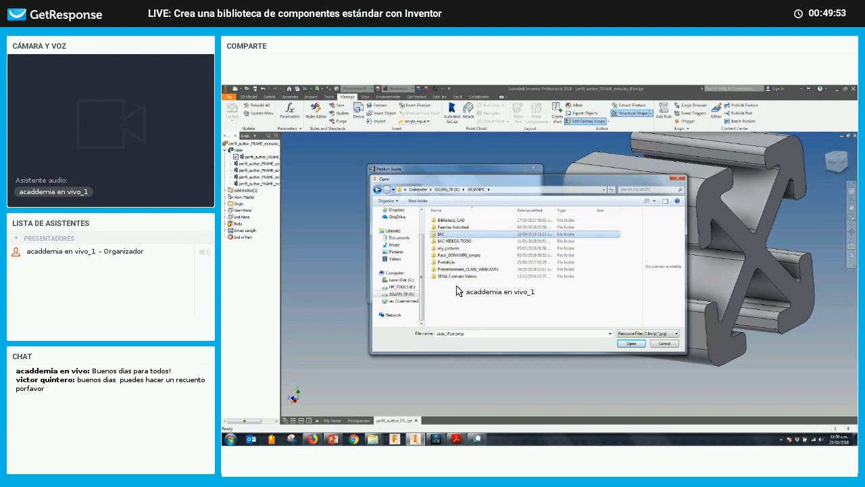
double_click(443, 235)
click(459, 245)
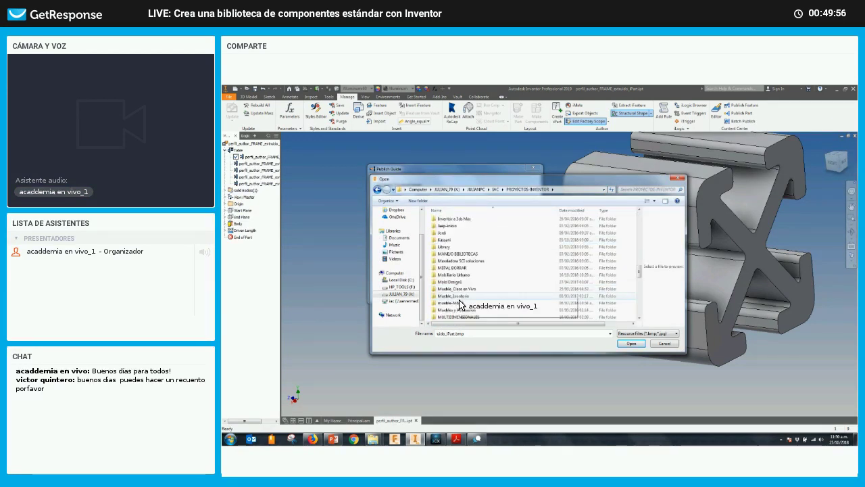
scroll(459, 302, down, 10)
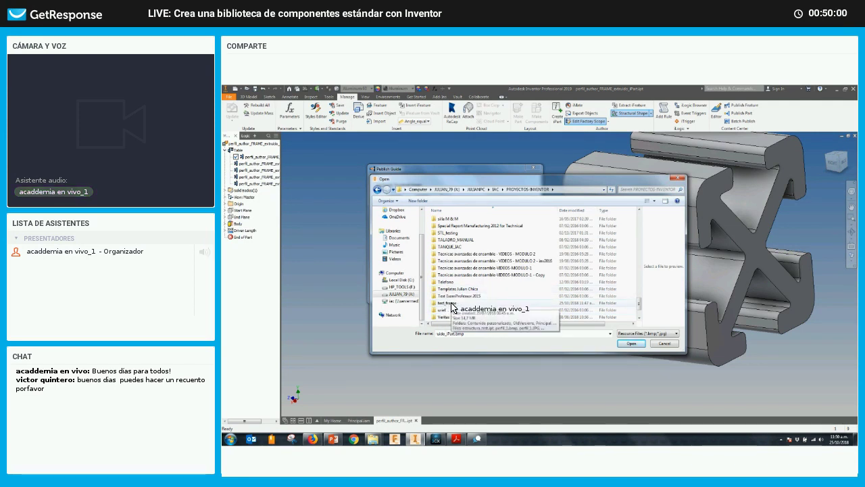
click(452, 306)
double_click(452, 306)
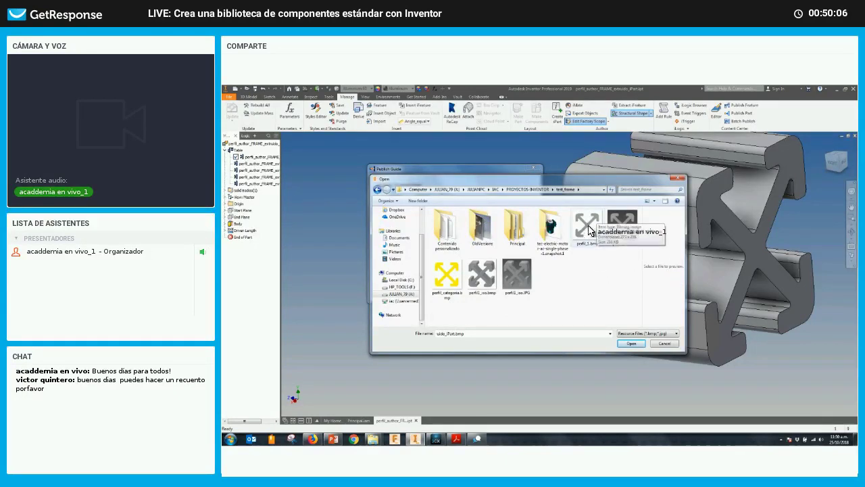
Step: Load perfil1_iso.bmp as the family thumbnail and publish the family
click(482, 274)
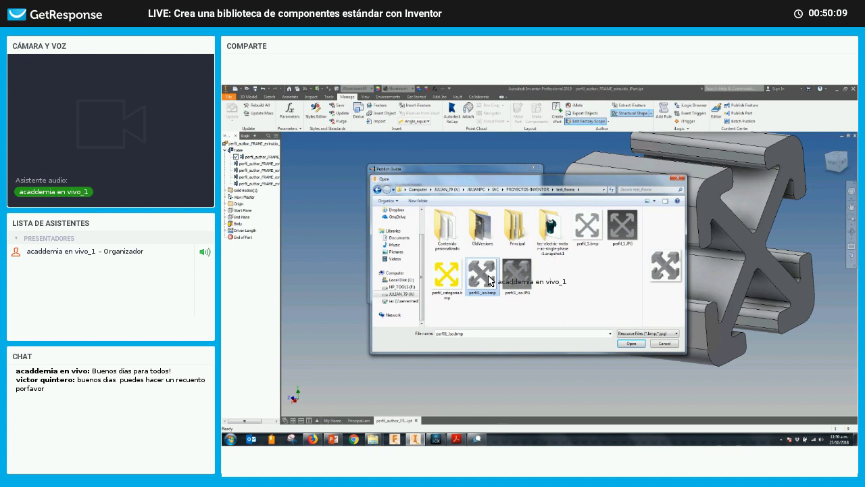
click(626, 347)
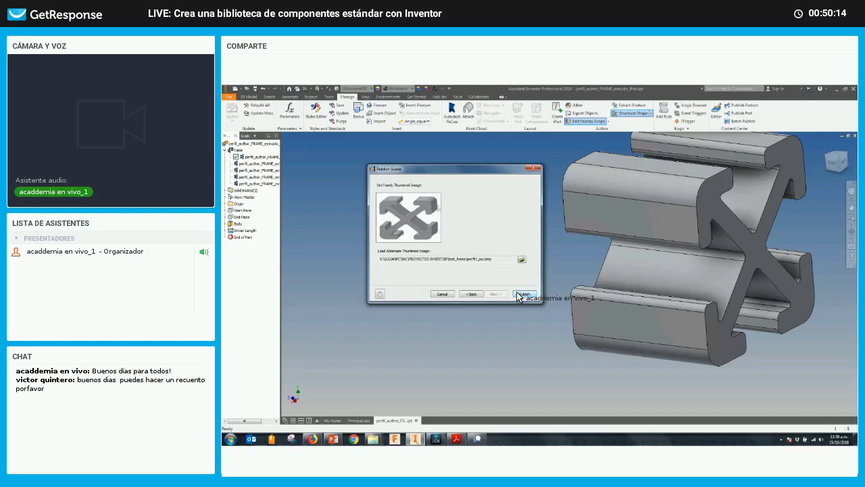
click(524, 294)
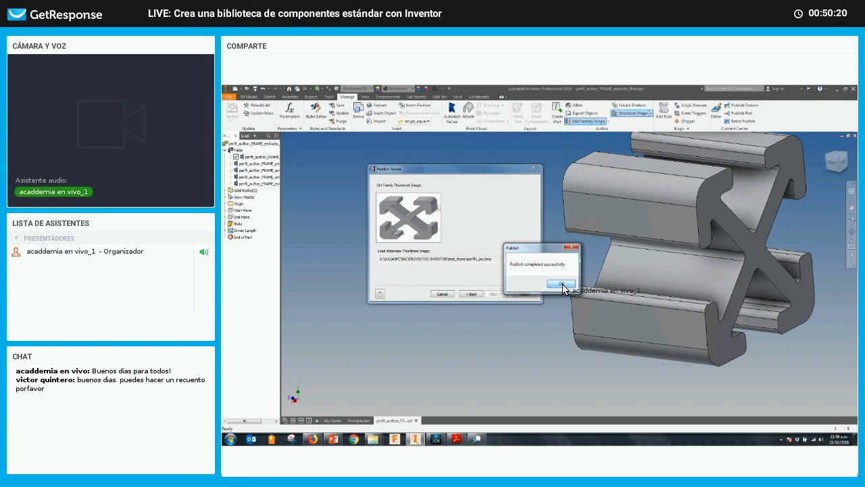
Step: Dismiss the publish success message, then close the X-profile part and answer the save prompt
click(563, 284)
click(705, 182)
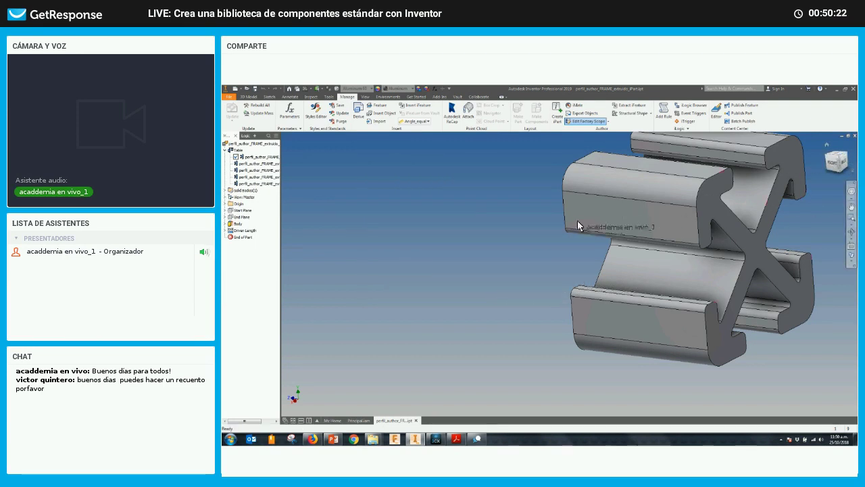
key(Home)
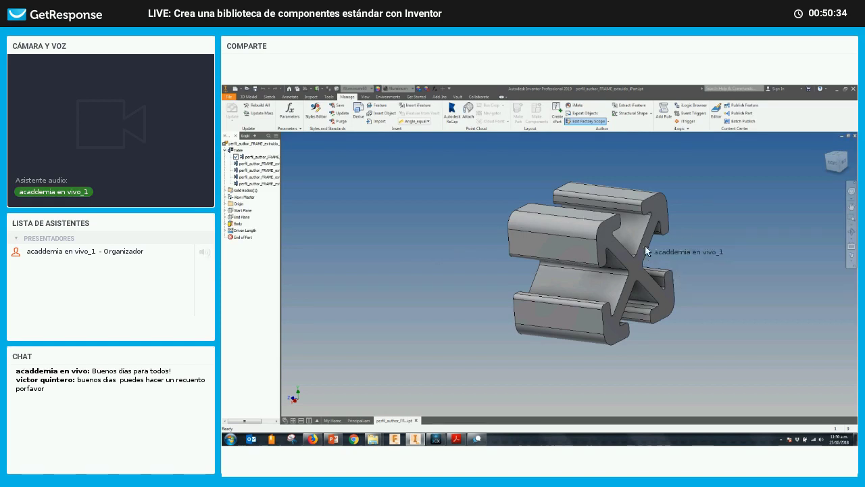
middle_drag(645, 248, 614, 246)
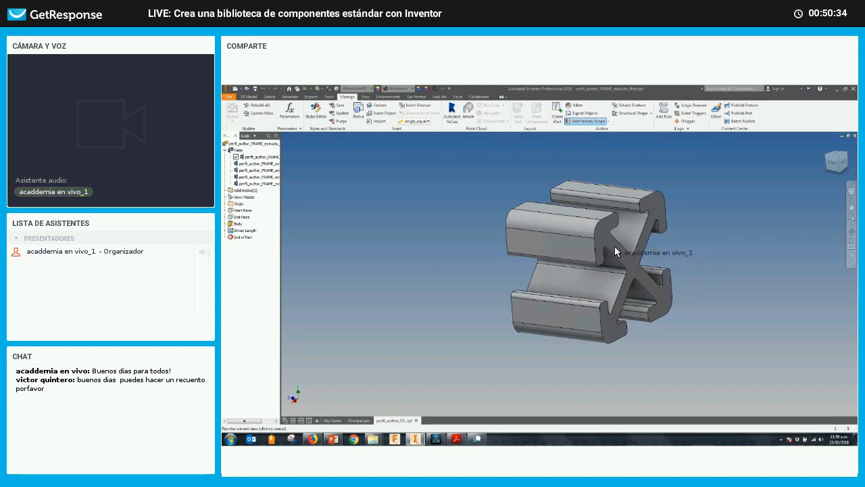
click(855, 136)
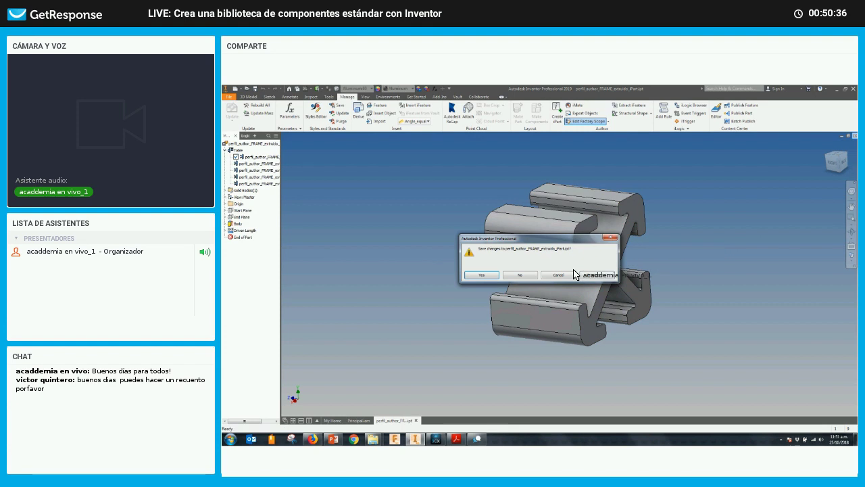
click(490, 281)
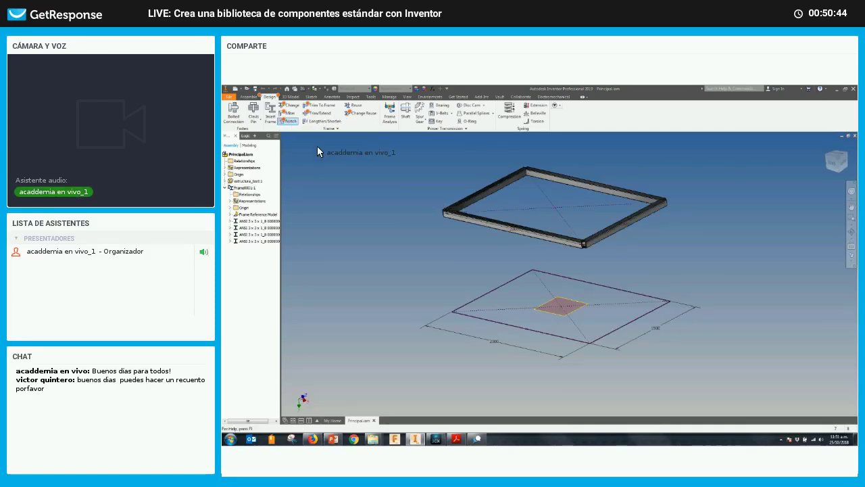
Step: Insert ACME frame members centred on the profile along the four lower-rectangle edges
click(270, 115)
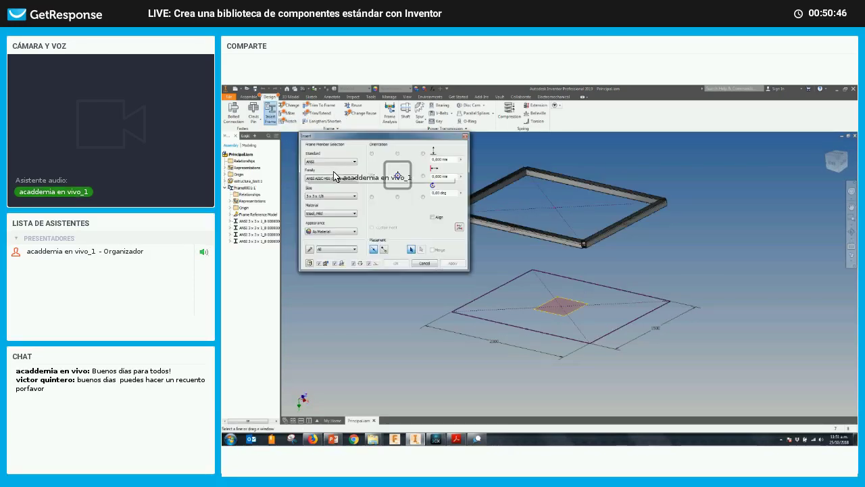
click(330, 161)
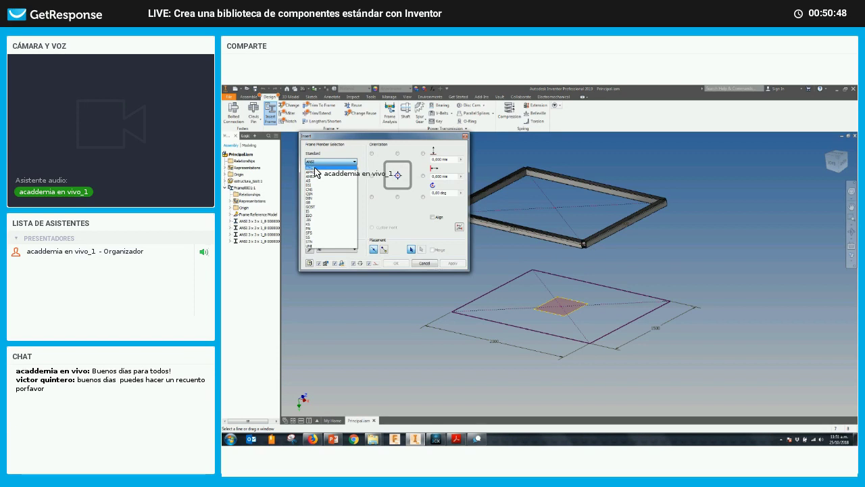
click(314, 168)
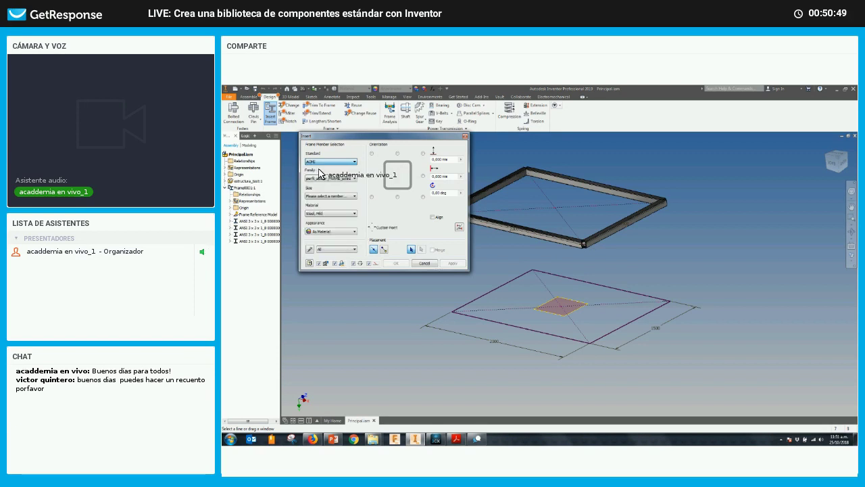
click(398, 176)
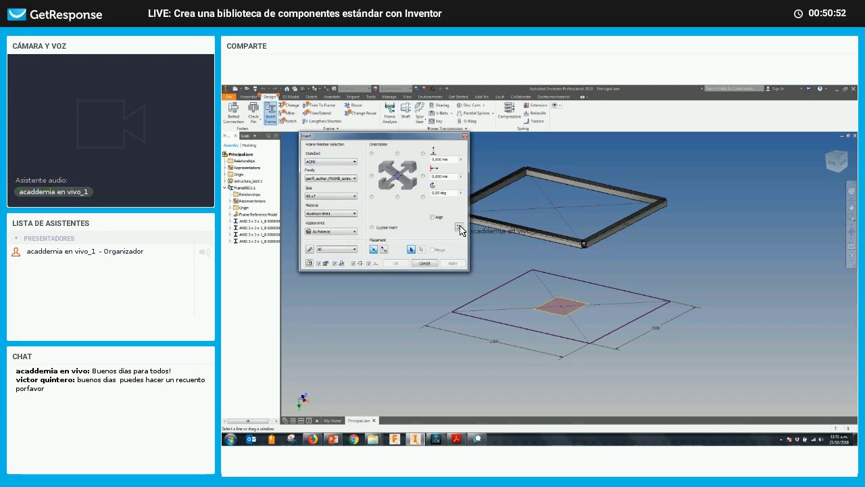
click(509, 322)
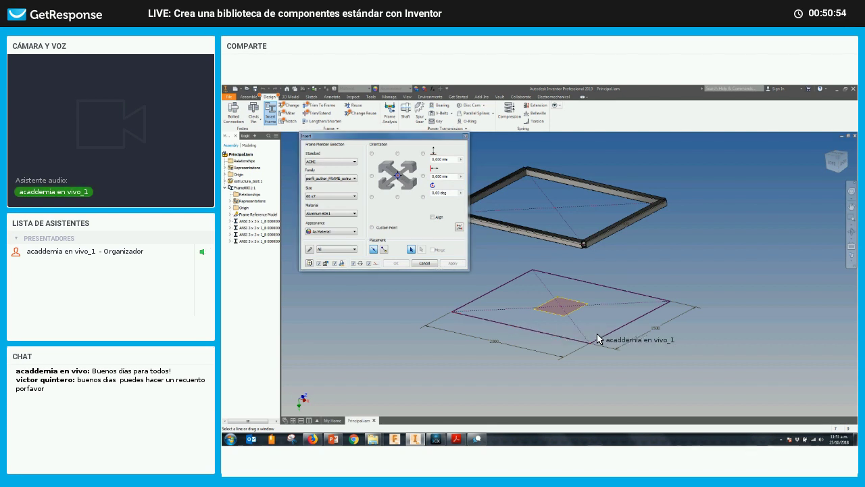
click(632, 320)
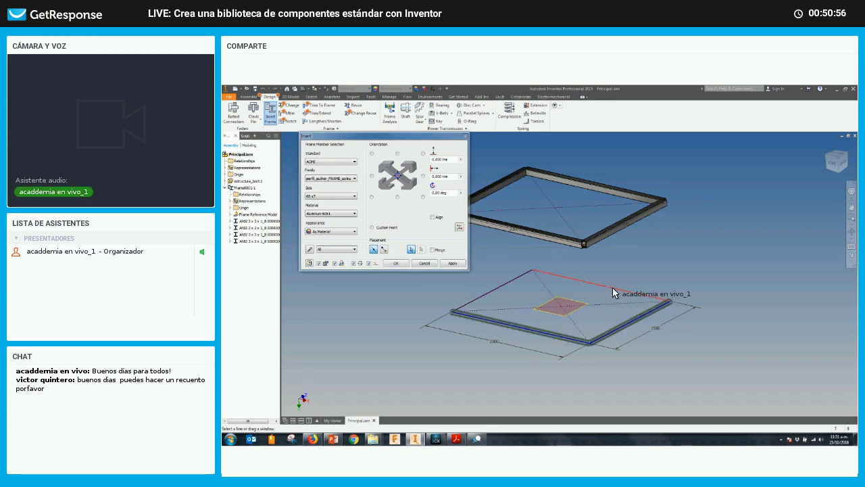
click(612, 287)
click(421, 294)
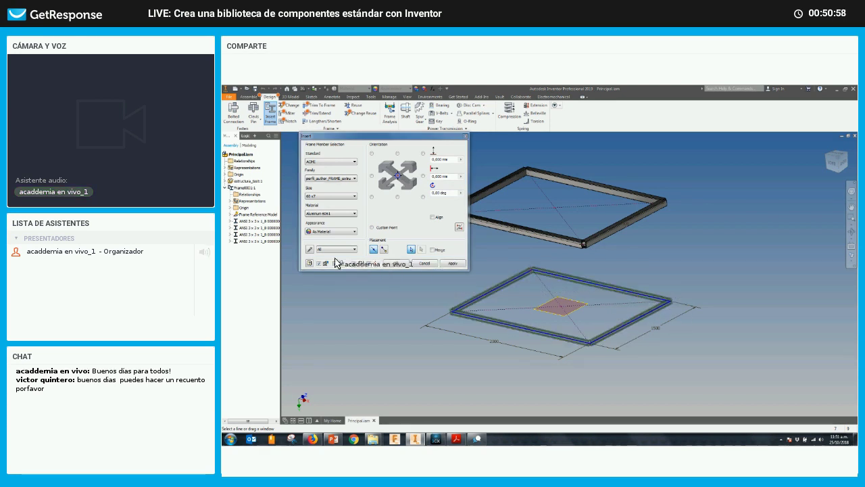
Step: Set the frame profile size to 90 x10 and confirm the members
click(337, 197)
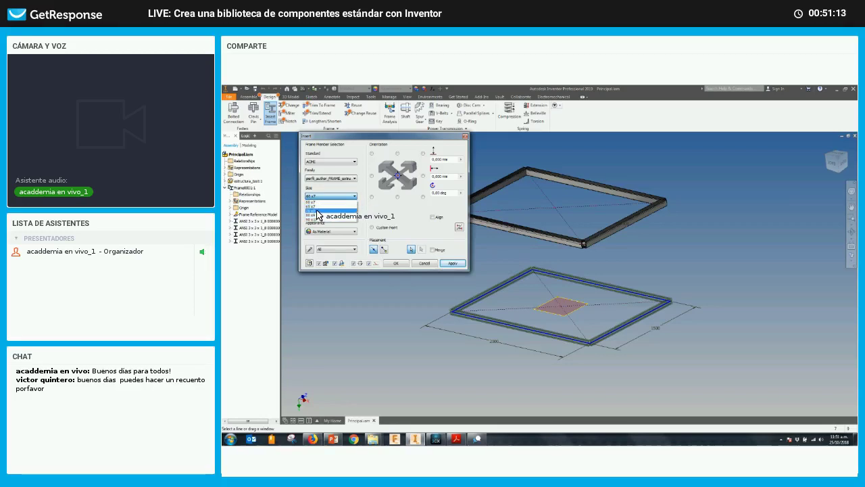
click(316, 218)
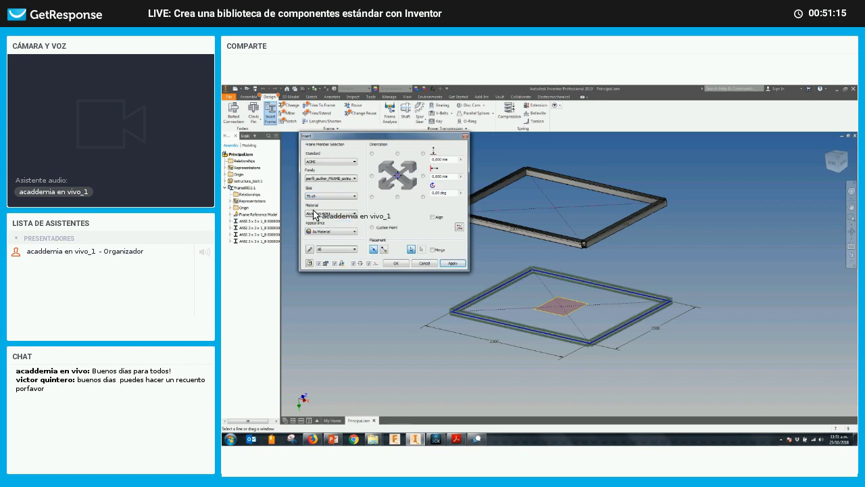
click(315, 218)
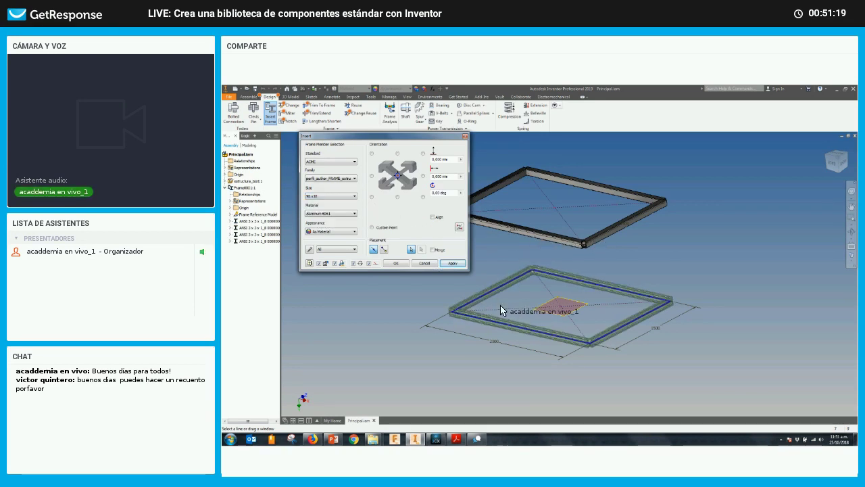
scroll(406, 267, up, 3)
click(397, 264)
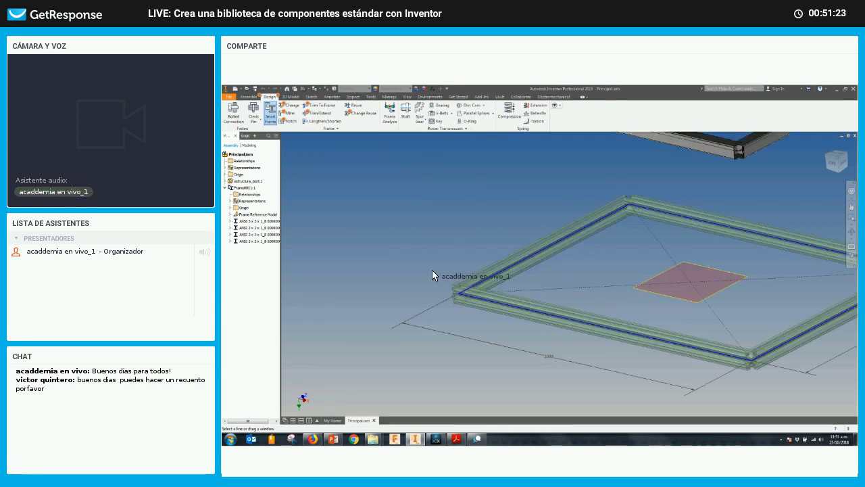
Step: Accept the default member file names, then begin a miter at a zoomed-in frame corner
click(473, 257)
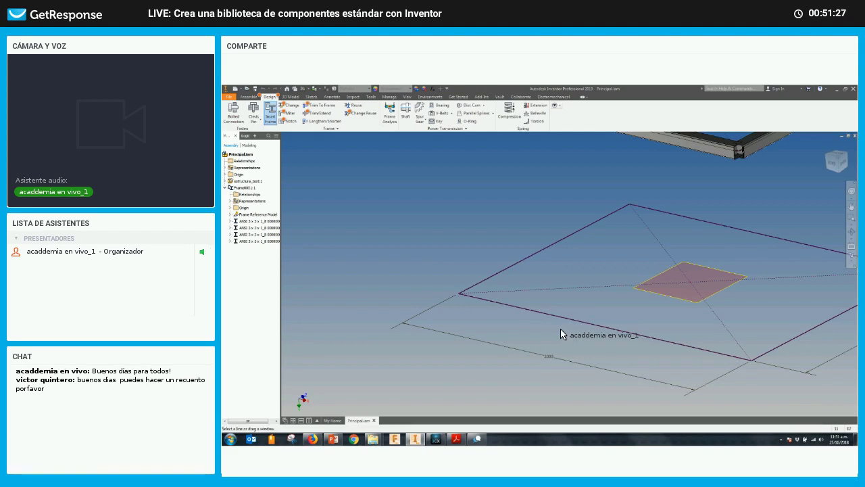
click(640, 341)
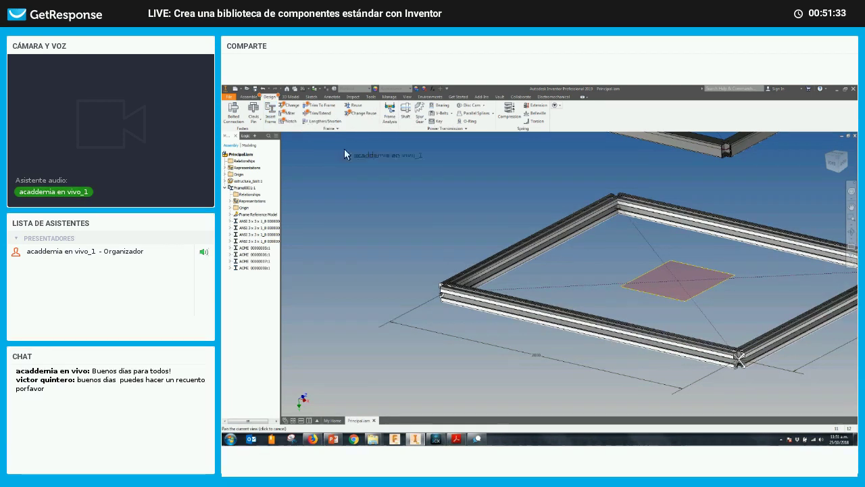
scroll(599, 303, down, 5)
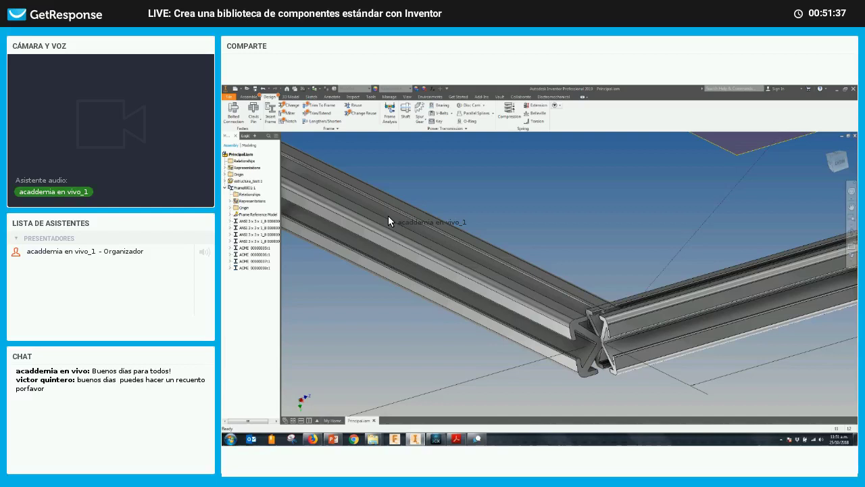
click(350, 217)
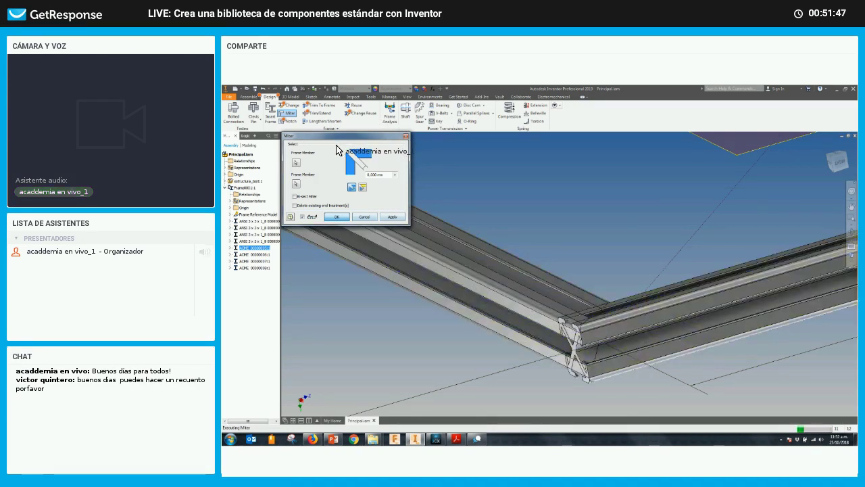
Step: Apply the miter and zoom out to check the mitered frame corners
key(Return)
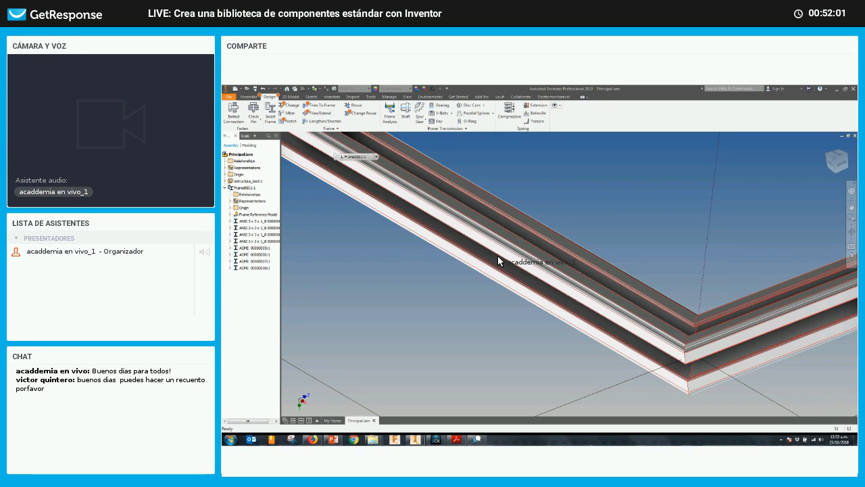
scroll(498, 260, up, 5)
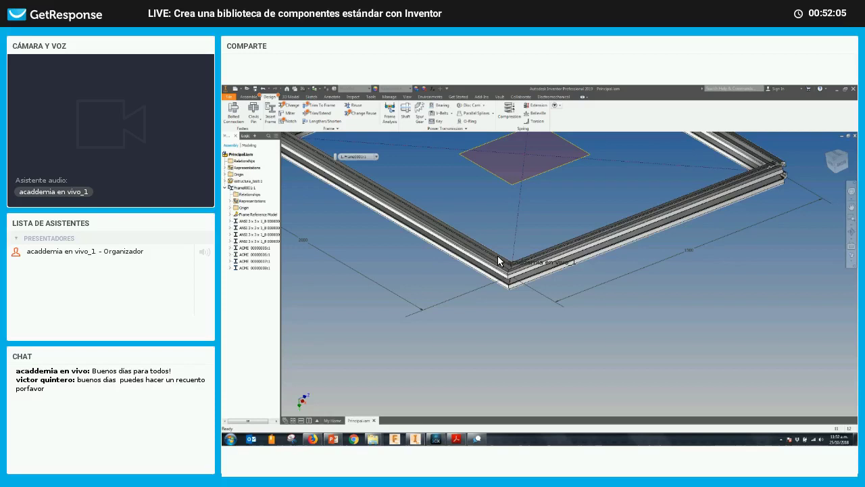
scroll(498, 260, up, 5)
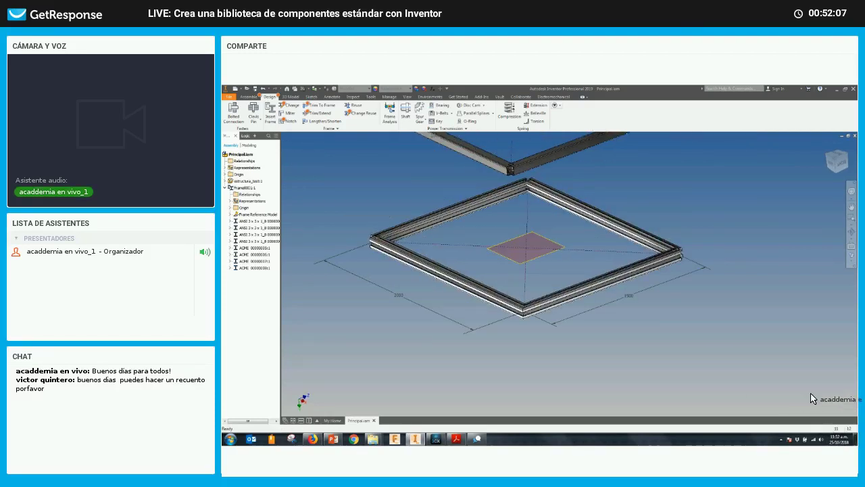
scroll(568, 273, up, 3)
Step: Open the Content Center editor and create a new Componentes category
click(389, 96)
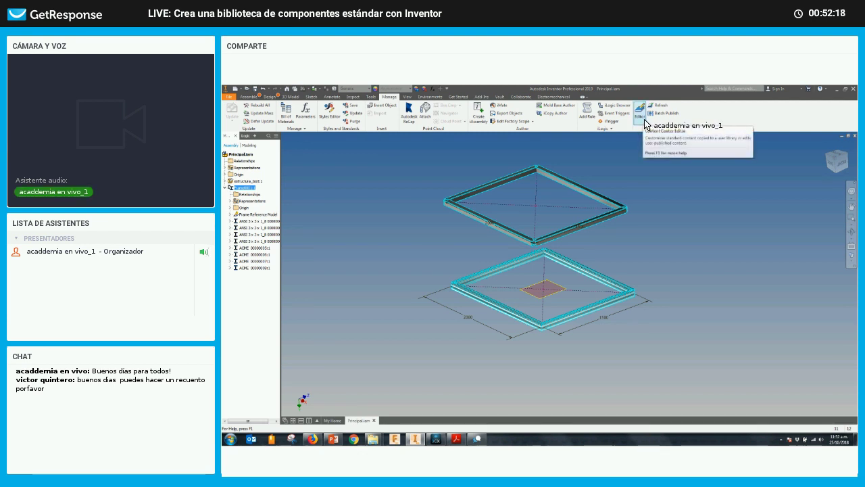
mouse_move(639, 109)
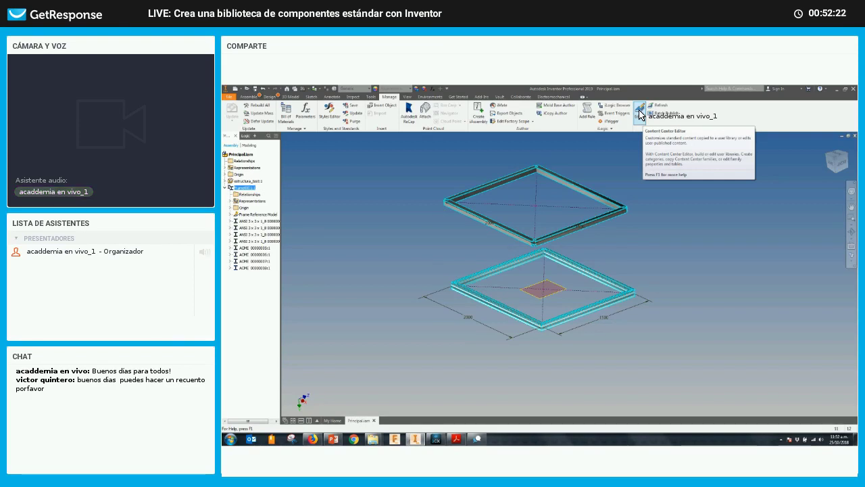
click(639, 112)
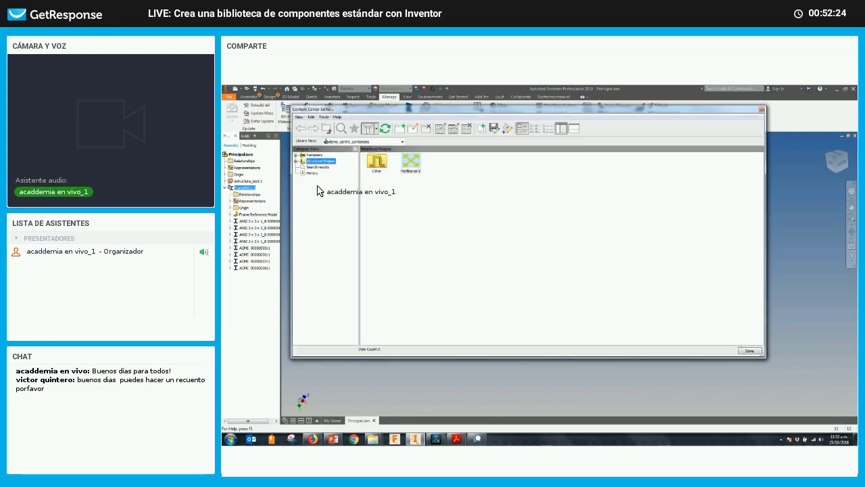
right_click(329, 192)
click(338, 192)
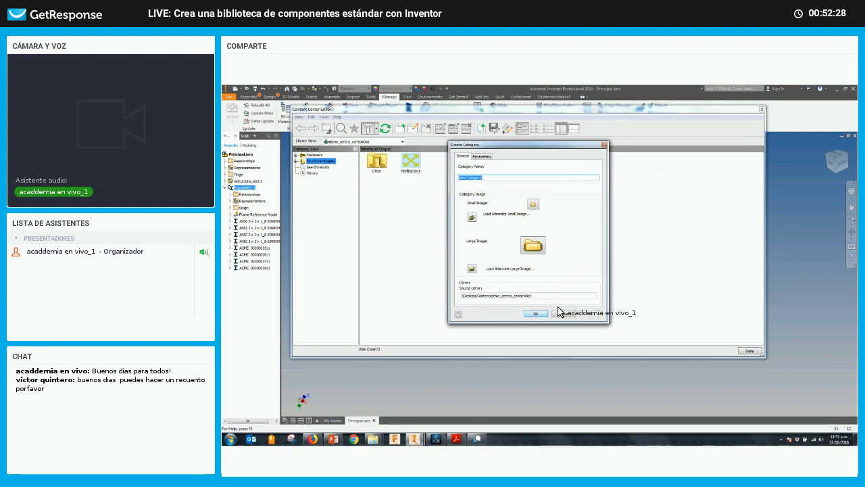
key(Escape)
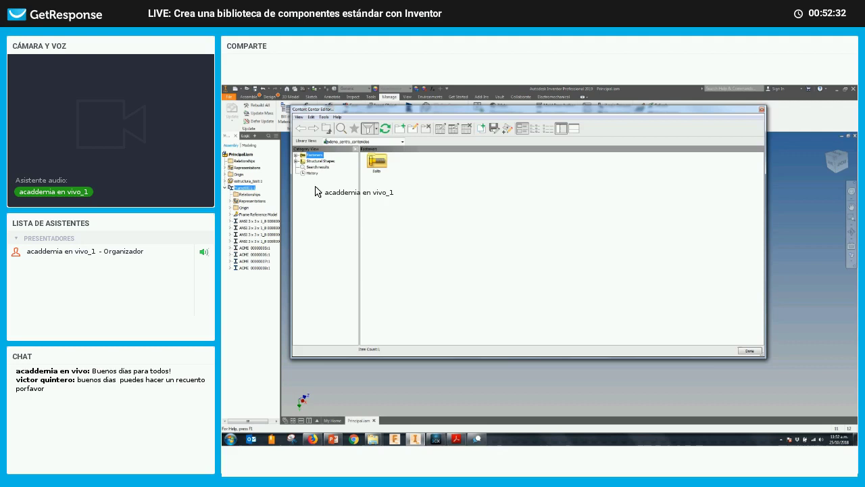
right_click(321, 199)
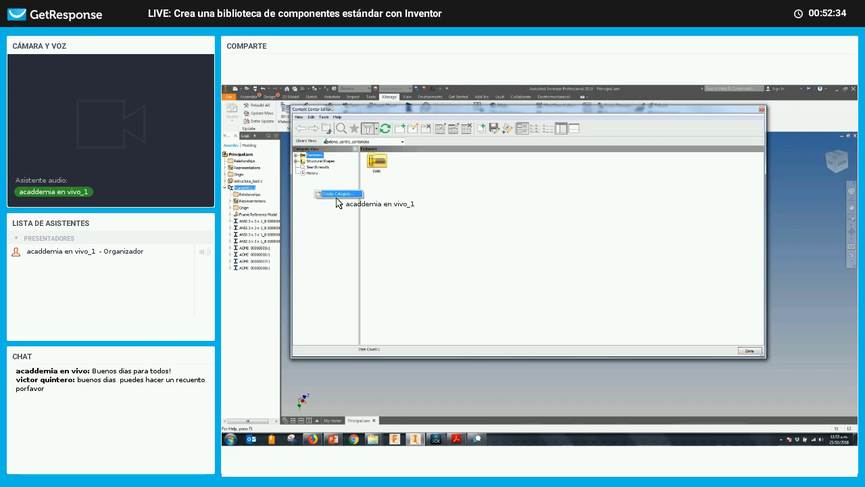
click(331, 194)
text(Componentes)
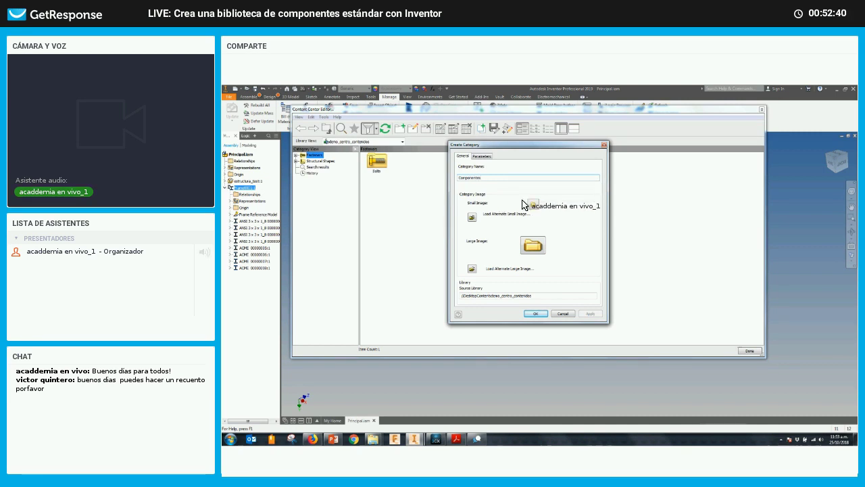
click(534, 313)
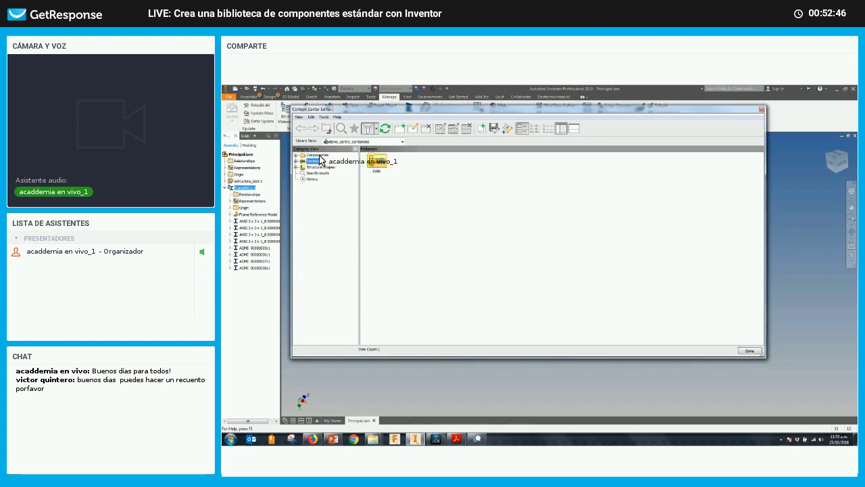
Step: View the Componentes category's parameter table, then close the Content Center editor
click(318, 156)
right_click(320, 158)
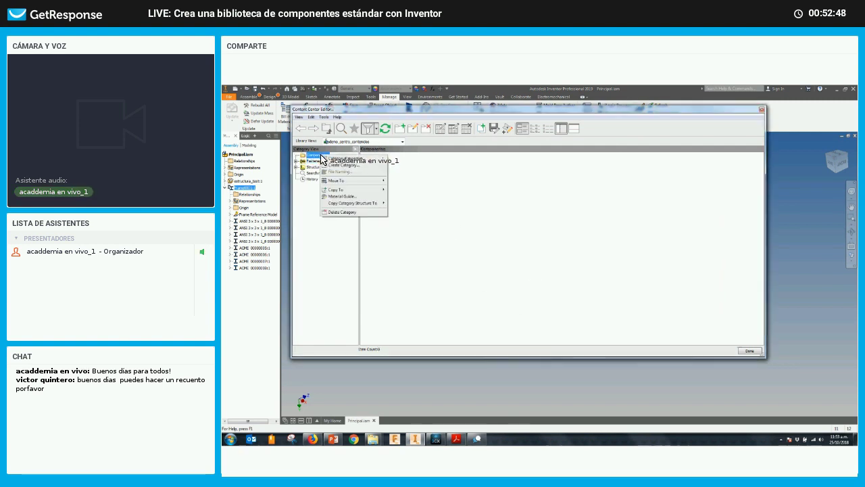
click(365, 167)
click(482, 156)
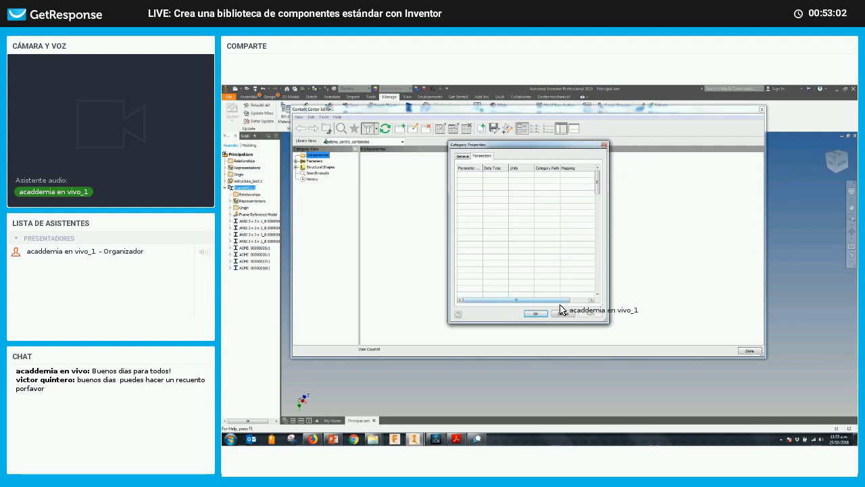
click(535, 314)
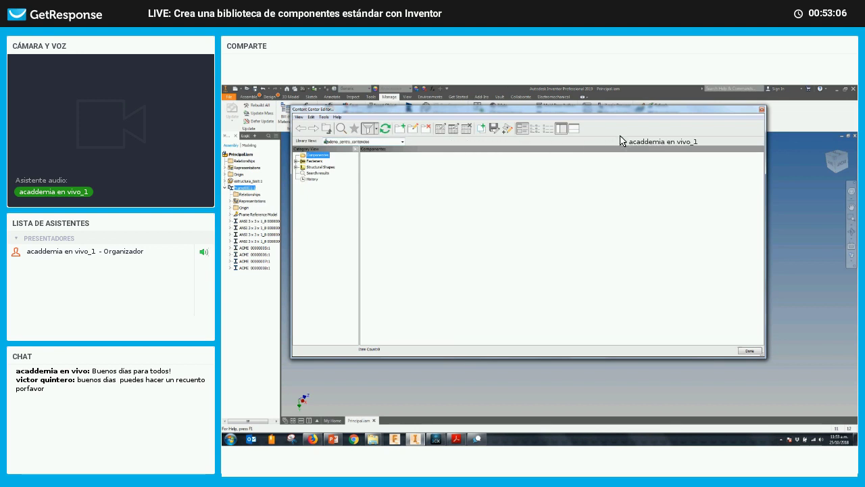
click(762, 109)
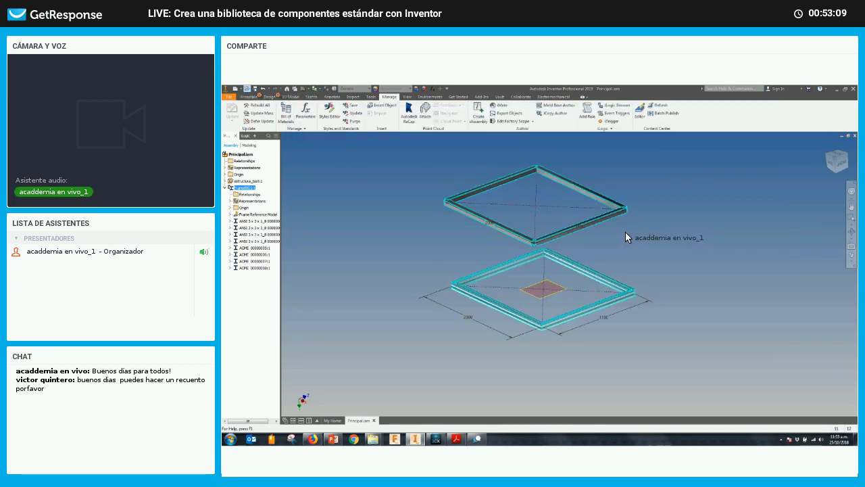
Step: Open a part file from disk with Ctrl+O
key(ctrl+o)
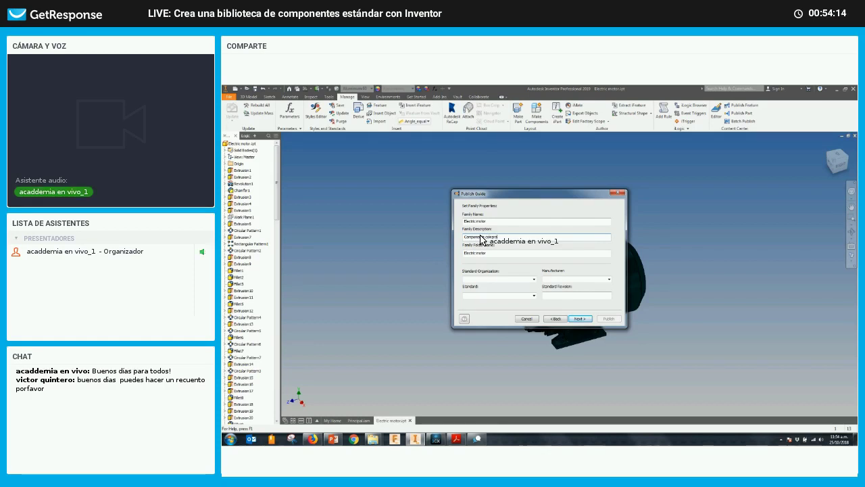
Step: Publish the Electric motor family under ACME with a chosen manufacturer, then close the part
click(513, 279)
click(469, 286)
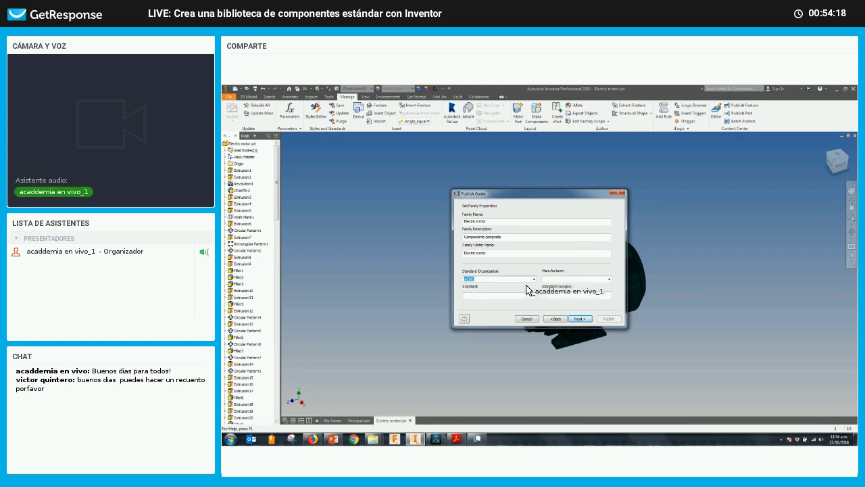
click(600, 282)
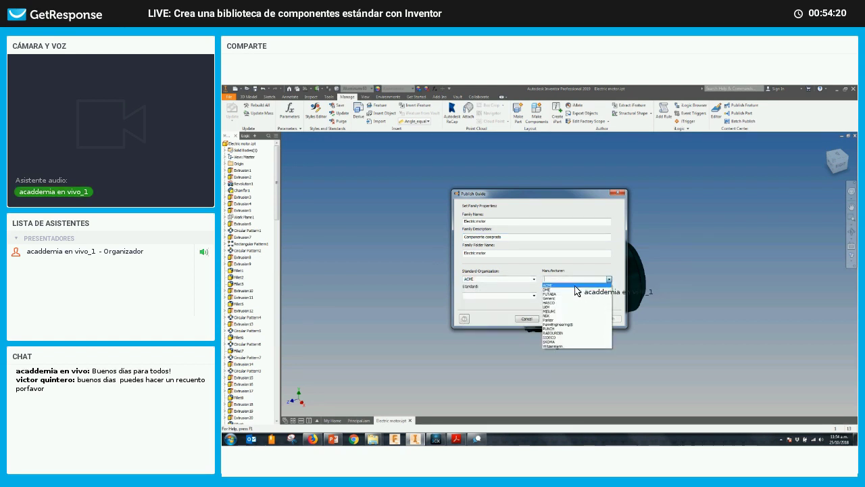
click(549, 310)
click(580, 319)
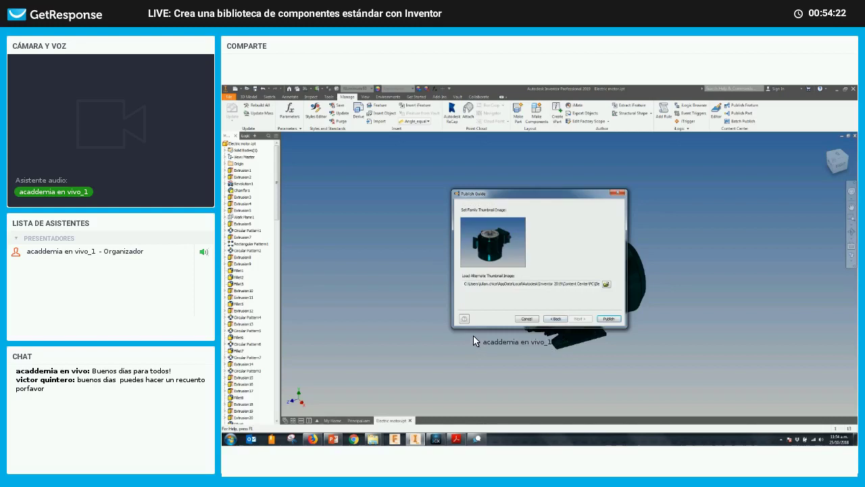
click(608, 318)
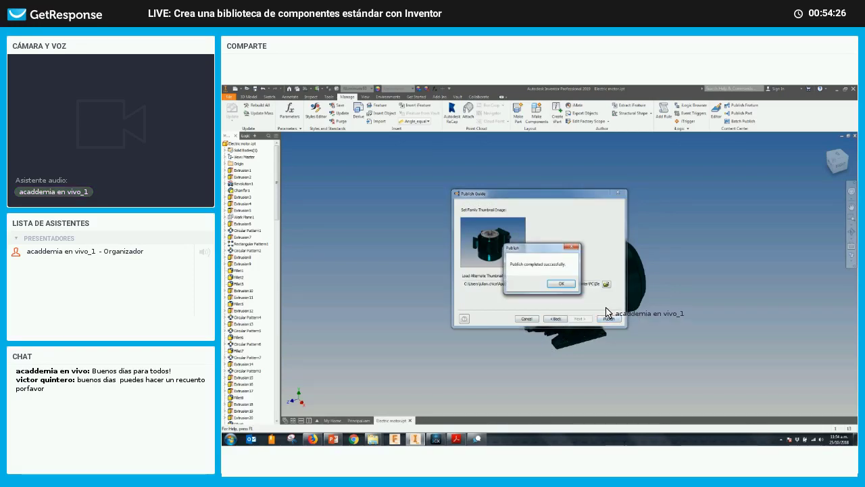
click(562, 285)
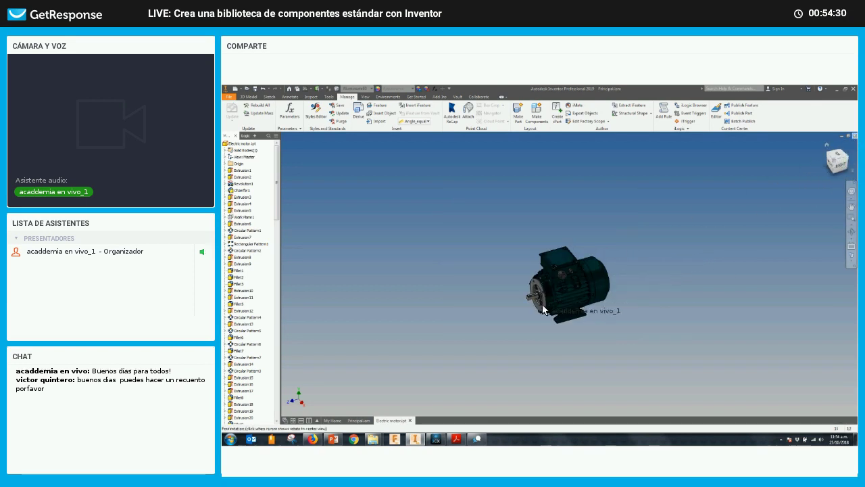
key(ctrl+F4)
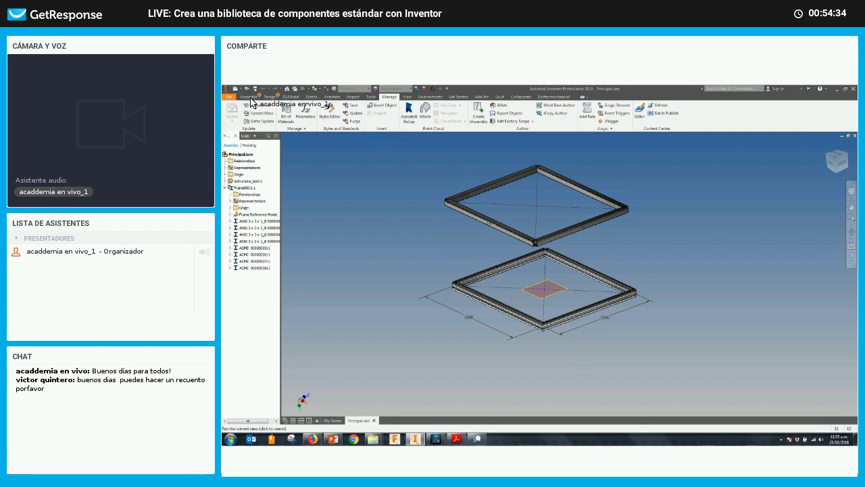
Step: Open Place from Content Center and browse the Fasteners and recent-parts views
click(230, 96)
click(249, 96)
click(240, 114)
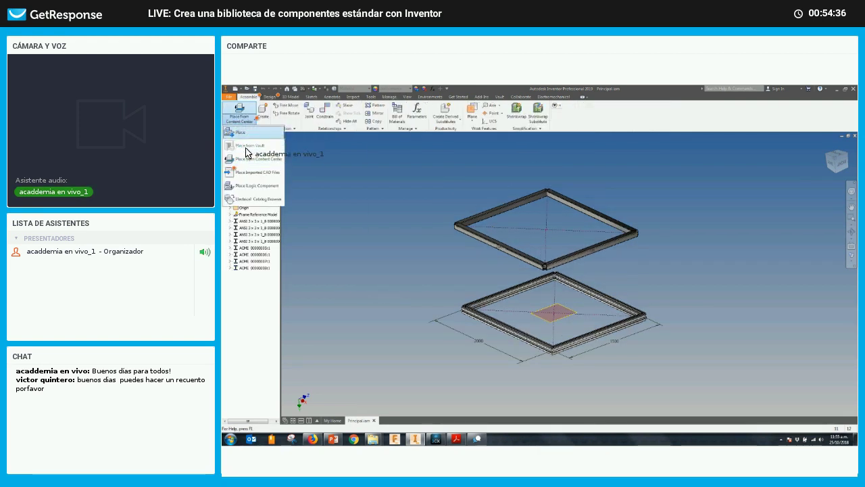
click(250, 161)
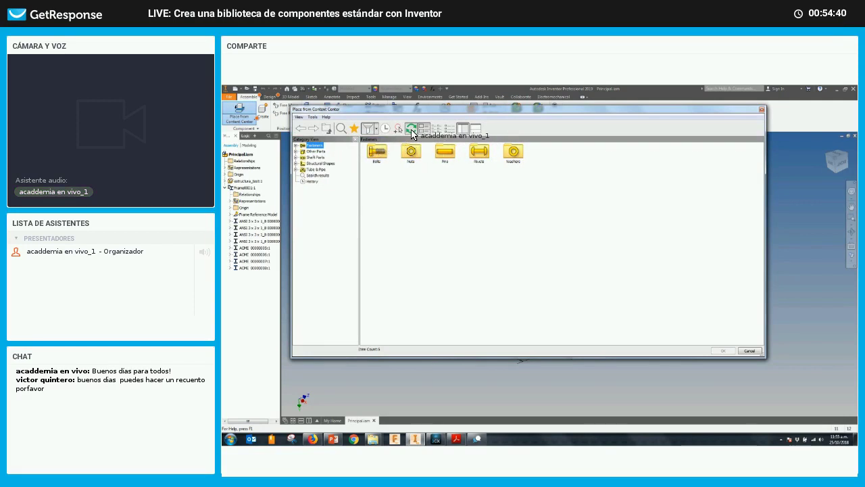
click(315, 145)
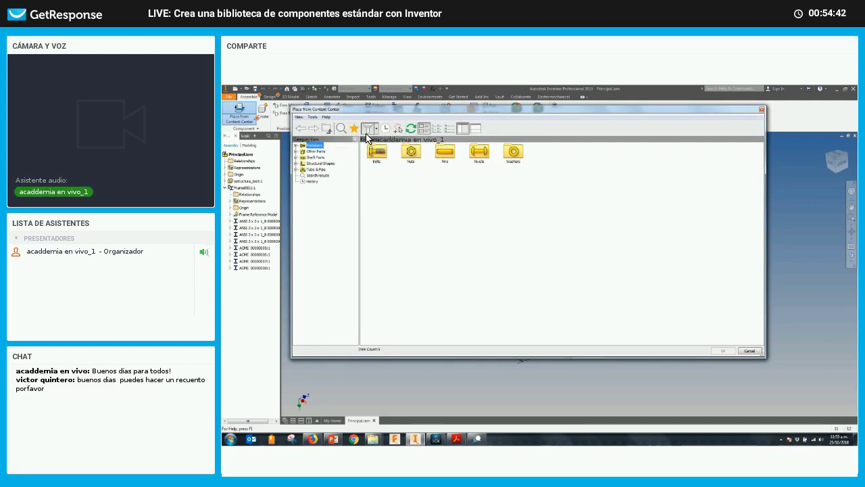
click(385, 128)
Step: Turn the ANSI standards filter off so all library categories show
click(376, 129)
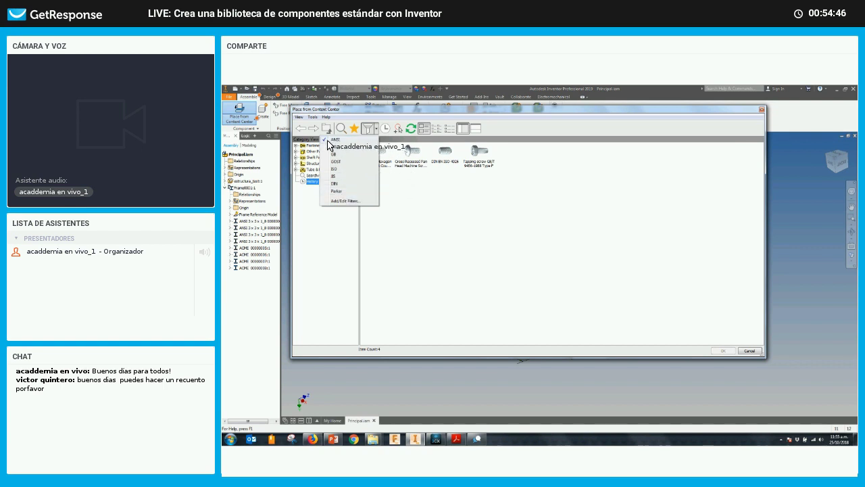
click(328, 140)
click(327, 141)
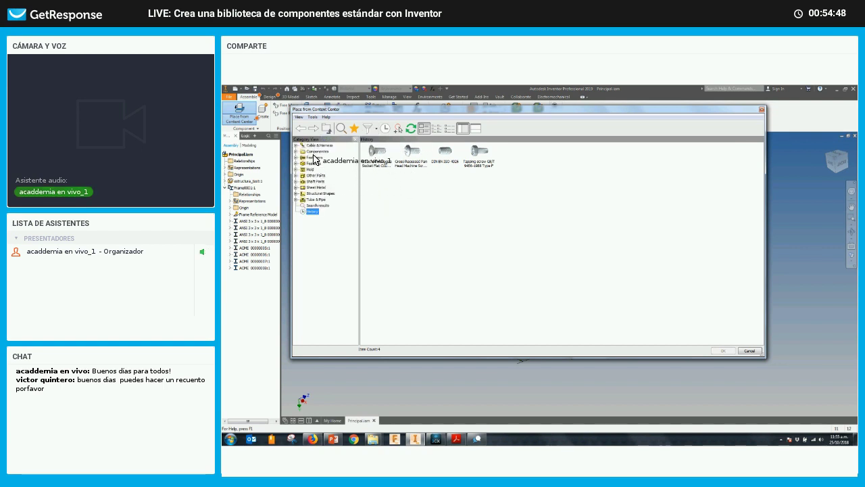
click(375, 128)
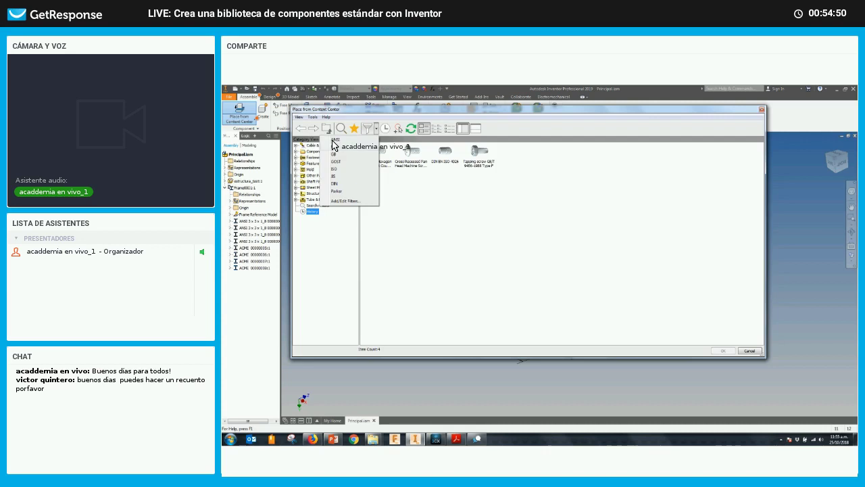
click(335, 141)
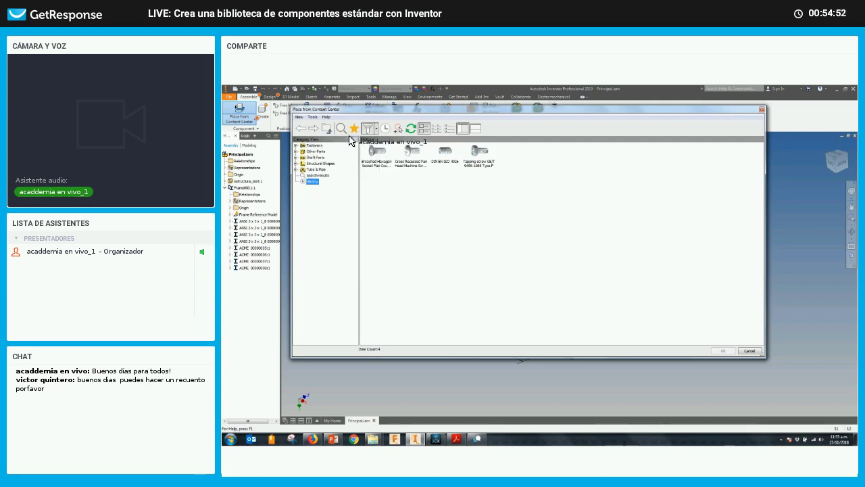
click(371, 131)
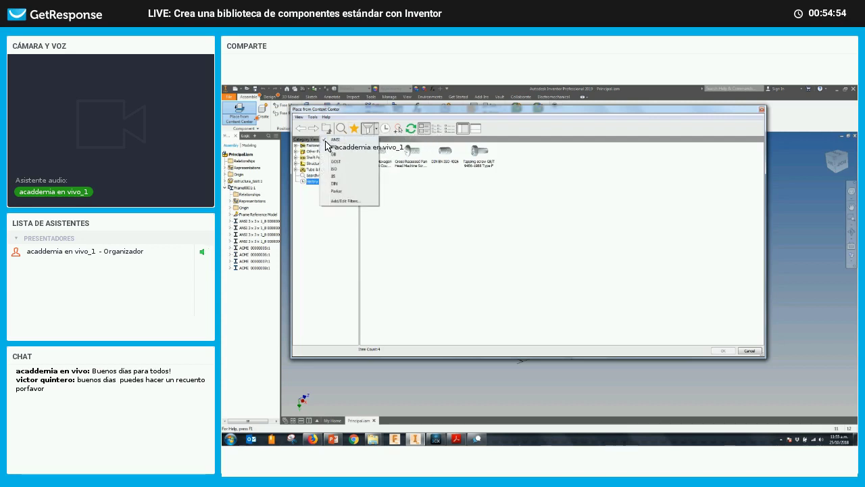
click(333, 142)
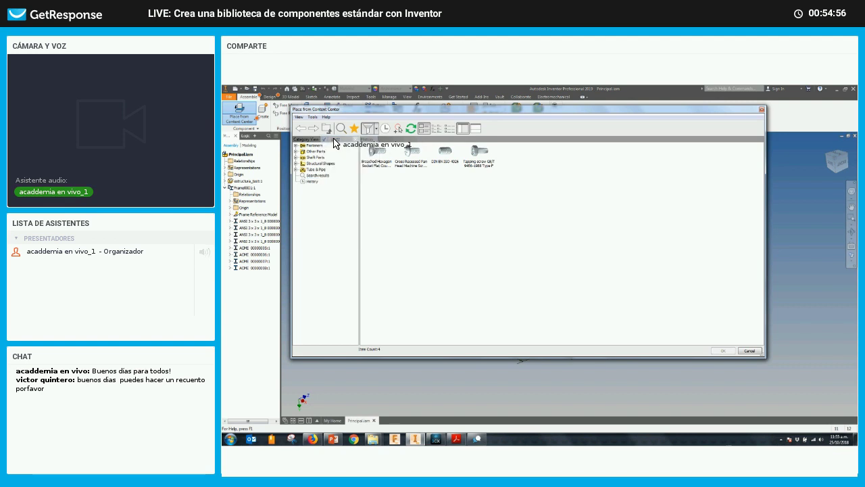
click(374, 131)
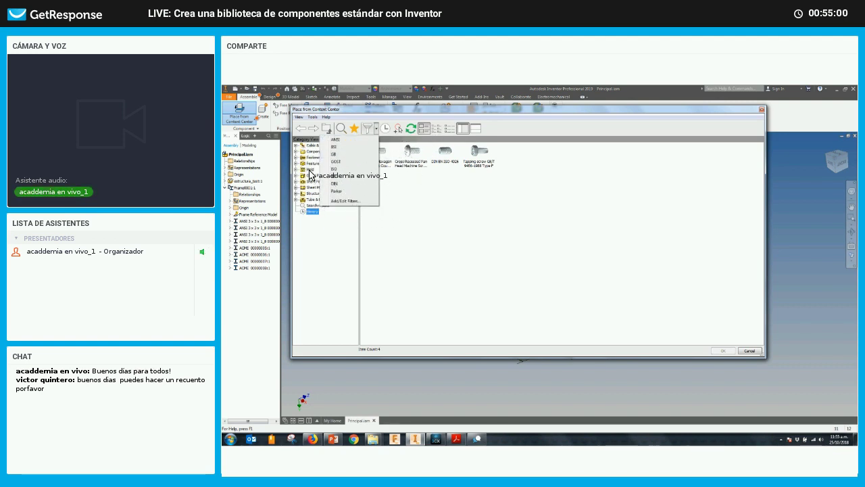
click(310, 154)
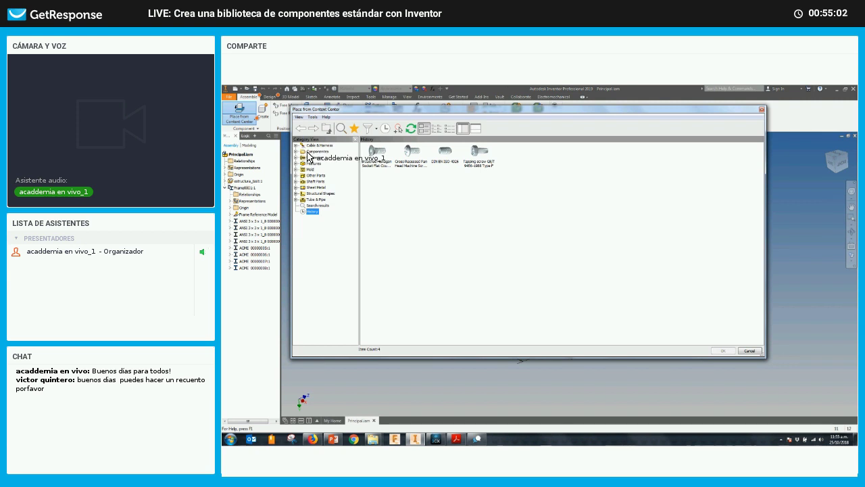
Step: Select the published electric motor in the Componentes category
click(311, 152)
click(376, 129)
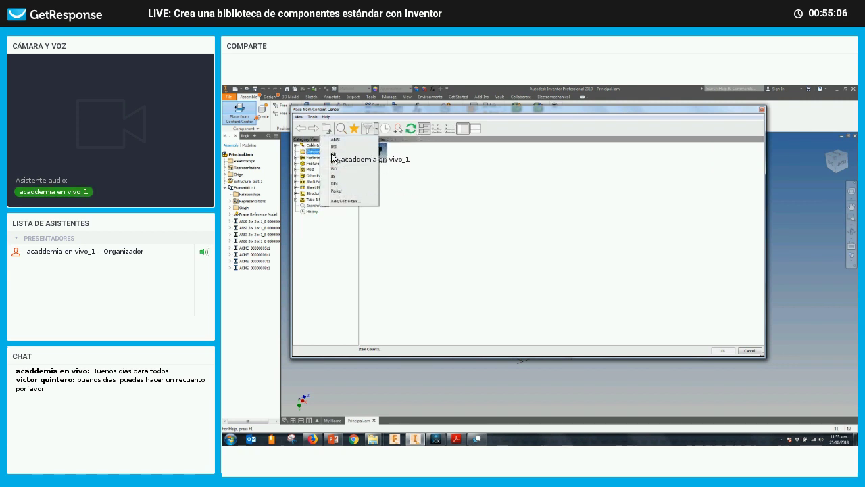
click(322, 221)
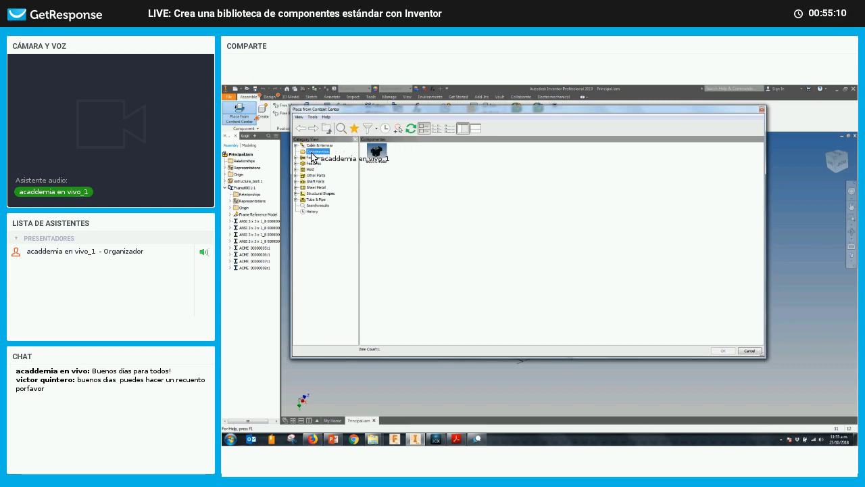
click(382, 155)
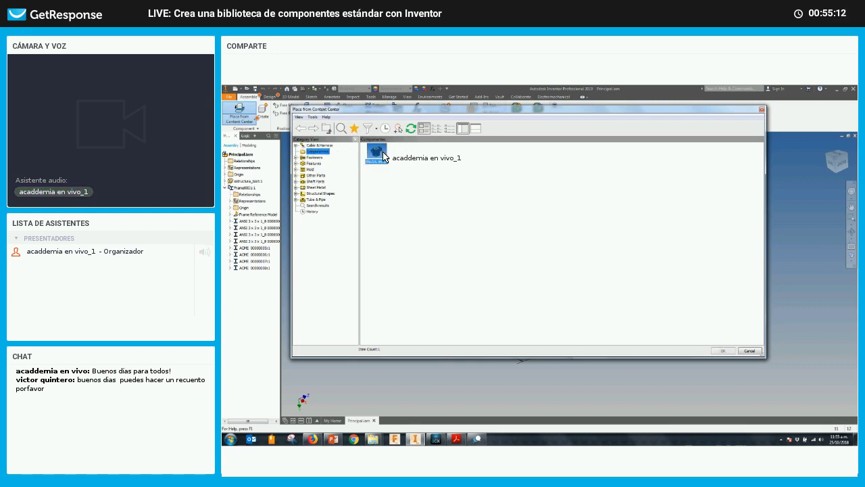
Step: Place one electric motor in the assembly beside the frames
click(714, 350)
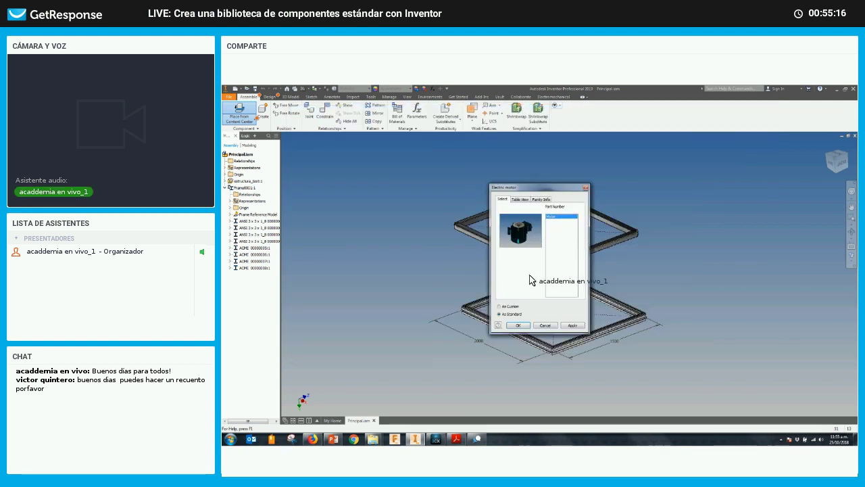
key(Return)
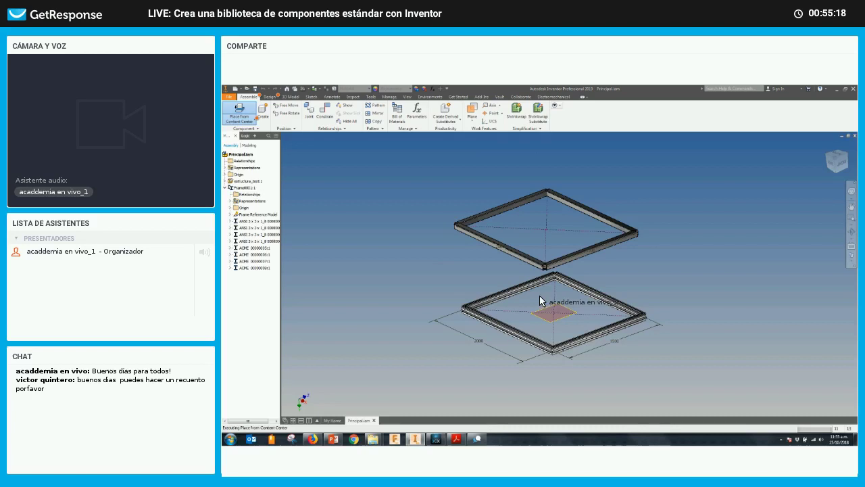
click(461, 278)
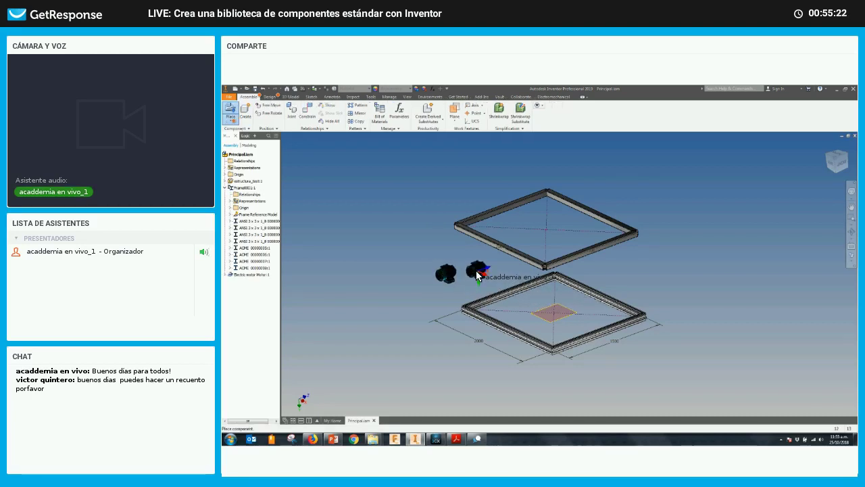
right_click(460, 277)
key(Escape)
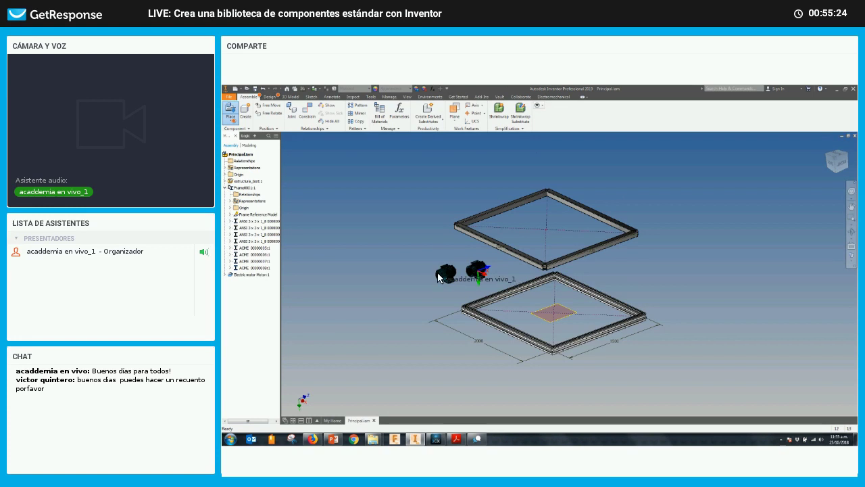
scroll(457, 277, up, 5)
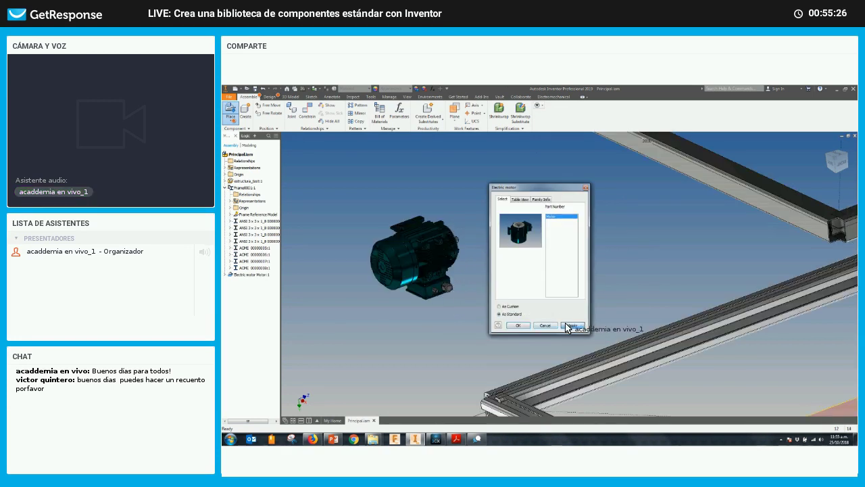
Step: Cancel the second motor placement and fit the whole assembly in view
click(543, 325)
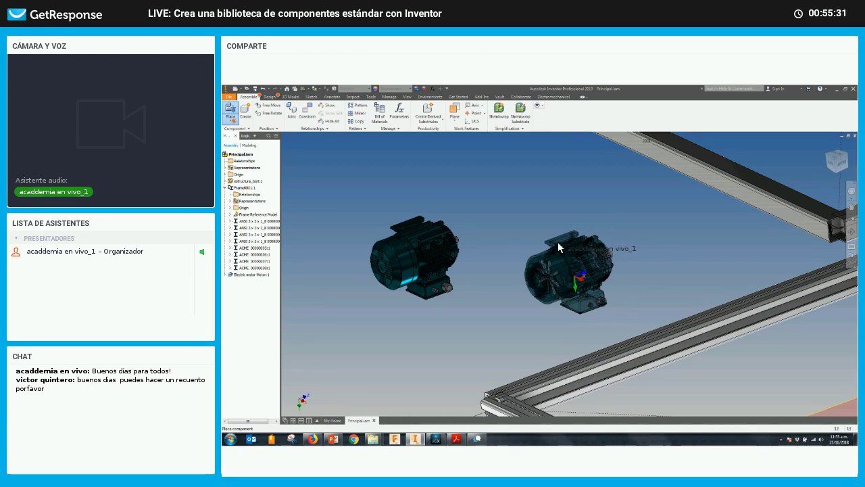
click(558, 248)
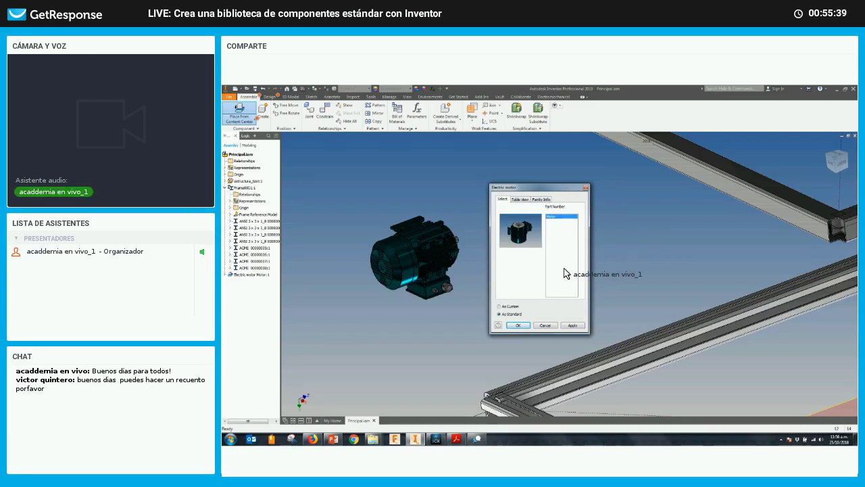
click(549, 325)
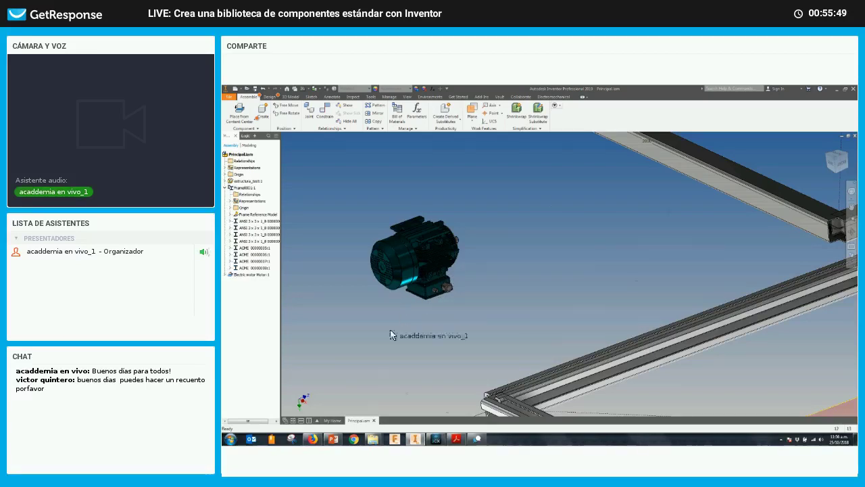
key(Home)
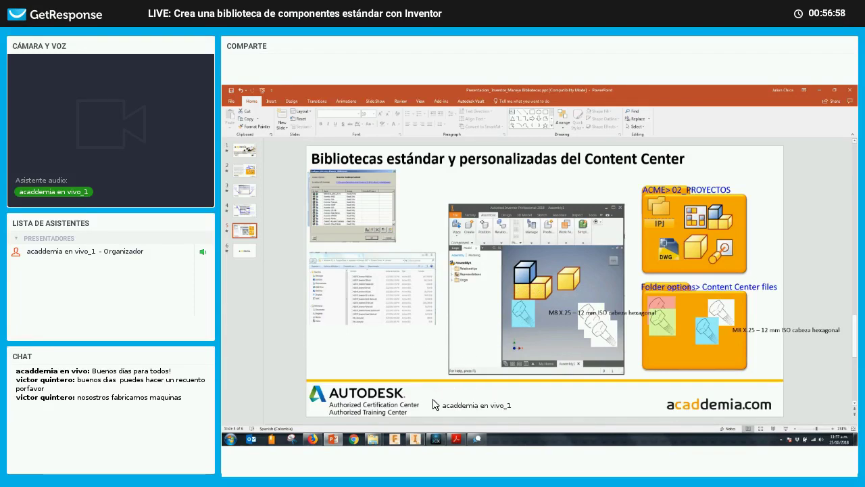
Step: Switch from the PowerPoint slides back to another window via the taskbar
click(314, 439)
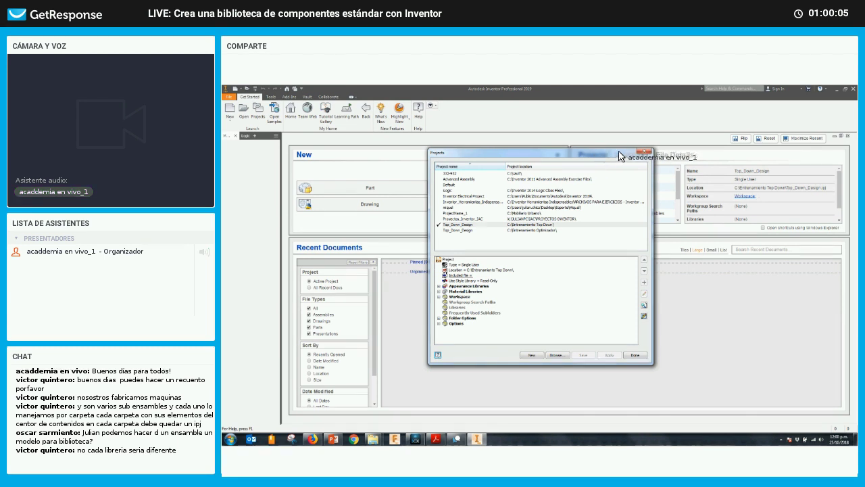
Step: Close the Projects dialog and switch to another open window
click(641, 155)
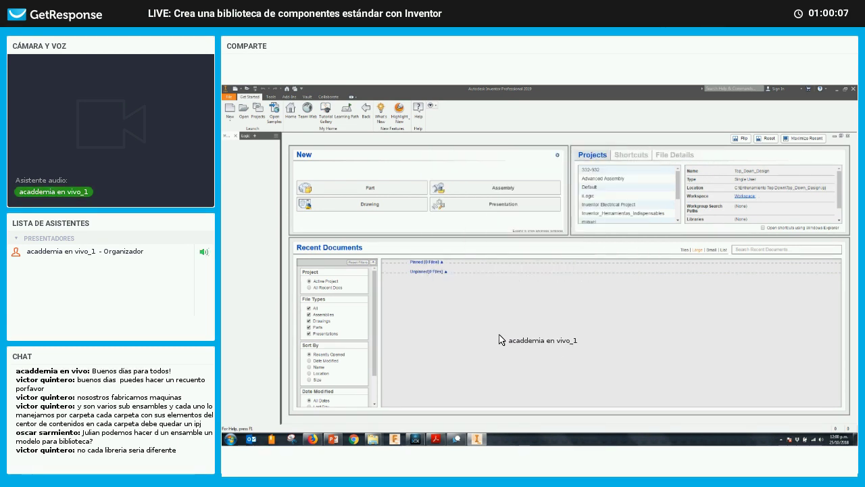
click(313, 440)
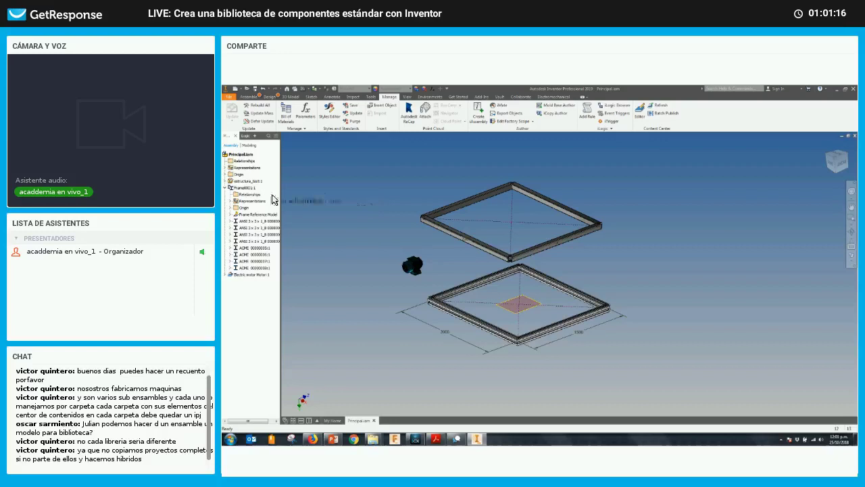
Step: Expand Representations > Level of Detail to list Master and All Content Center Suppressed
click(226, 167)
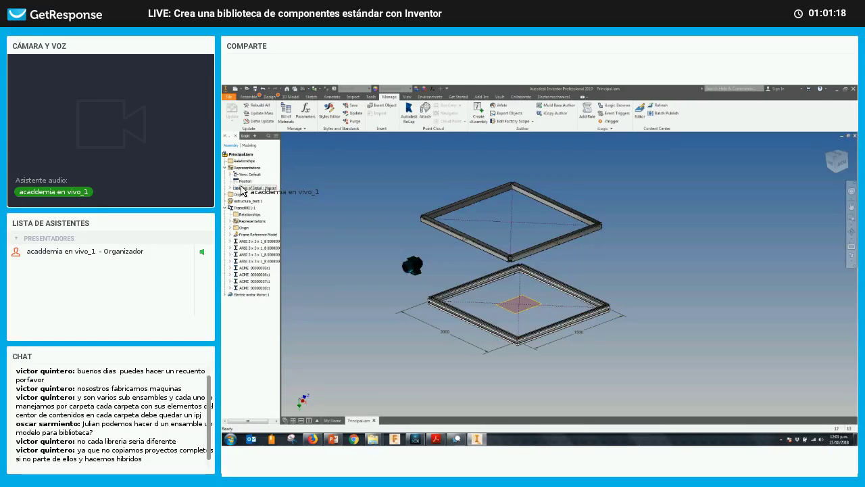
click(233, 188)
click(232, 189)
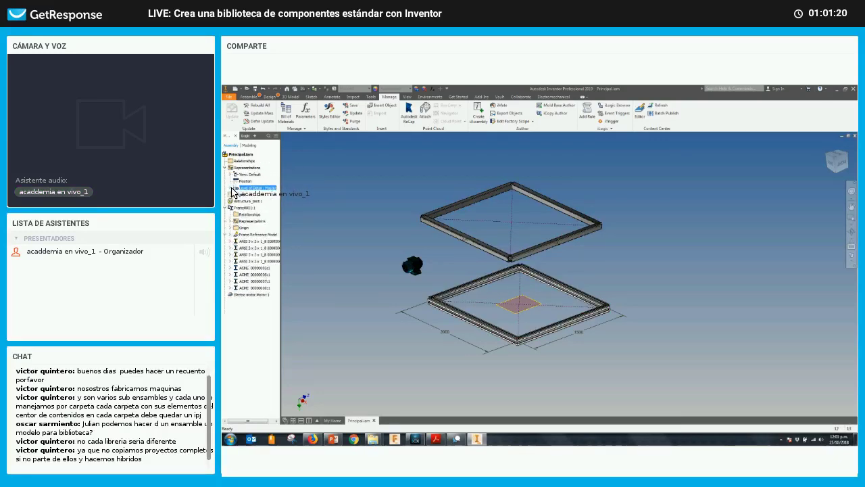
click(233, 188)
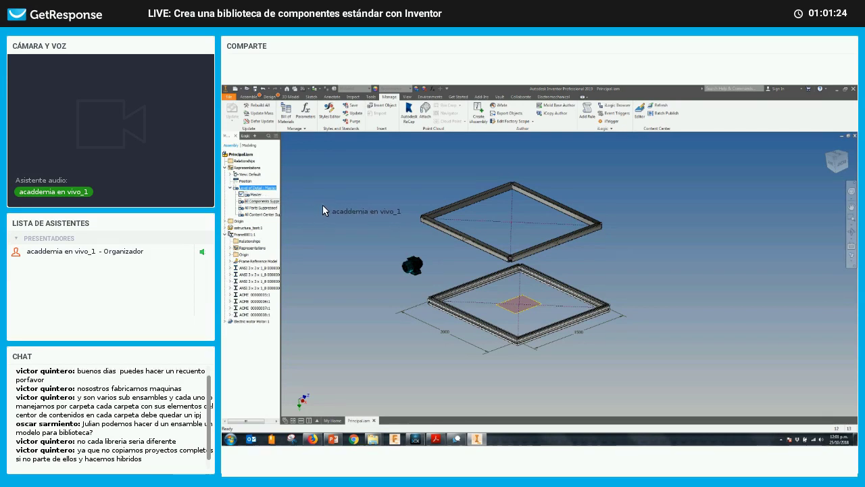
Step: Create a Shrinkwrap substitute level of detail, SubstituteLevelofDetail1, with default settings
right_click(250, 188)
click(319, 213)
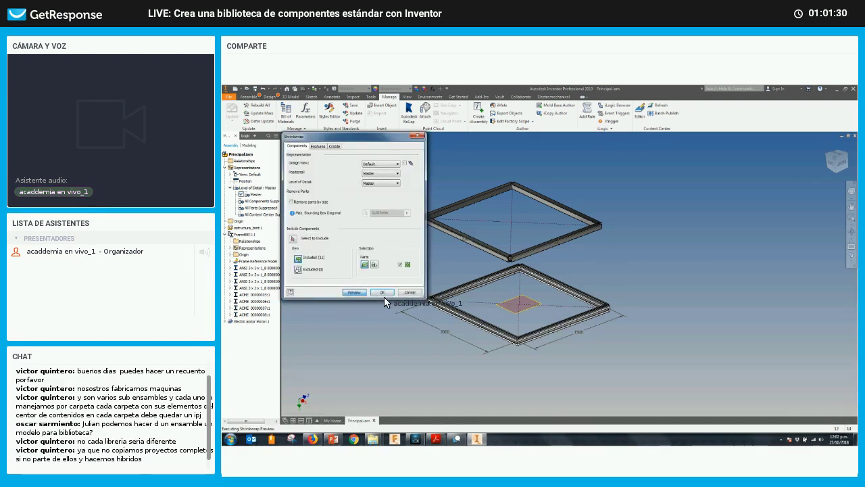
click(382, 292)
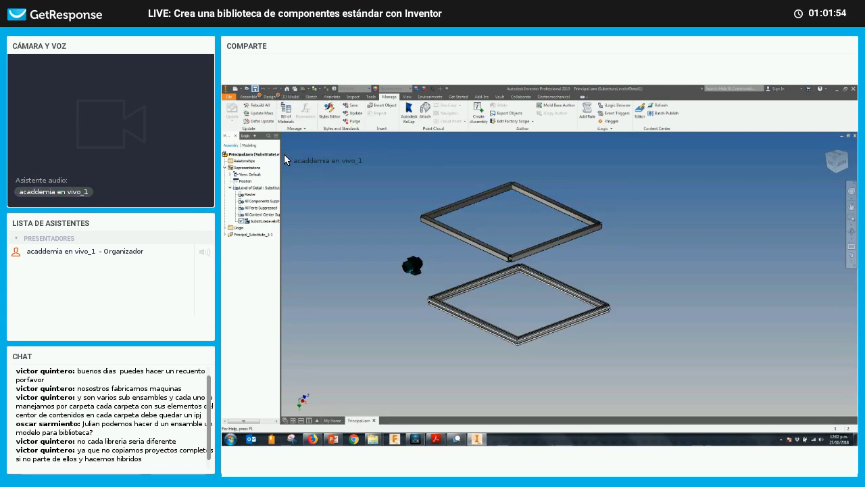
Step: Bring up the Open dialog on the test_frame folder with Principal_Substitute_1.ipt selected
right_click(259, 222)
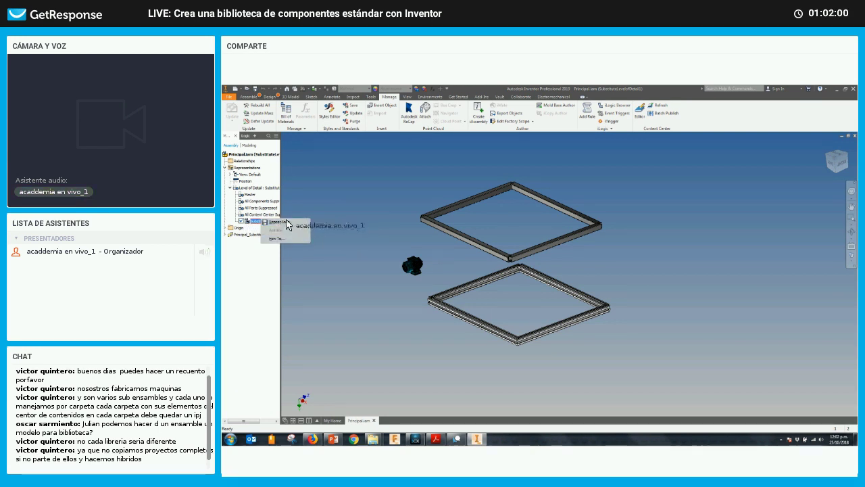
click(309, 196)
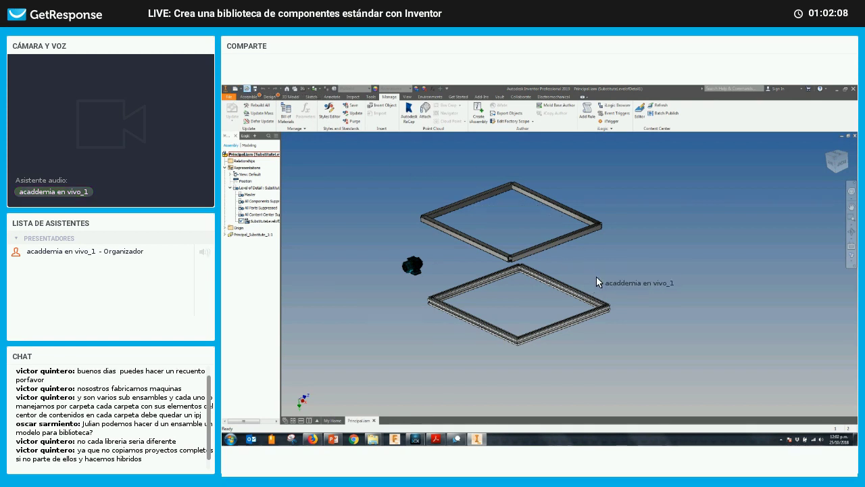
key(ctrl+o)
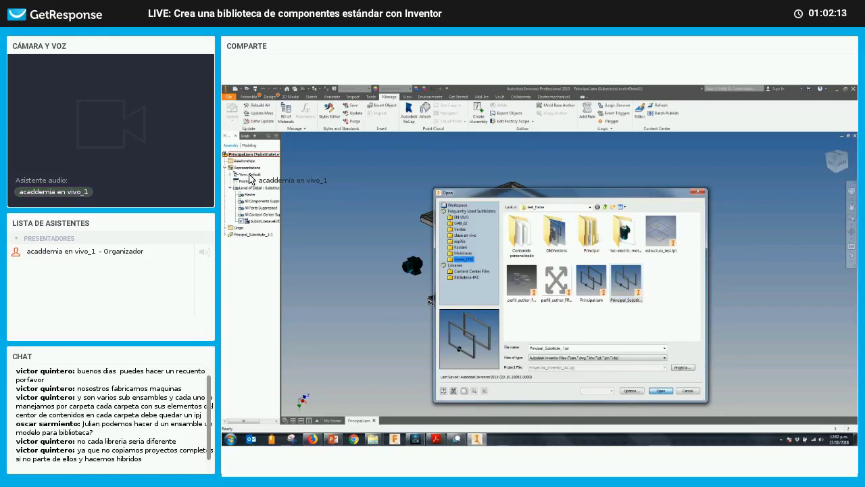
Step: Open Principal_Substitute_1.ipt and inspect the derived part from side and Home views
key(Return)
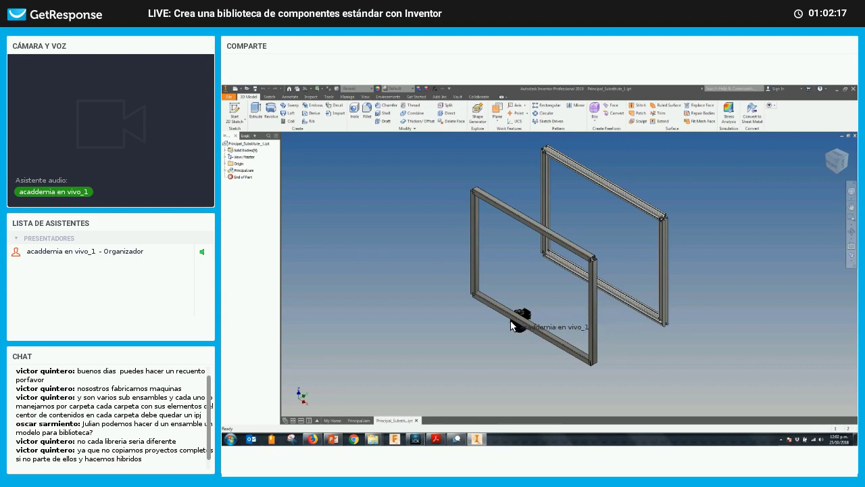
key(F5)
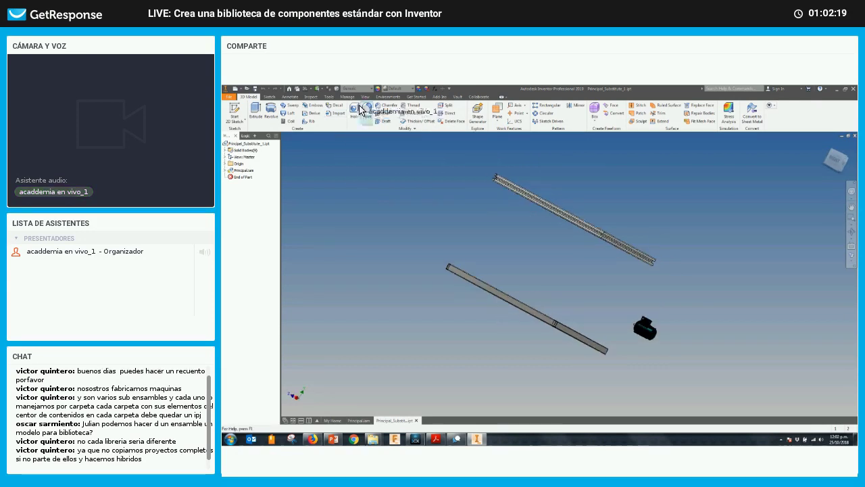
click(347, 97)
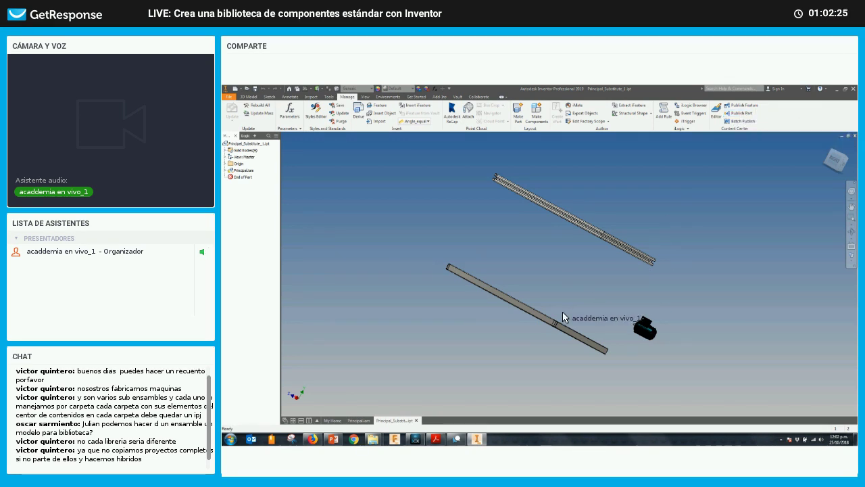
key(F6)
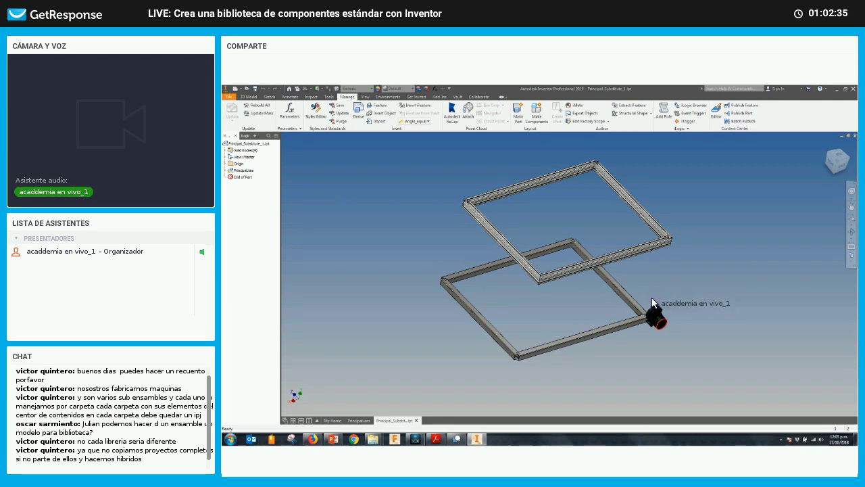
scroll(655, 307, up, 5)
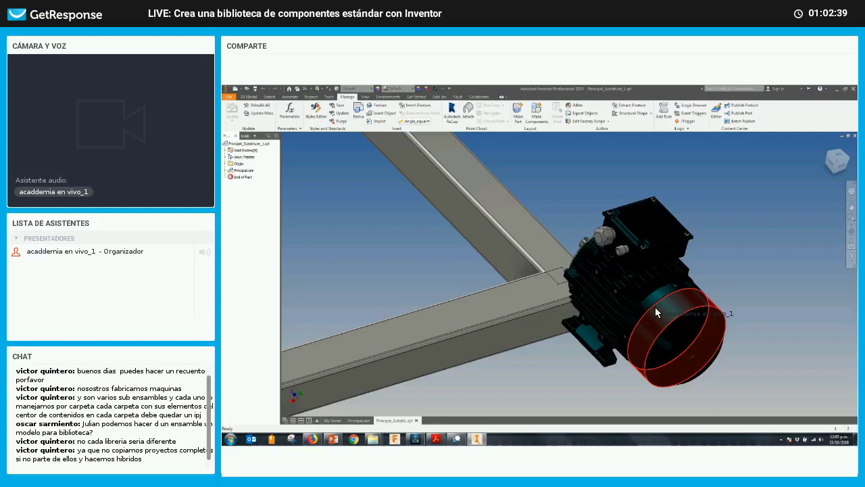
mouse_move(656, 315)
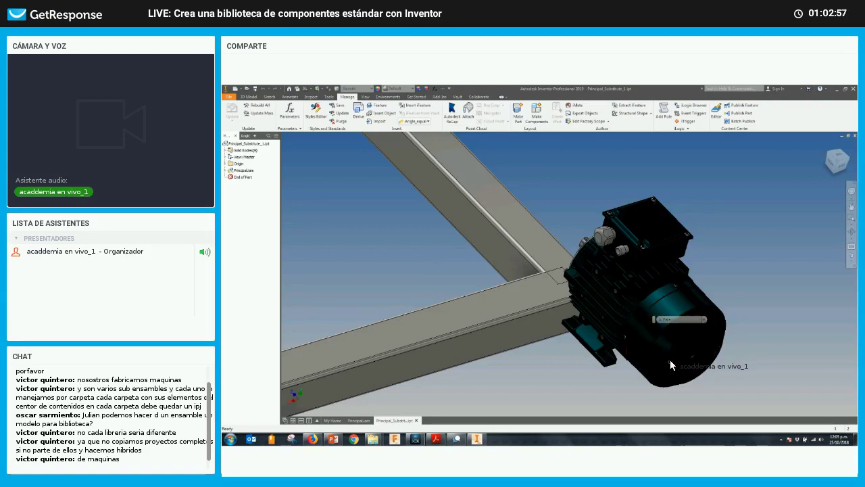
scroll(670, 360, up, 3)
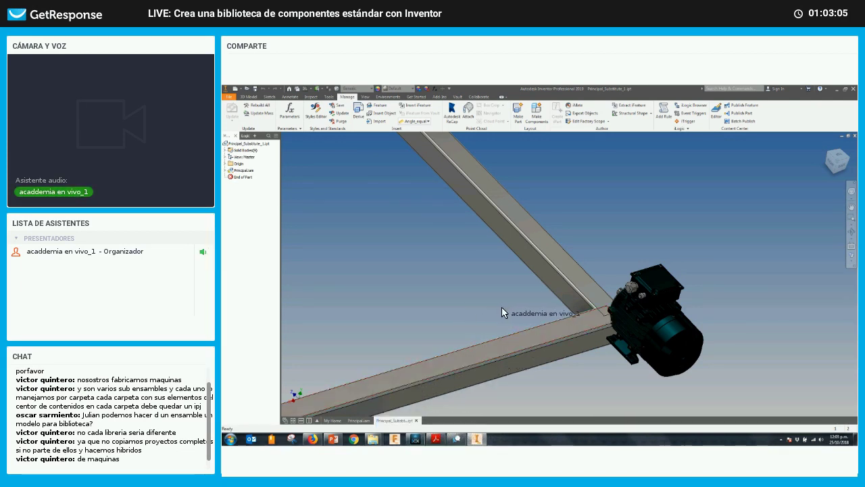
scroll(596, 216, down, 2)
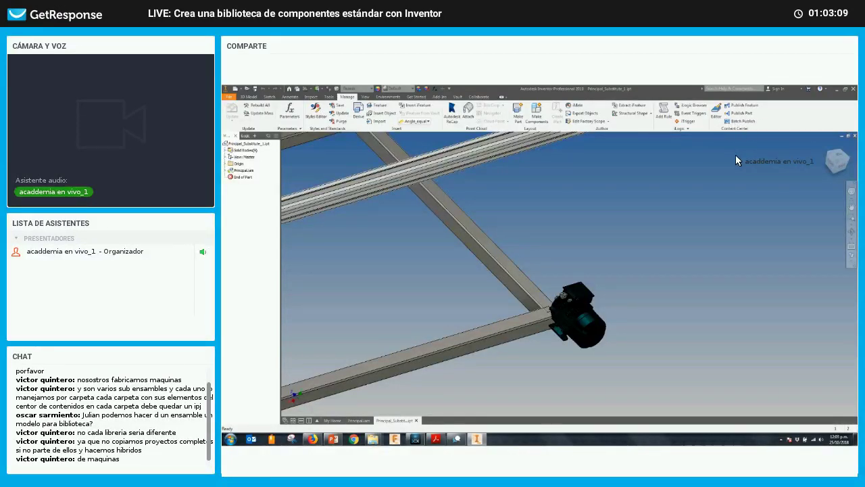
shift+middle_drag(717, 201, 704, 211)
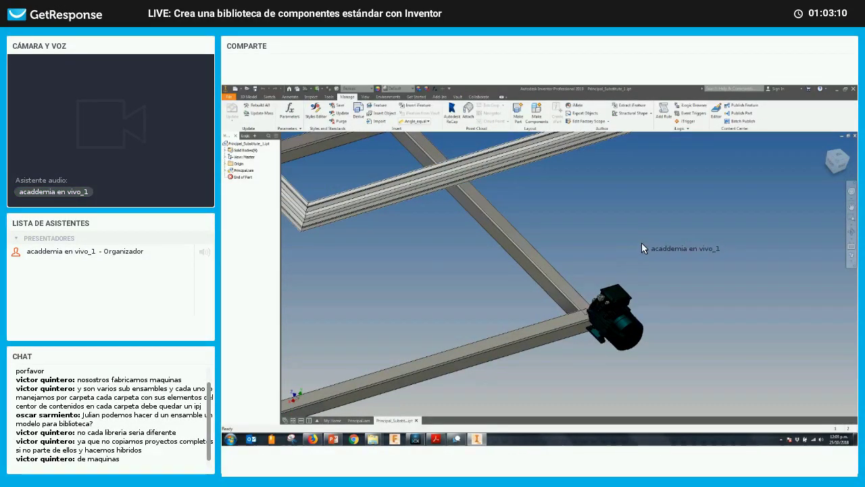